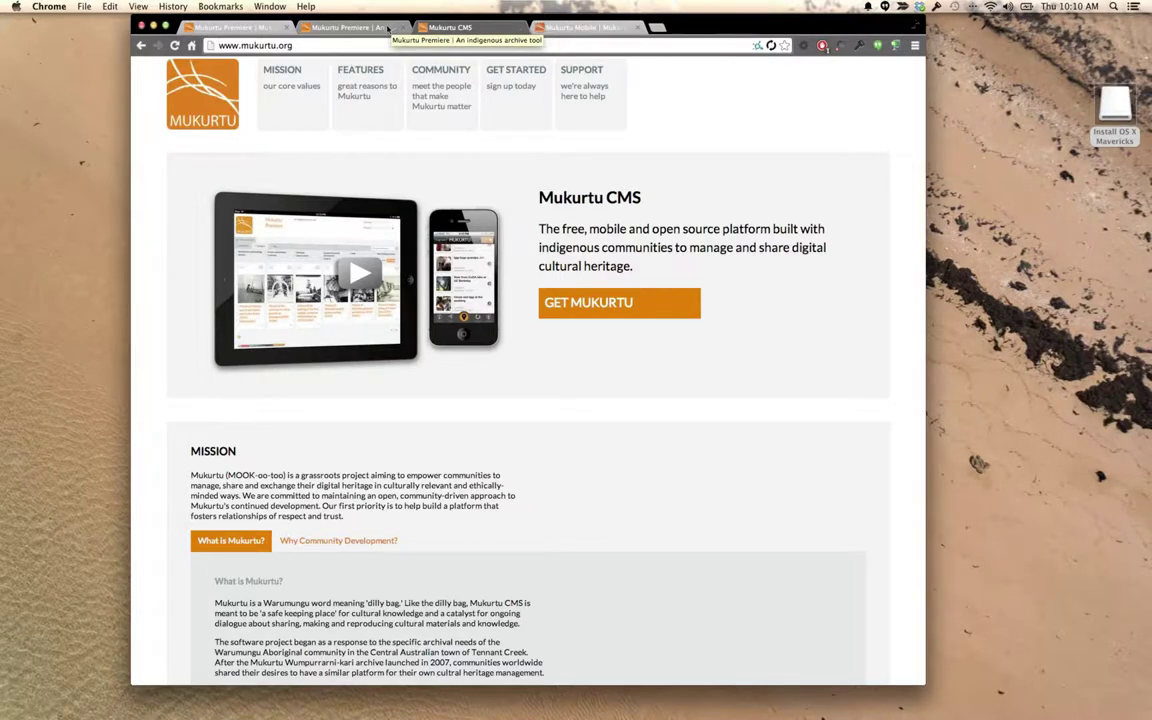
Glance at the archive site, then switch to the premiere.mukurtu.org landing page.
{"action": "left_click", "coordinate": [350, 27]}
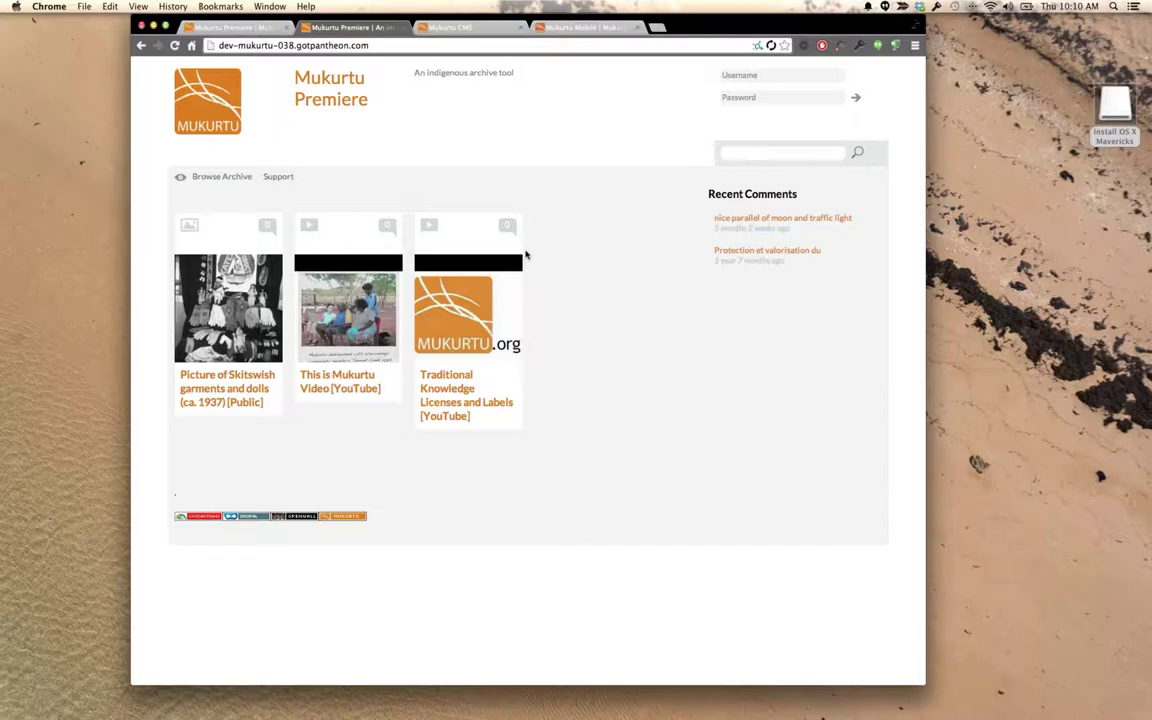
{"action": "left_click", "coordinate": [237, 32]}
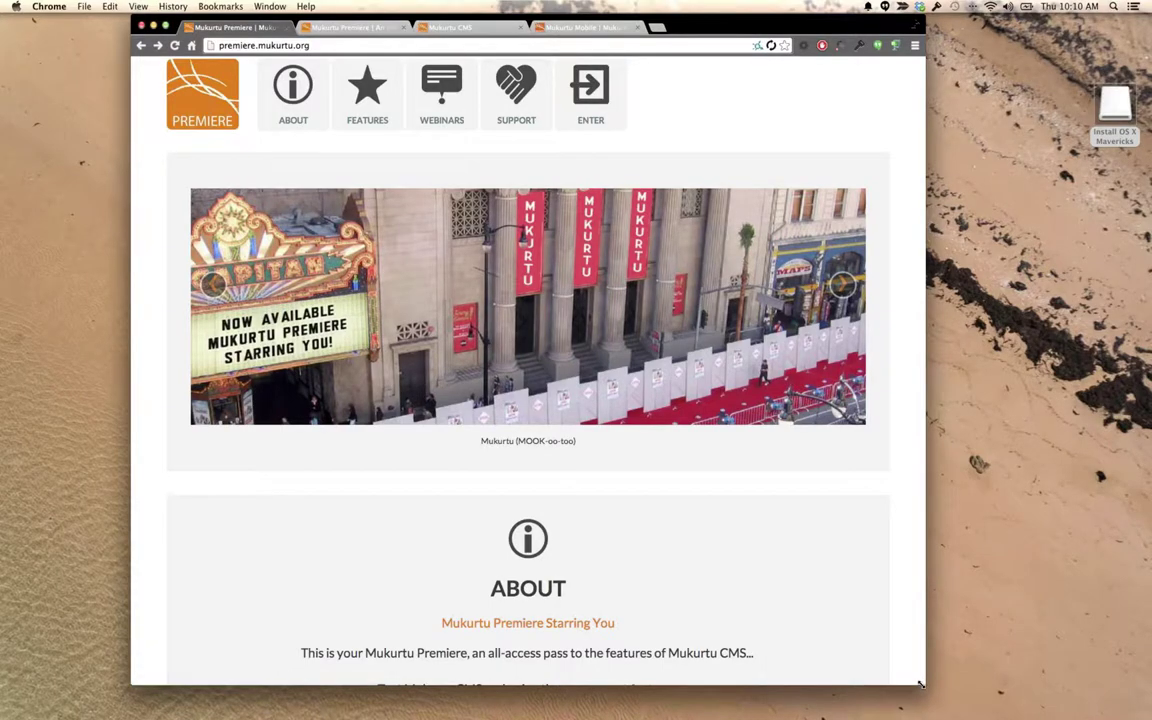
{"action": "left_click_drag", "start_coordinate": [921, 678], "coordinate": [370, 428]}
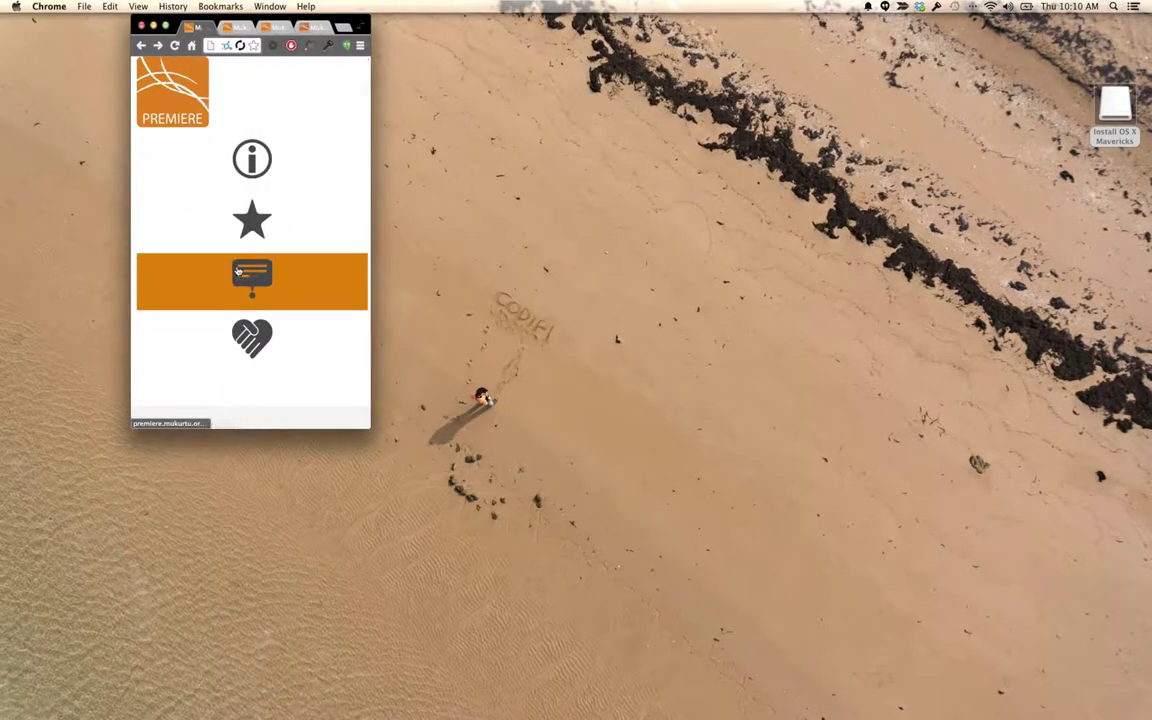
{"action": "scroll", "coordinate": [238, 270], "scroll_direction": "down", "scroll_amount": 10}
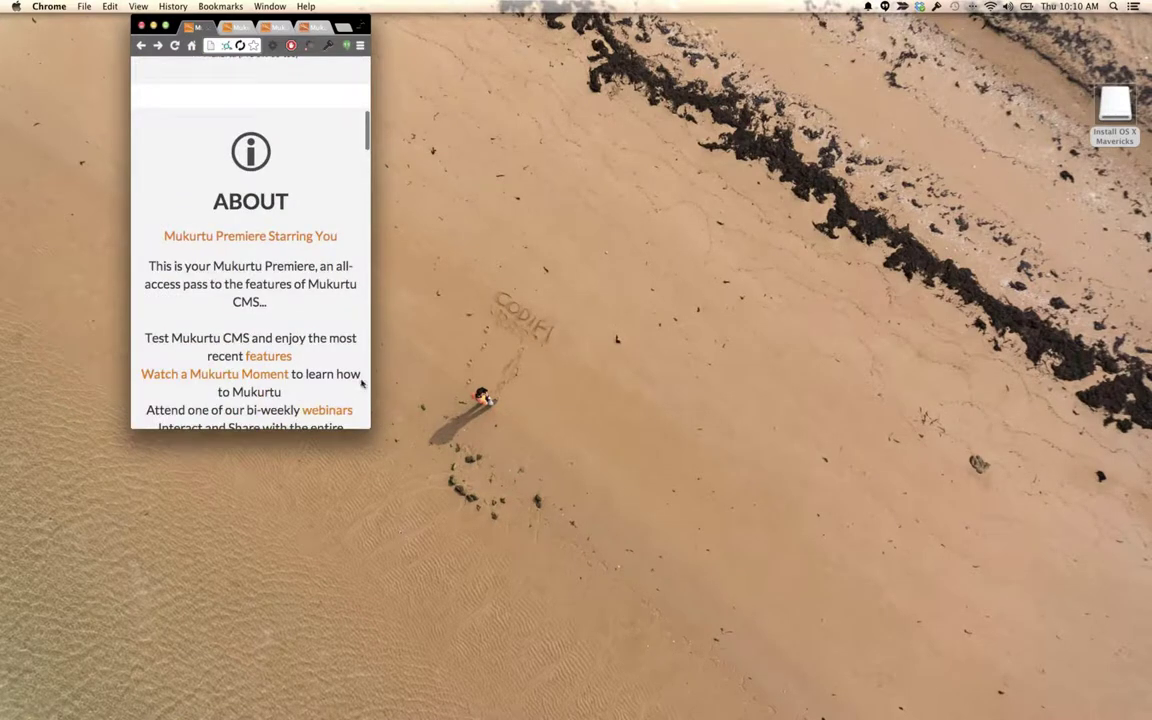
{"action": "left_click_drag", "start_coordinate": [369, 427], "coordinate": [880, 692]}
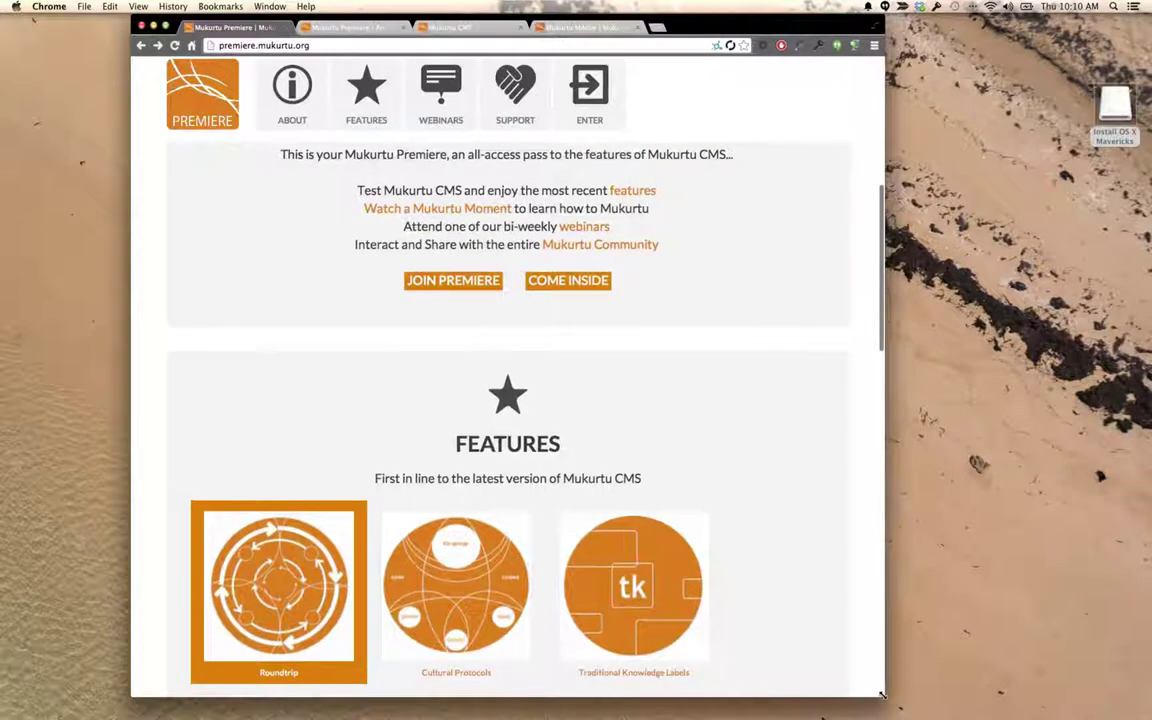
{"action": "scroll", "coordinate": [674, 216], "scroll_direction": "up", "scroll_amount": 5}
{"action": "scroll", "coordinate": [674, 216], "scroll_direction": "up", "scroll_amount": 3}
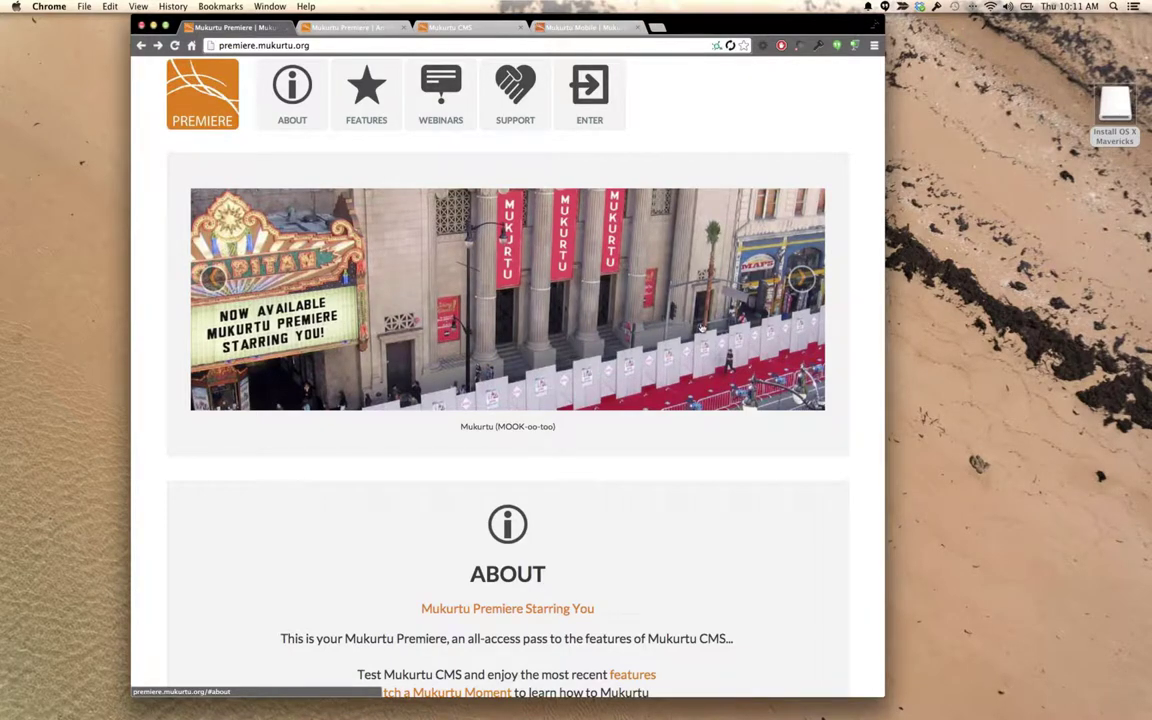
Advance the banner carousel, jump to Features, and widen the window so four tiles fit one row.
{"action": "left_click", "coordinate": [800, 280]}
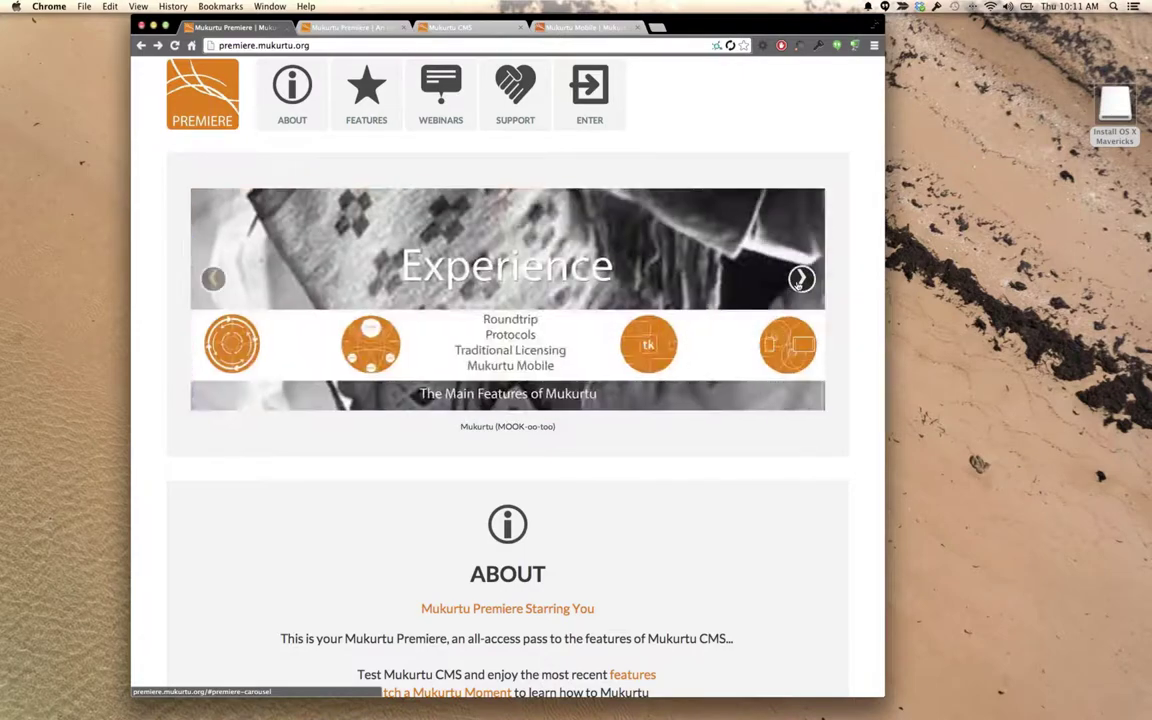
{"action": "left_click", "coordinate": [549, 279]}
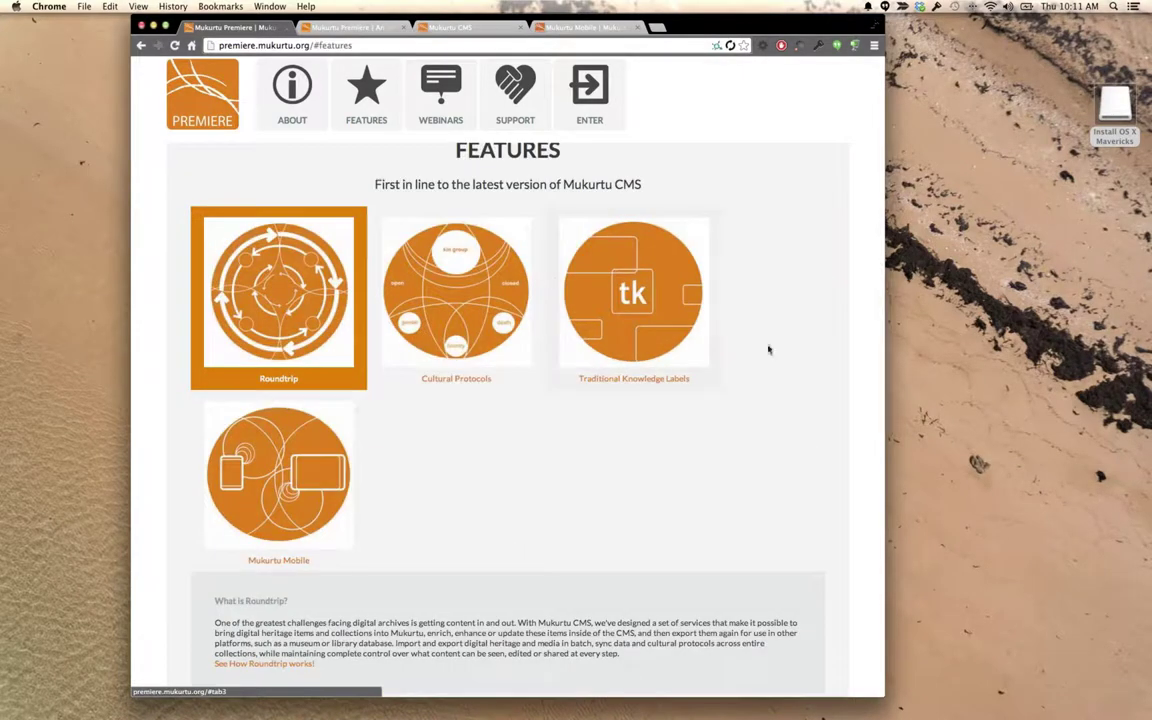
{"action": "left_click_drag", "start_coordinate": [885, 402], "coordinate": [993, 418]}
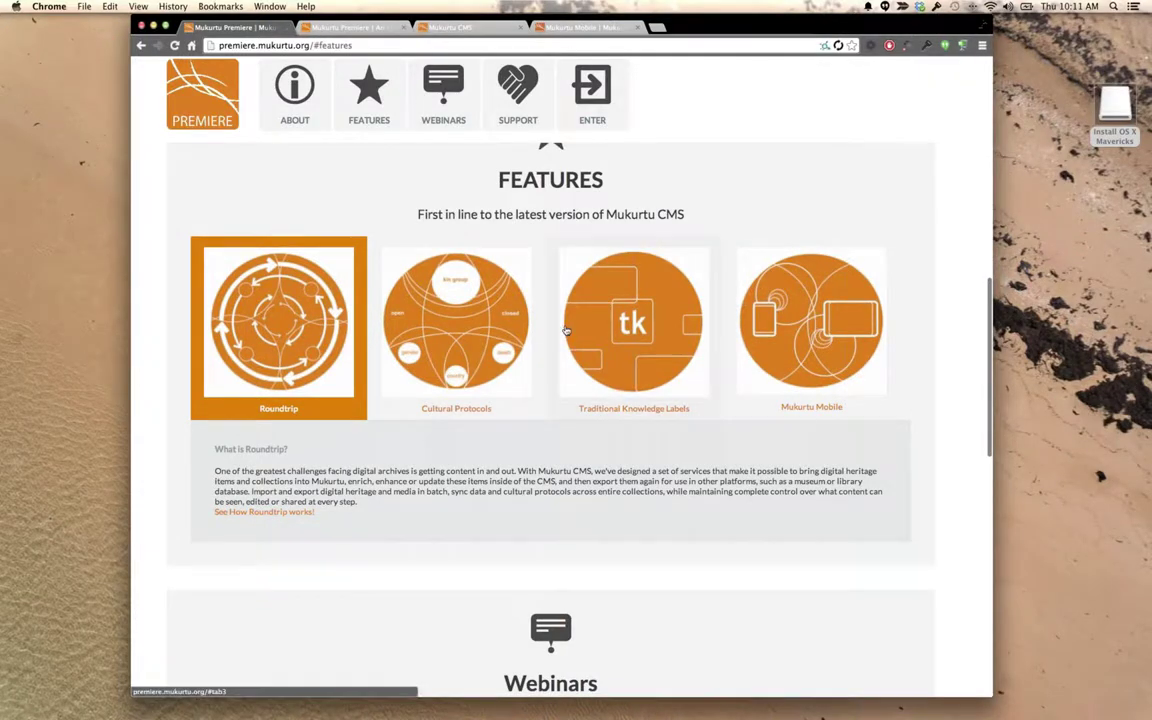
{"action": "scroll", "coordinate": [566, 330], "scroll_direction": "up", "scroll_amount": 10}
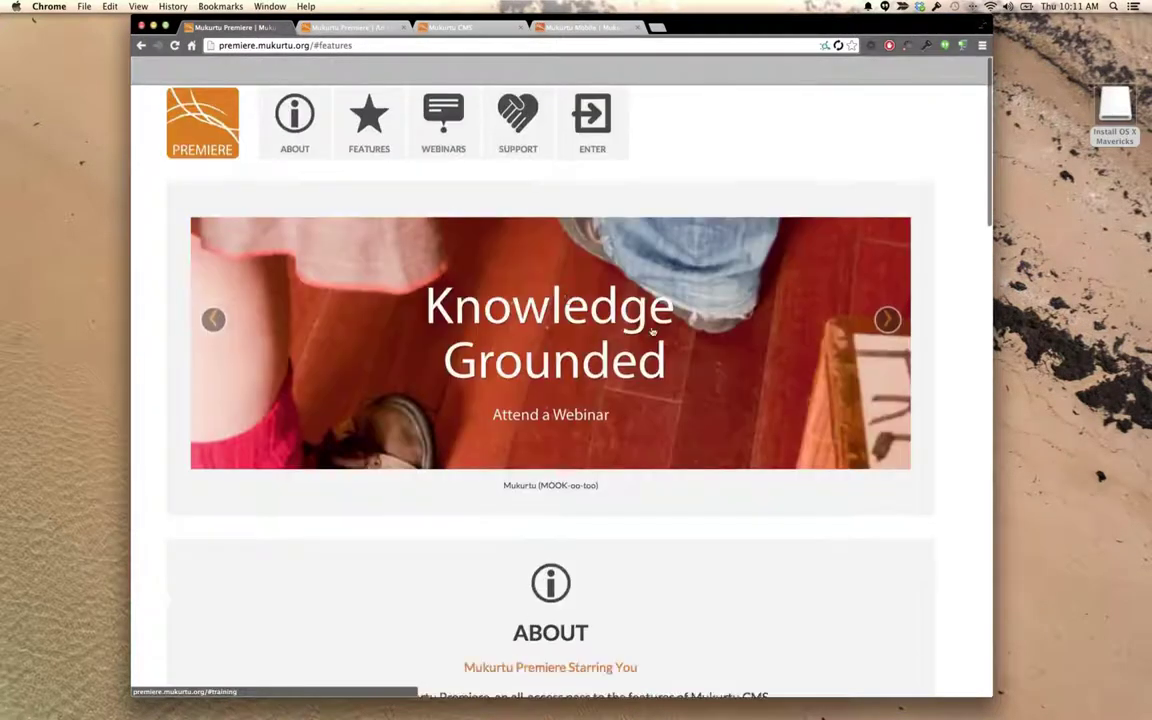
{"action": "scroll", "coordinate": [679, 329], "scroll_direction": "down", "scroll_amount": 15}
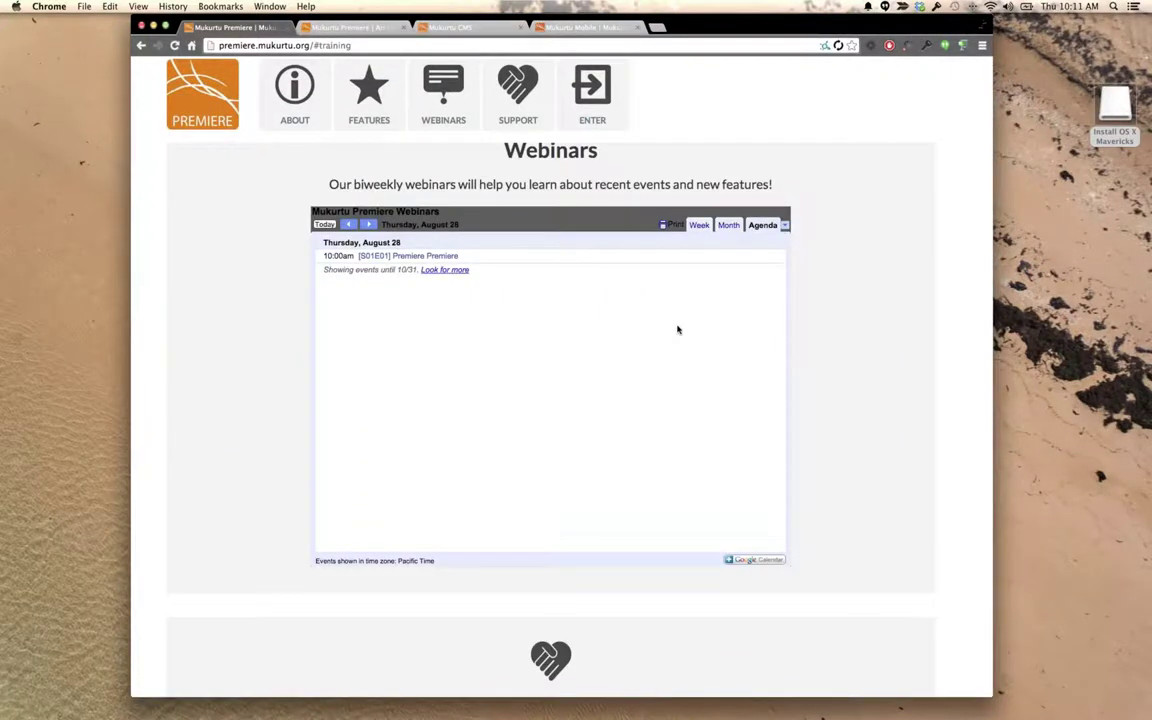
{"action": "scroll", "coordinate": [677, 330], "scroll_direction": "up", "scroll_amount": 10}
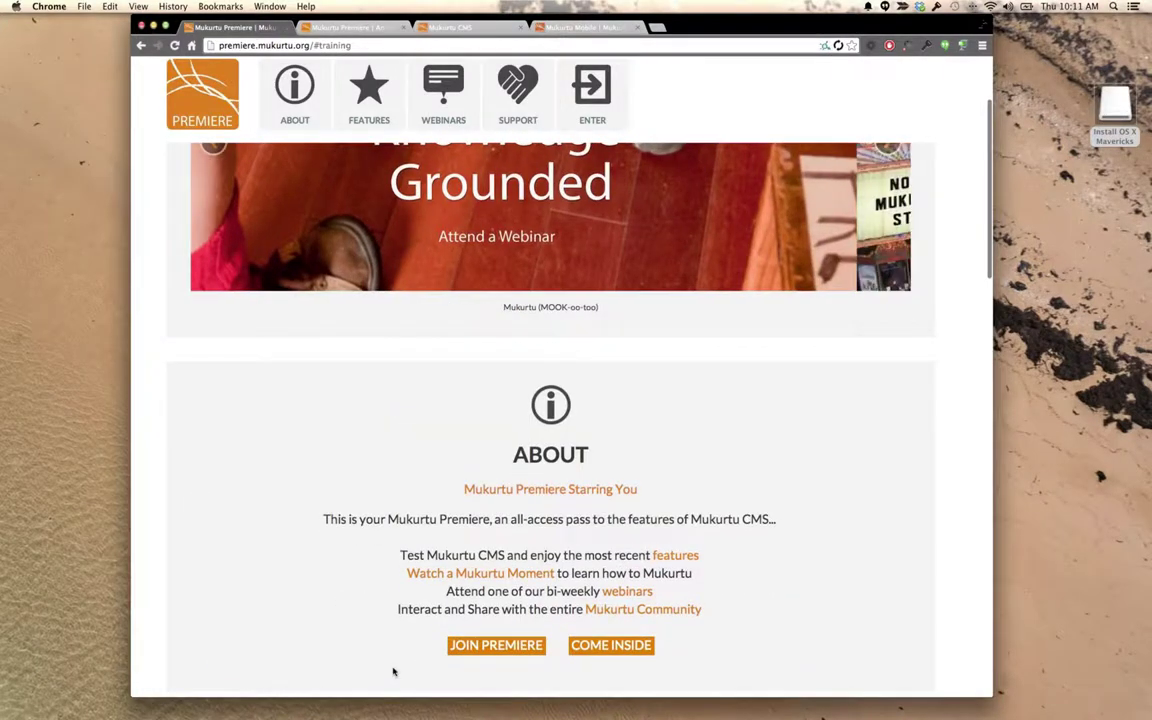
Look over the JOIN PREMIERE sign-up form, then enter the archive via COME INSIDE.
{"action": "left_click", "coordinate": [485, 648]}
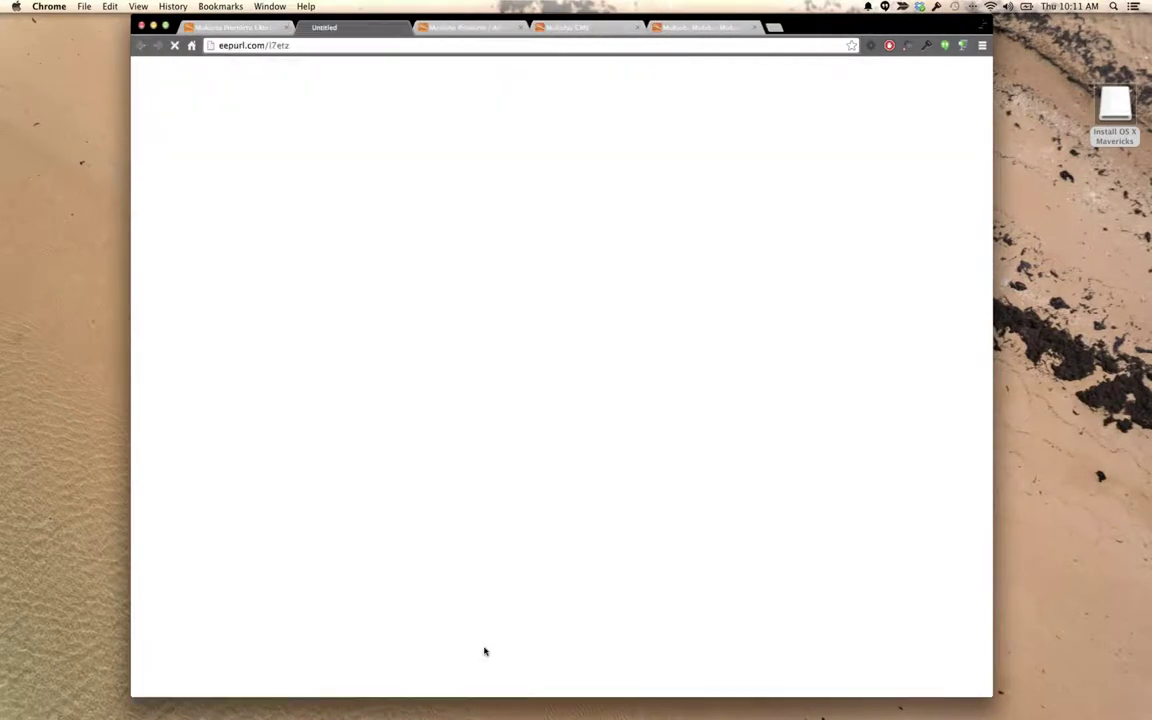
{"action": "scroll", "coordinate": [658, 549], "scroll_direction": "down", "scroll_amount": 5}
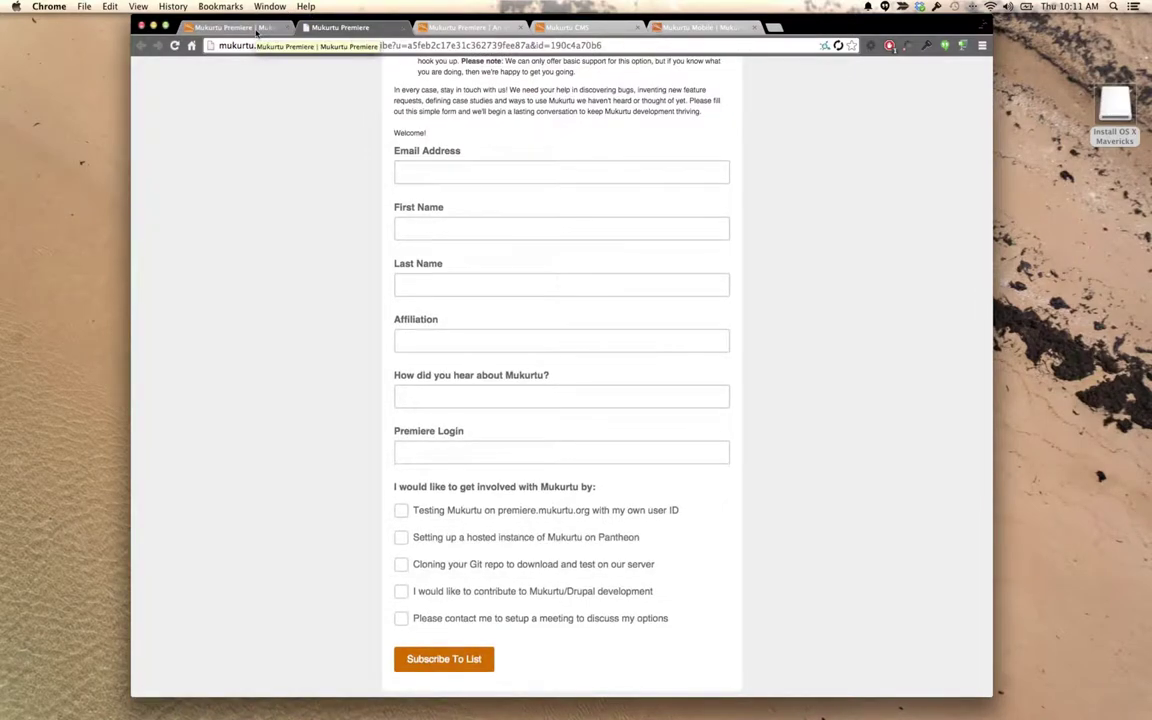
{"action": "left_click", "coordinate": [256, 29]}
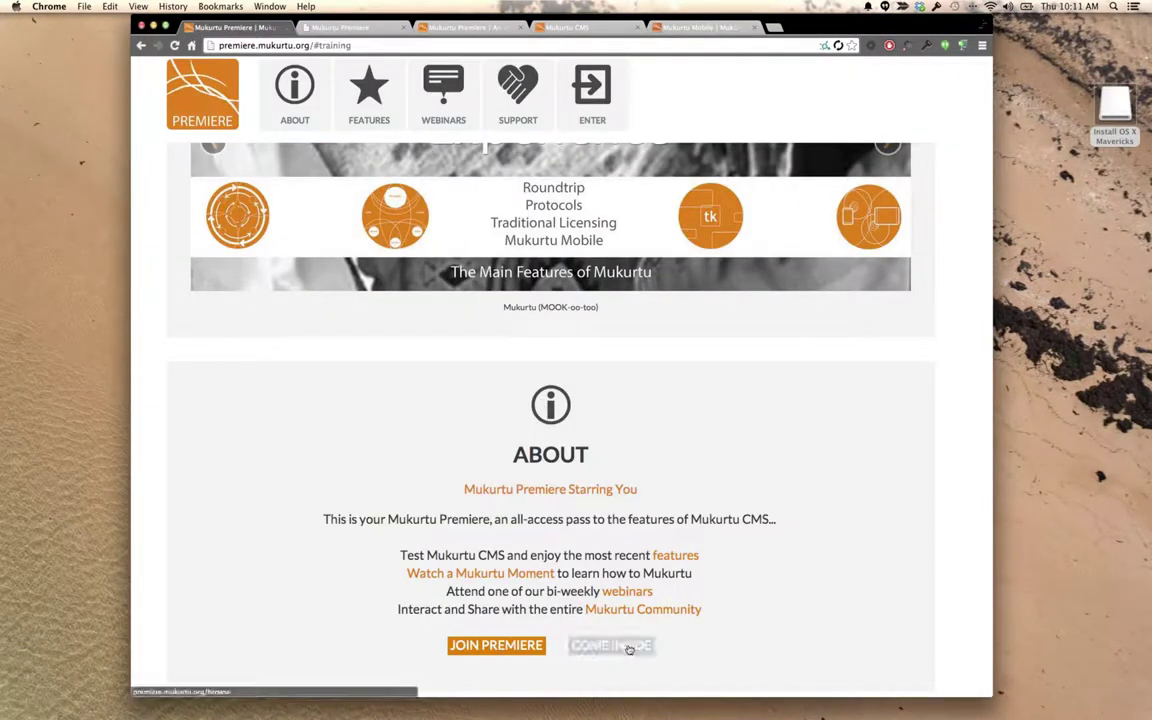
{"action": "left_click", "coordinate": [614, 645]}
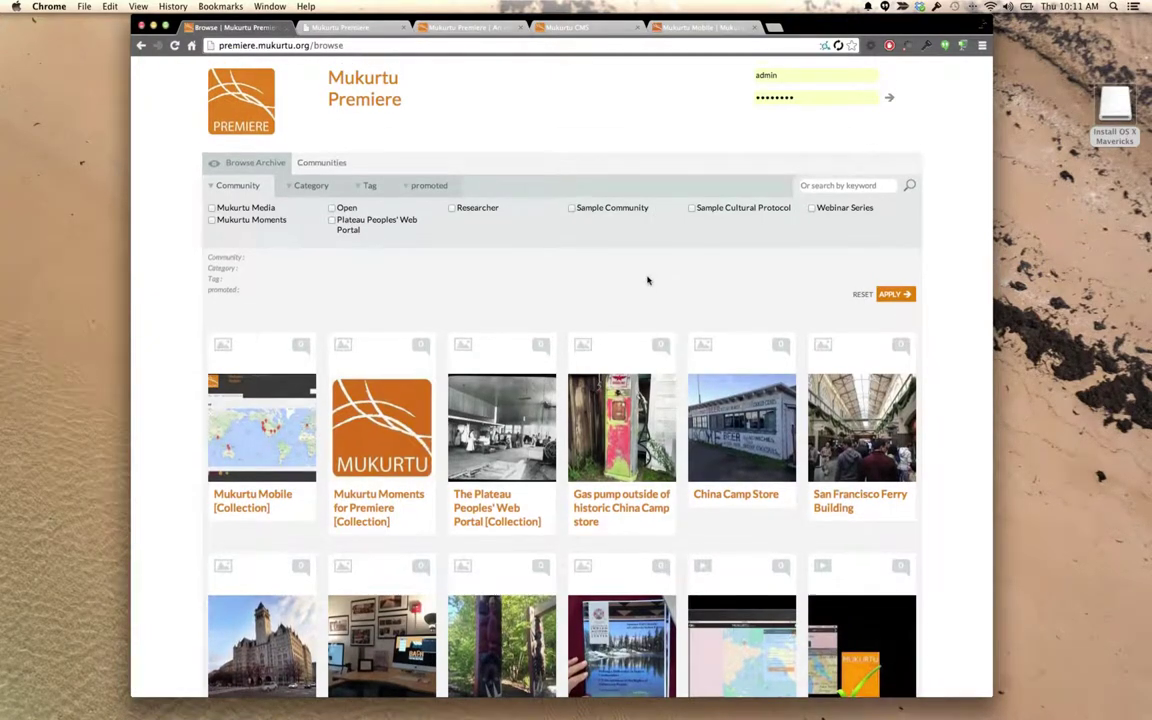
{"action": "scroll", "coordinate": [647, 281], "scroll_direction": "down", "scroll_amount": 3}
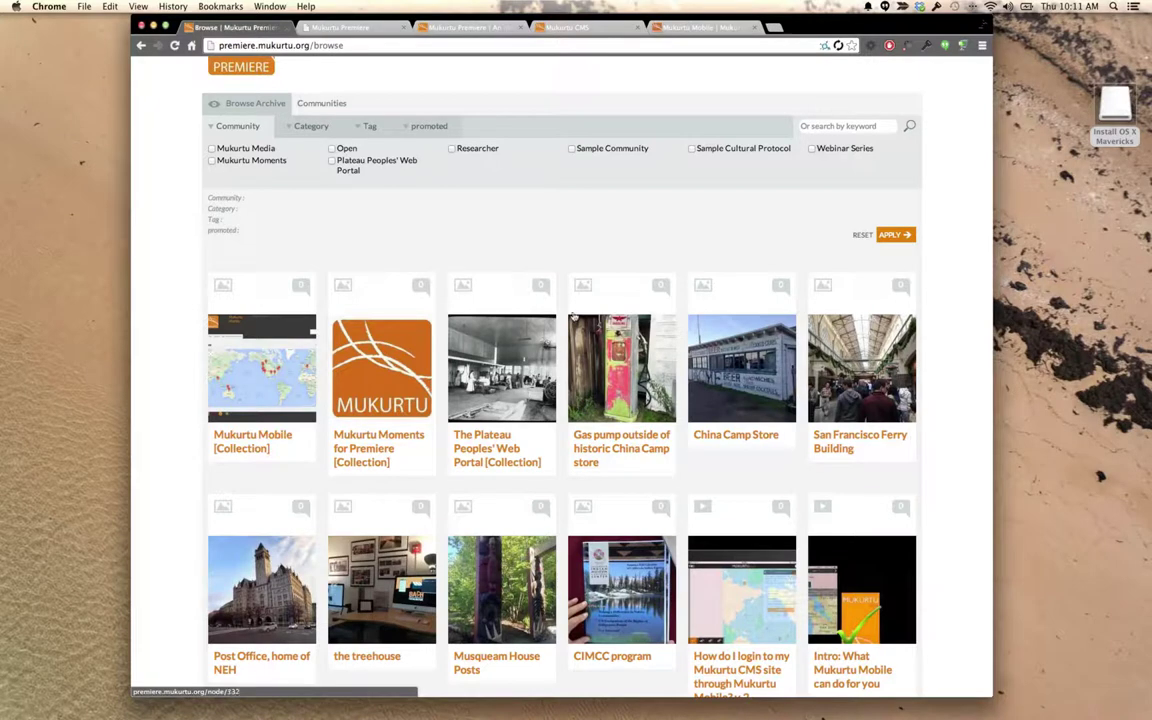
{"action": "scroll", "coordinate": [565, 325], "scroll_direction": "up", "scroll_amount": 3}
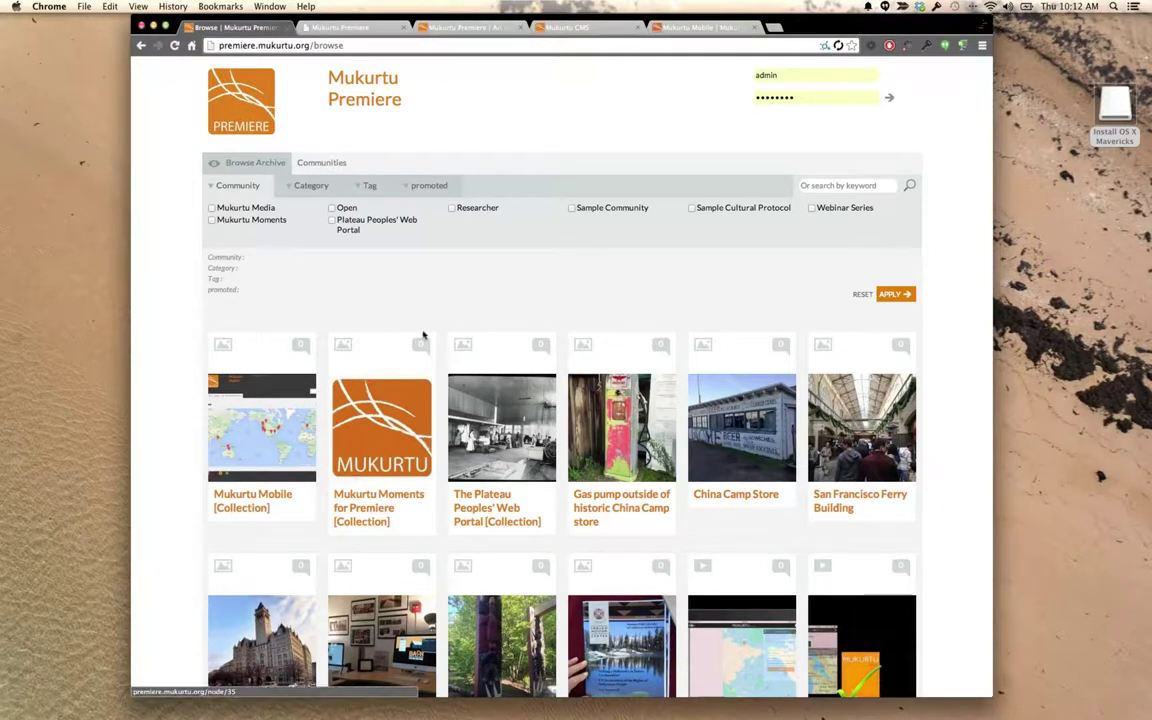
{"action": "left_click", "coordinate": [311, 186]}
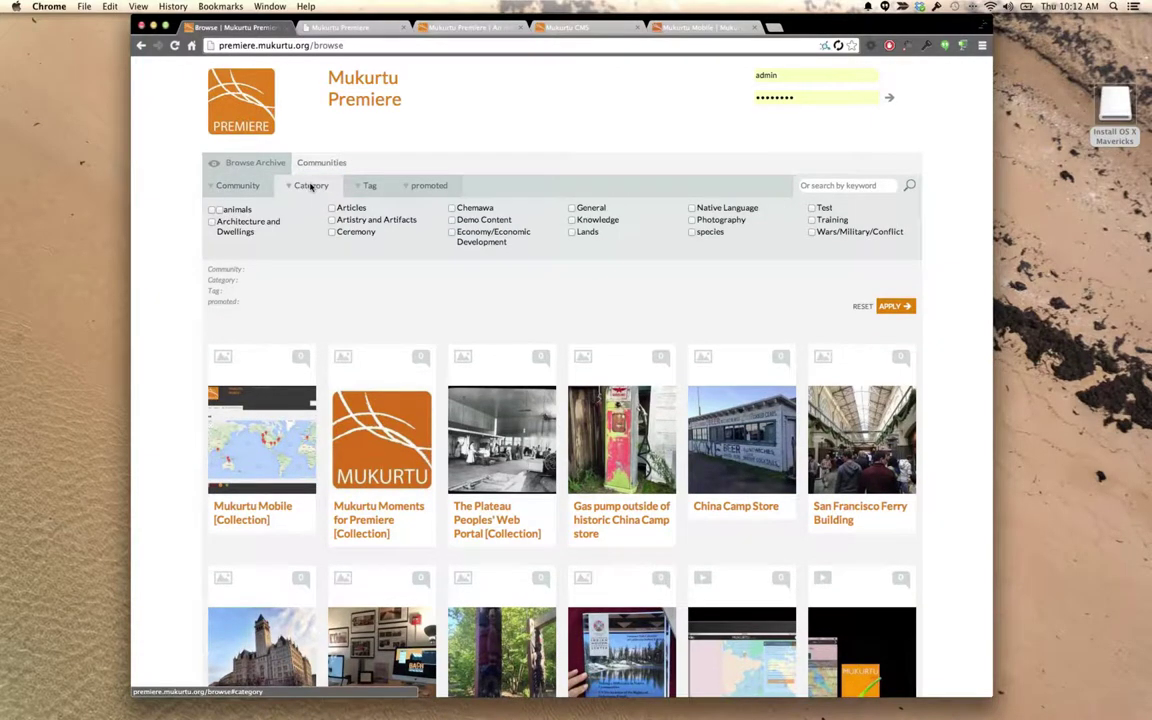
{"action": "left_click", "coordinate": [367, 188]}
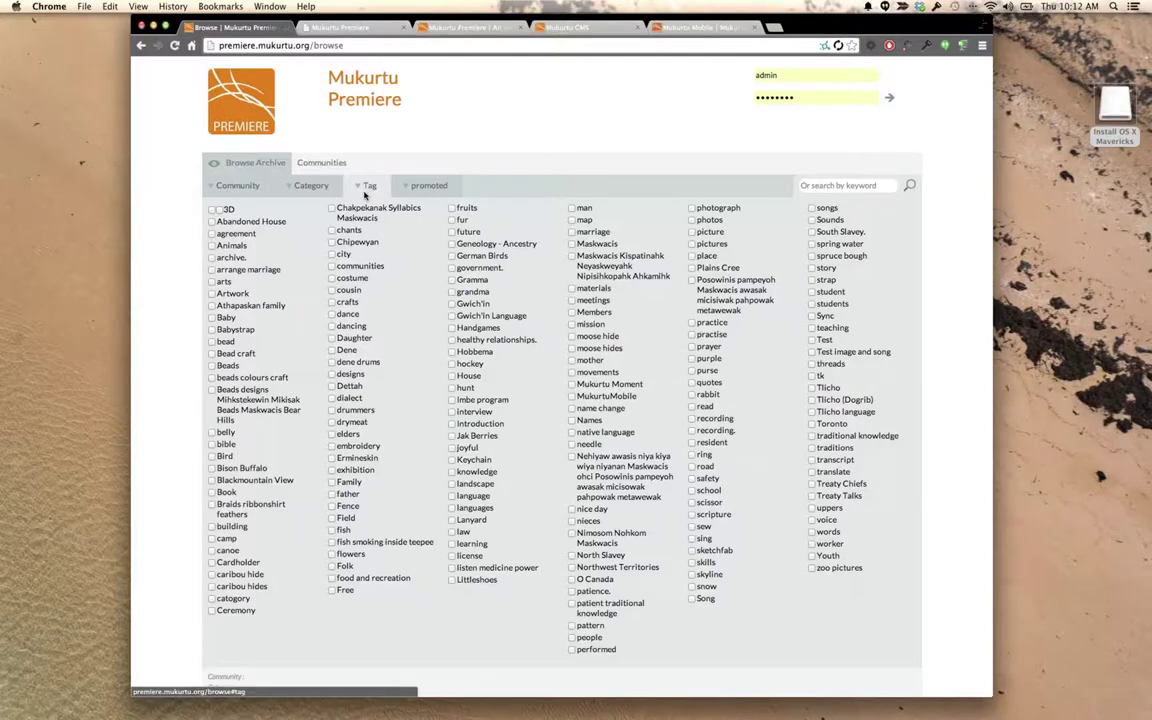
{"action": "left_click", "coordinate": [245, 186]}
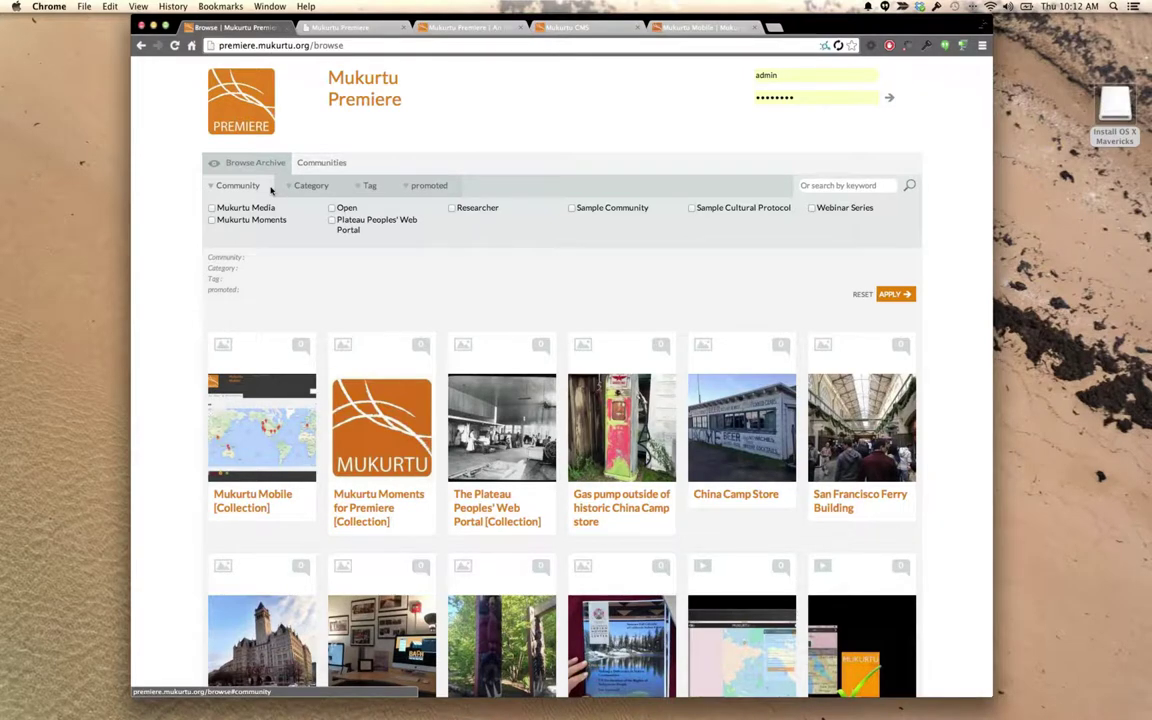
{"action": "scroll", "coordinate": [270, 190], "scroll_direction": "down", "scroll_amount": 1}
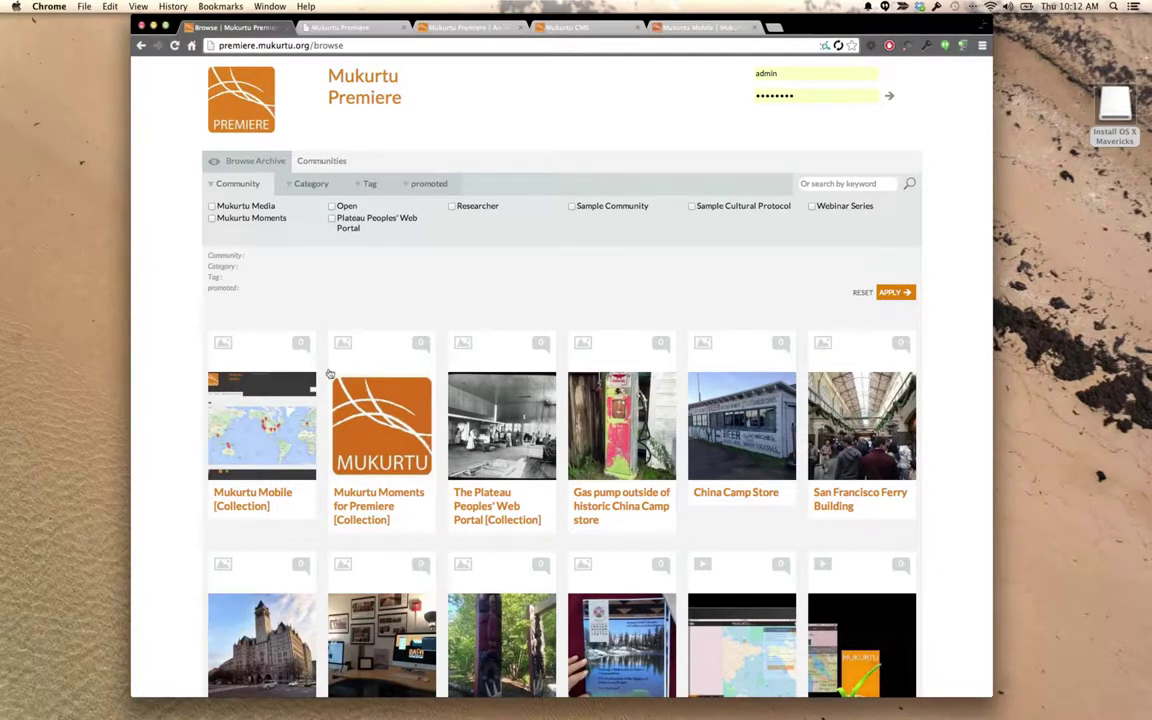
From the Mukurtu Moments community page, open the 'Mukurtu Moments for Premiere [Collection]' item and scroll its details.
{"action": "left_click", "coordinate": [386, 428]}
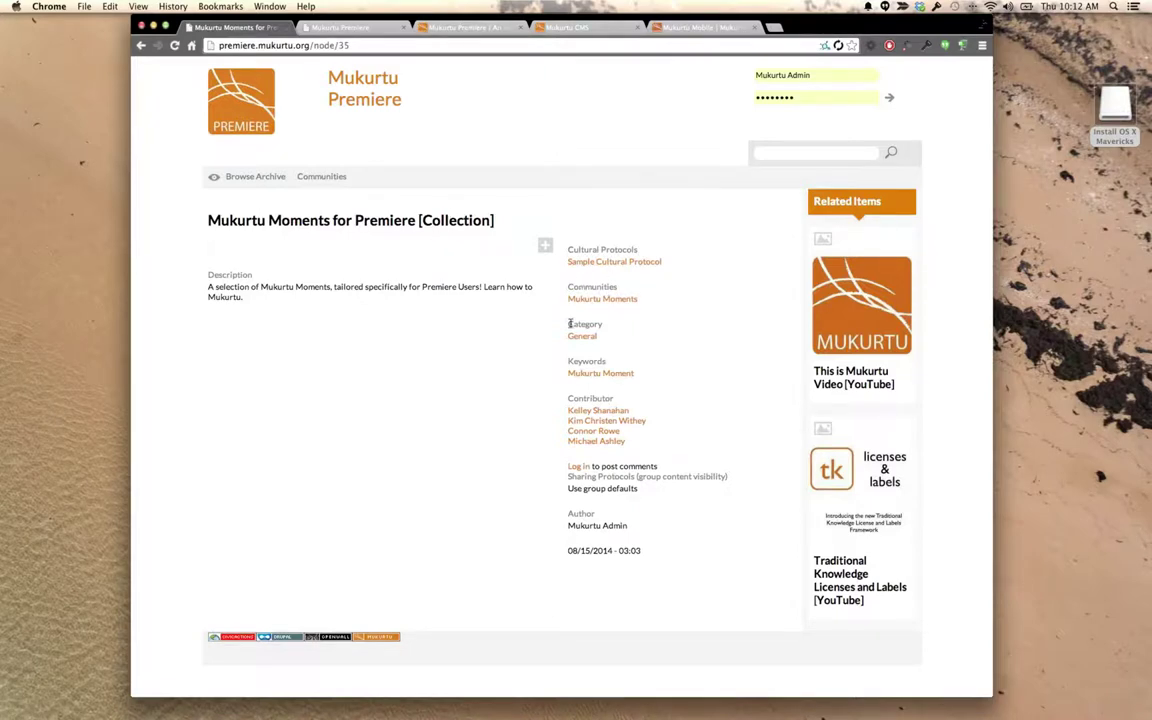
{"action": "left_click", "coordinate": [620, 302]}
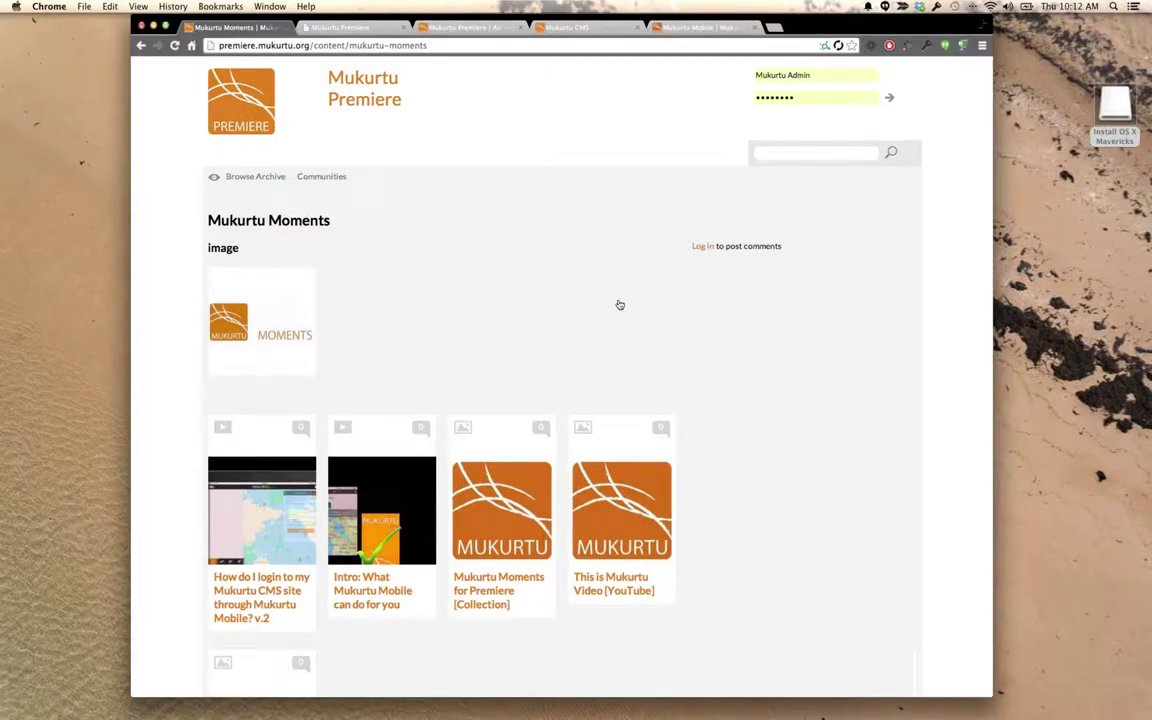
{"action": "scroll", "coordinate": [620, 305], "scroll_direction": "down", "scroll_amount": 4}
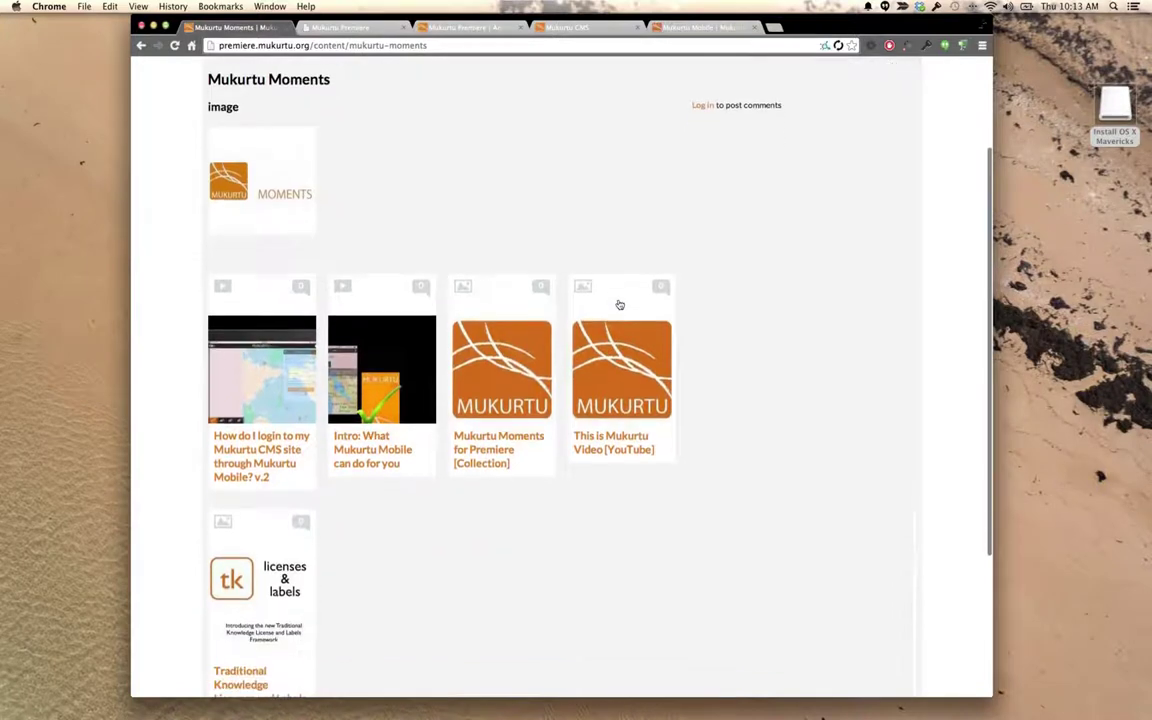
{"action": "scroll", "coordinate": [620, 305], "scroll_direction": "down", "scroll_amount": 1}
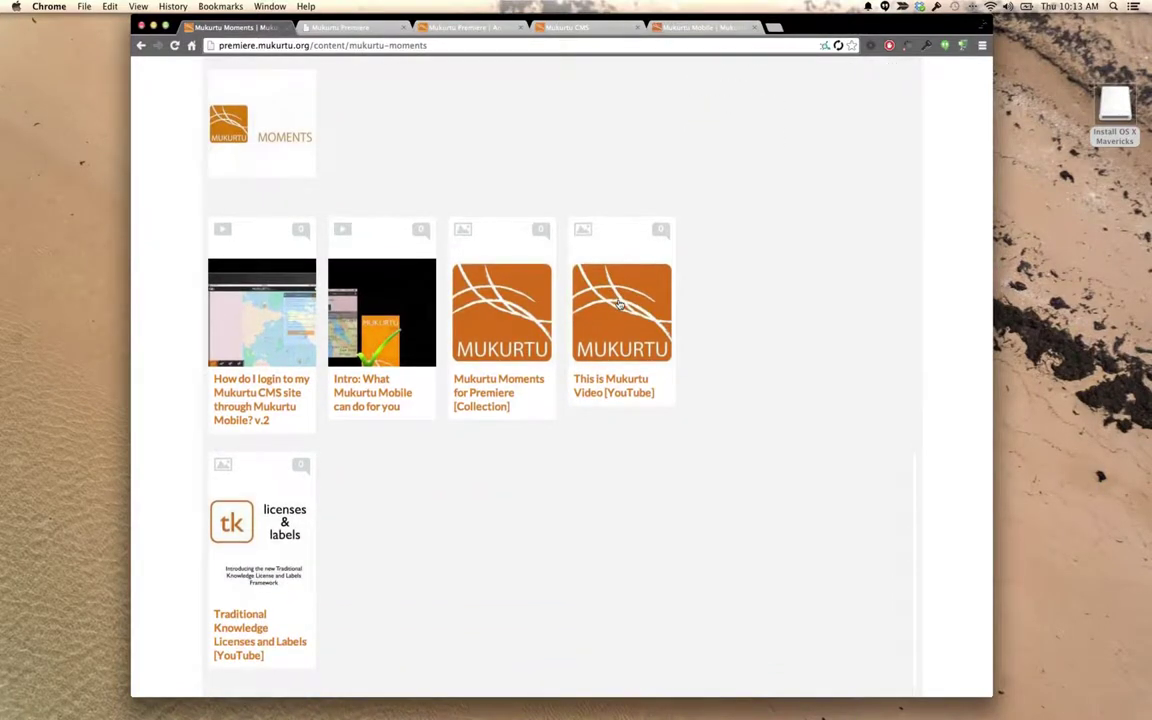
{"action": "left_click", "coordinate": [476, 400]}
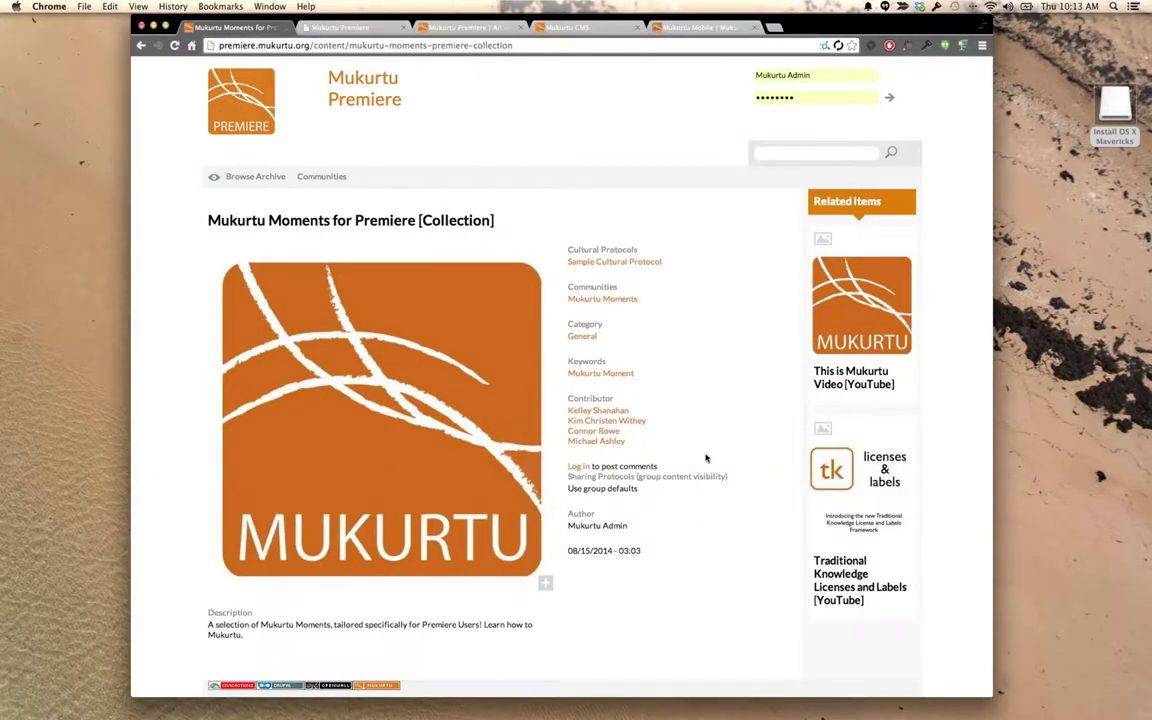
{"action": "scroll", "coordinate": [707, 452], "scroll_direction": "down", "scroll_amount": 1}
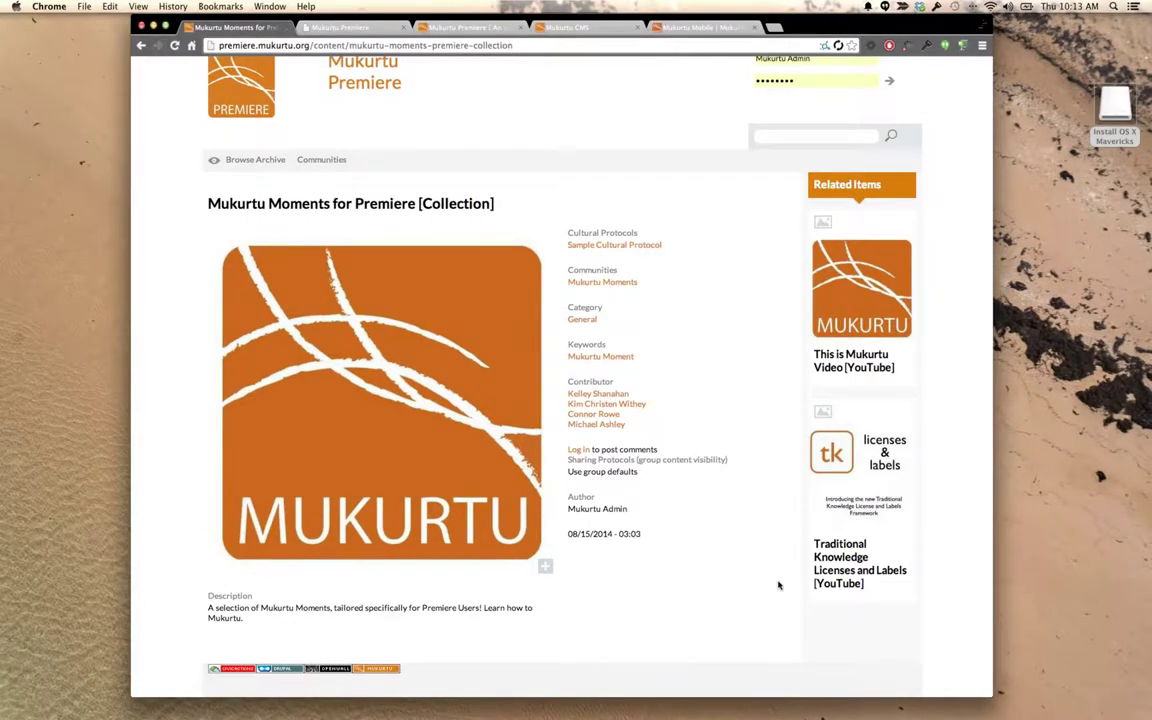
View the Communities list and the Plateau Peoples' Web Portal community, then return to Browse Archive.
{"action": "left_click", "coordinate": [324, 173]}
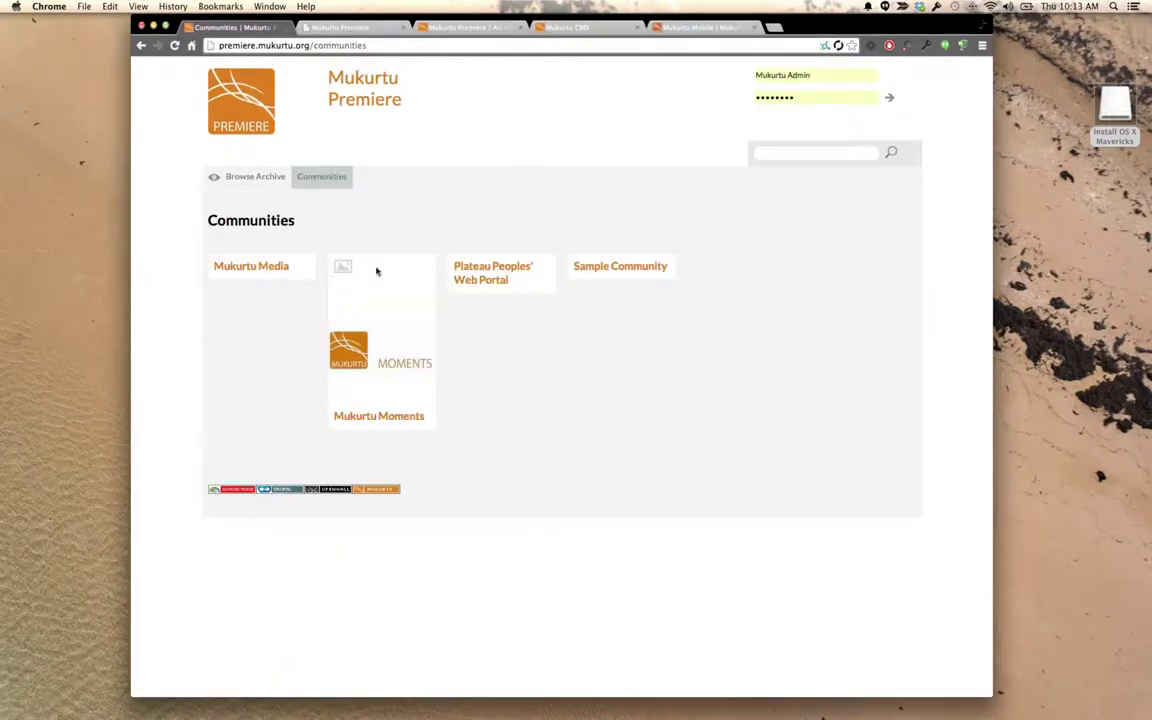
{"action": "left_click", "coordinate": [494, 266]}
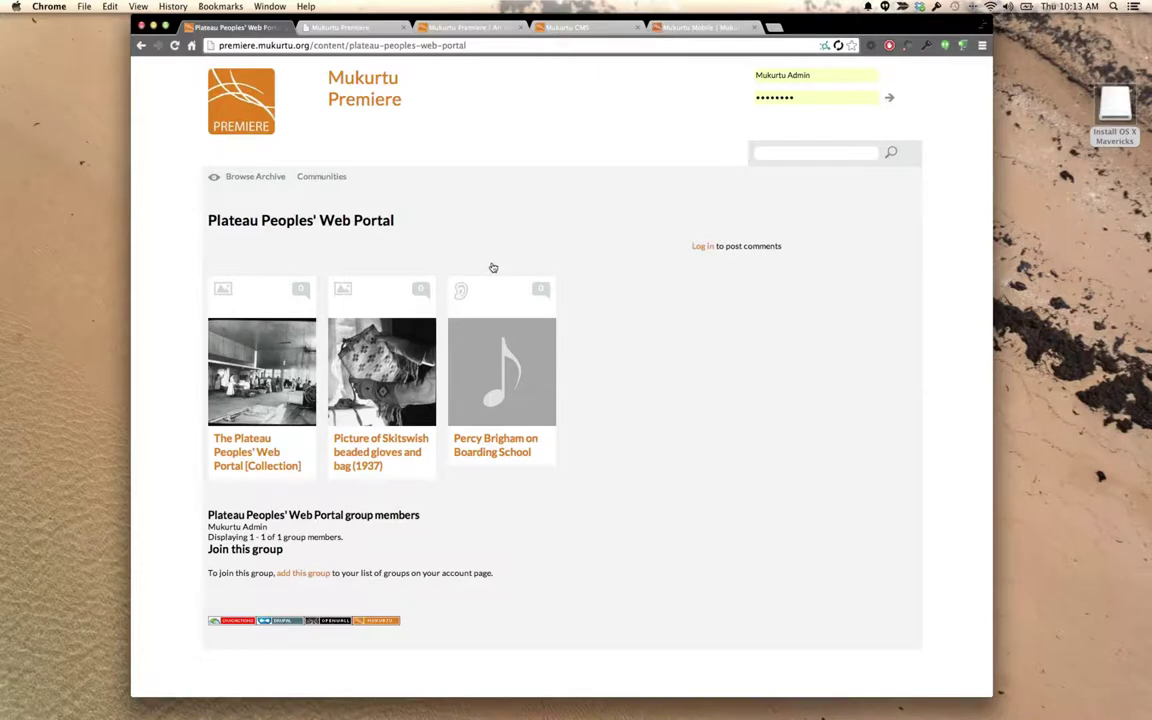
{"action": "left_click", "coordinate": [255, 184]}
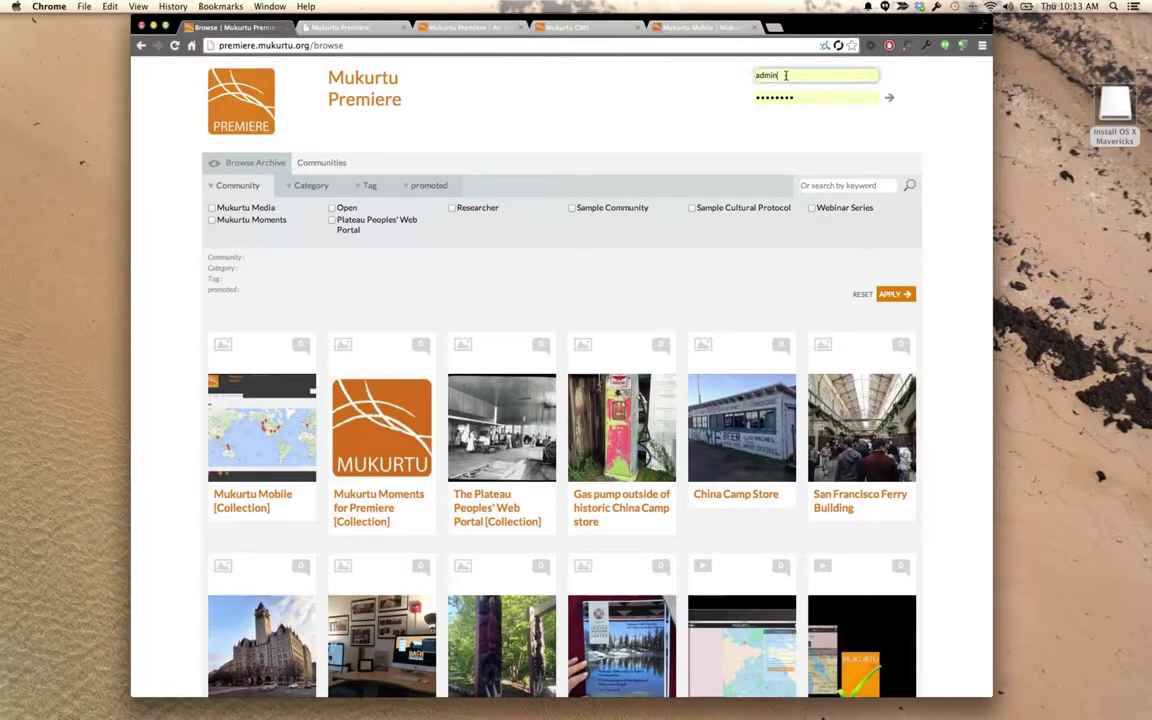
Log in with the librarian username and the account password.
{"action": "left_click", "coordinate": [786, 75]}
{"action": "key", "text": "BackSpace"}
{"action": "key", "text": "BackSpace"}
{"action": "key", "text": "BackSpace"}
{"action": "key", "text": "BackSpace"}
{"action": "key", "text": "BackSpace"}
{"action": "type", "text": "librarian"}
{"action": "key", "text": "Tab"}
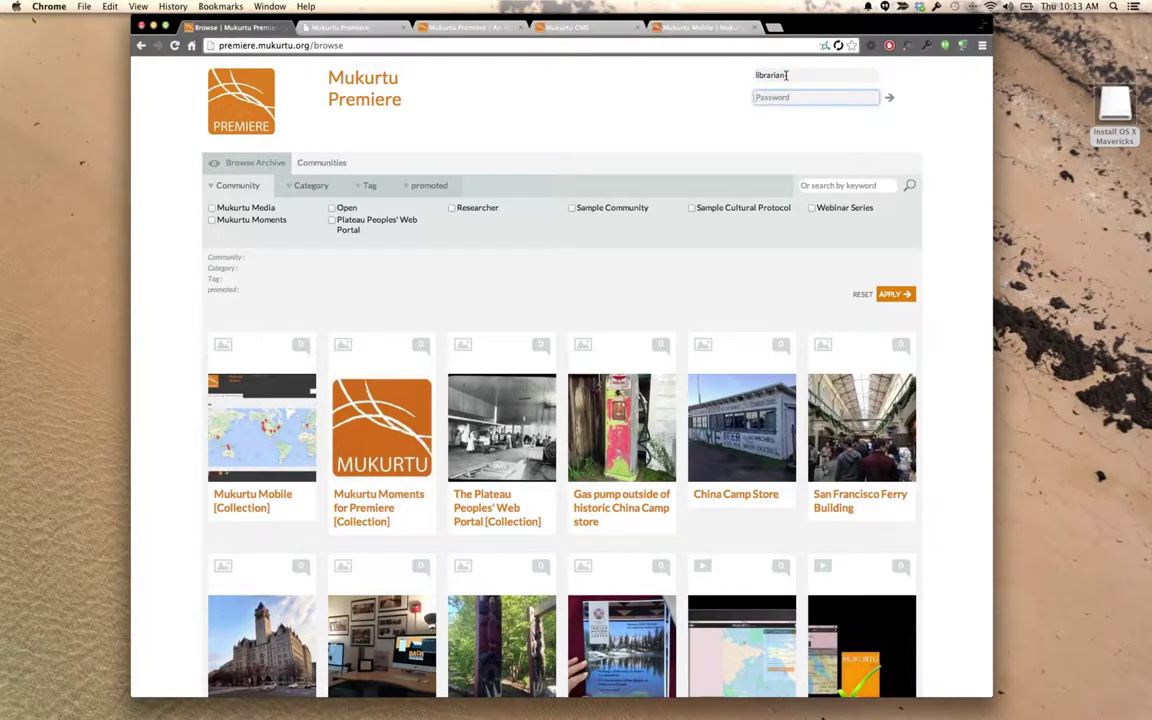
{"action": "key", "text": "Return"}
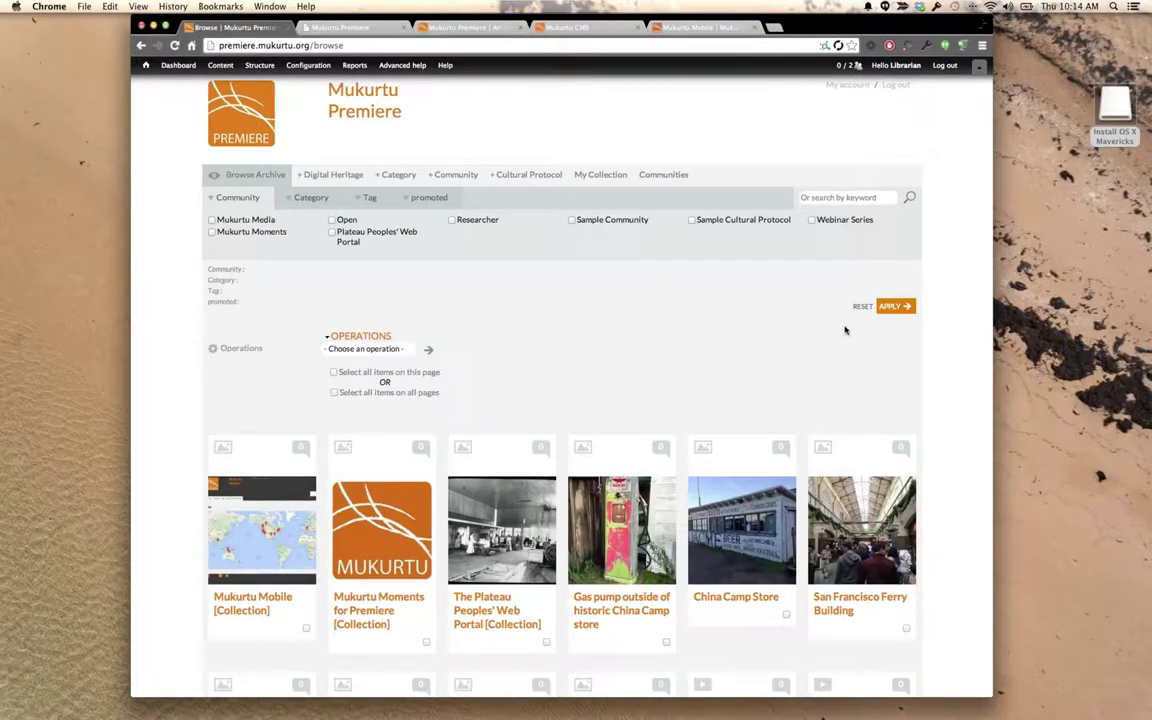
Open the Mukurtu Moments for Premiere [Collection] tile and scroll through its page.
{"action": "scroll", "coordinate": [760, 390], "scroll_direction": "down", "scroll_amount": 1}
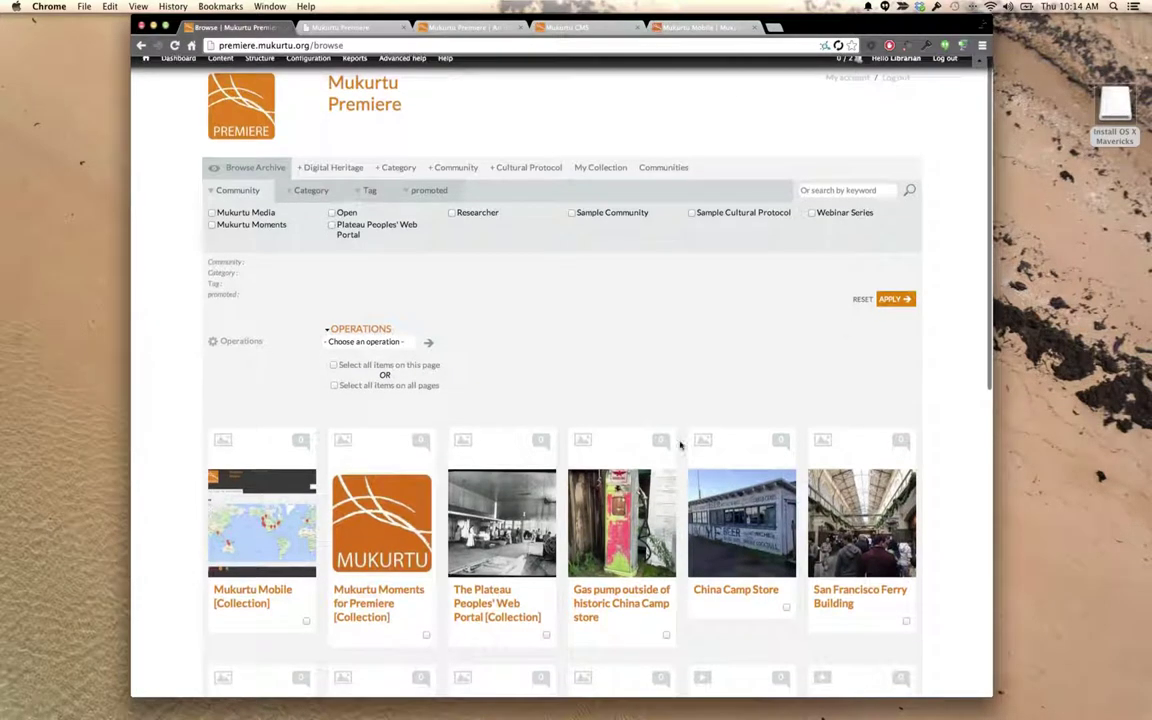
{"action": "left_click", "coordinate": [368, 590]}
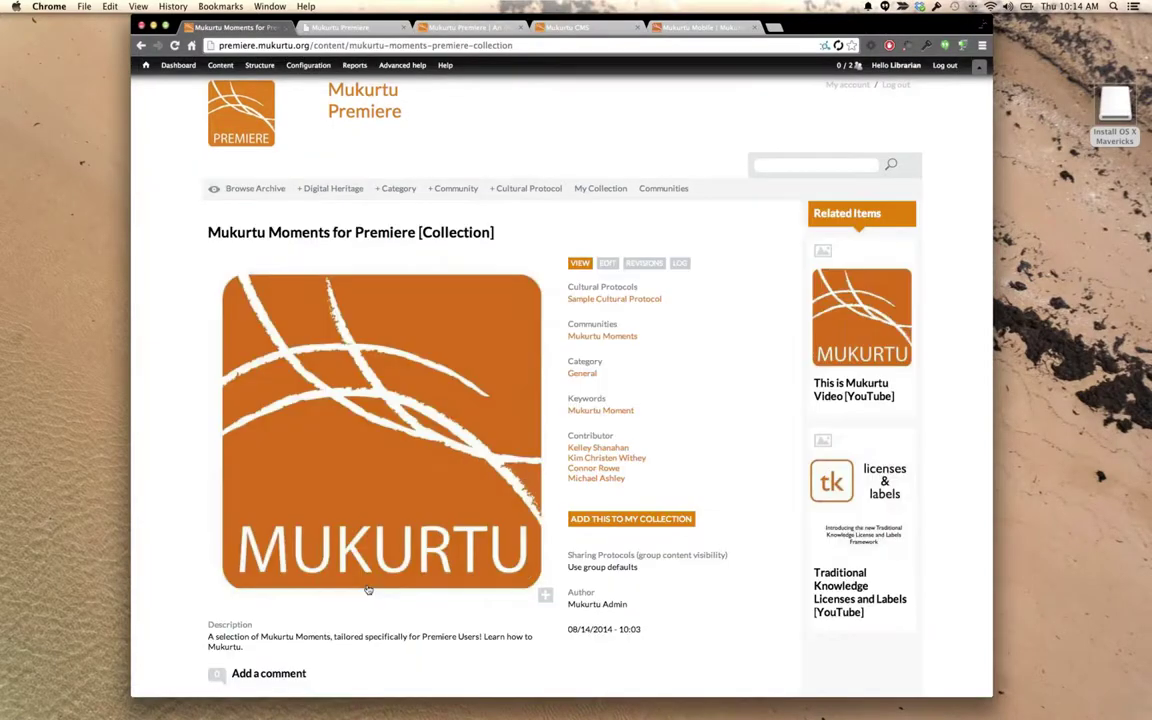
{"action": "scroll", "coordinate": [368, 590], "scroll_direction": "down", "scroll_amount": 3}
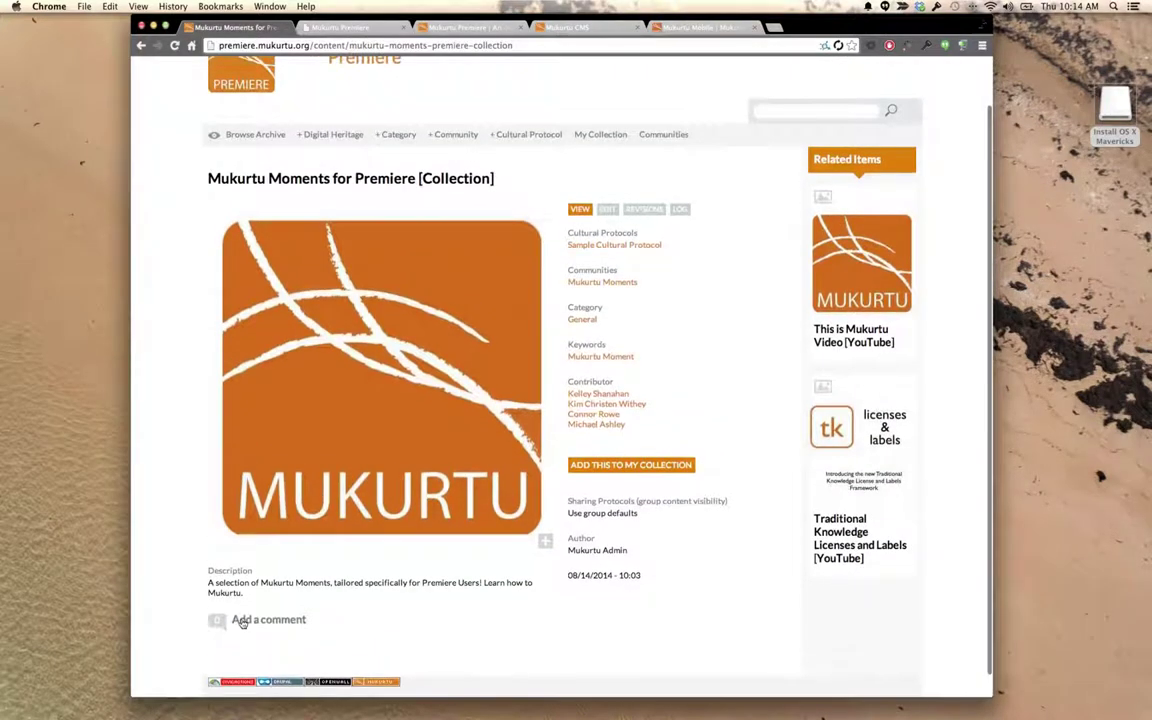
{"action": "scroll", "coordinate": [485, 688], "scroll_direction": "down", "scroll_amount": 10}
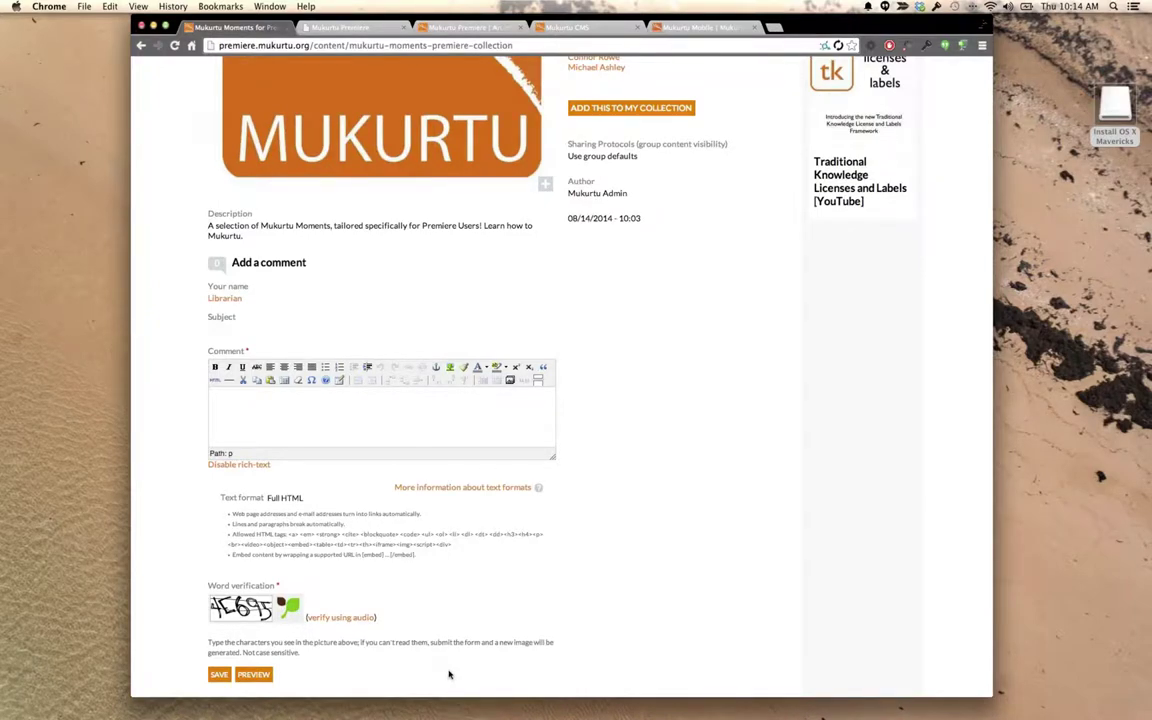
{"action": "scroll", "coordinate": [462, 392], "scroll_direction": "up", "scroll_amount": 12}
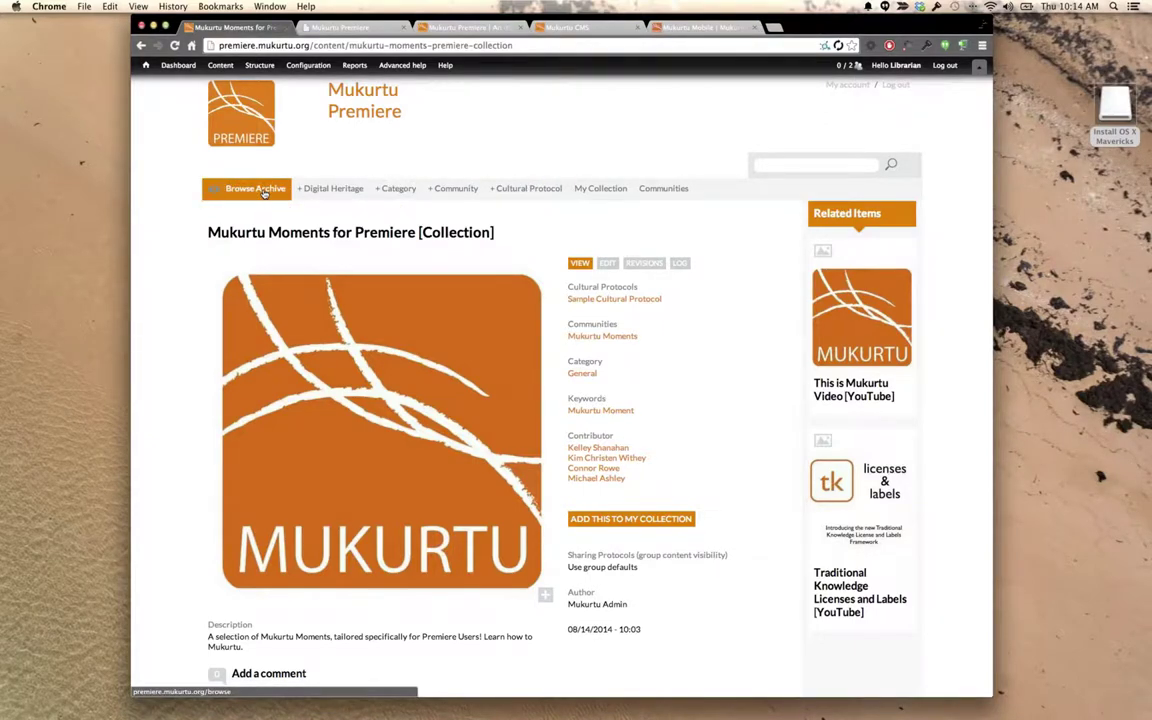
On Browse Archive, tick Mukurtu Moments for Premiere, China Camp Store and San Francisco Ferry Building, and choose Add to 'My Collection'.
{"action": "left_click", "coordinate": [262, 190]}
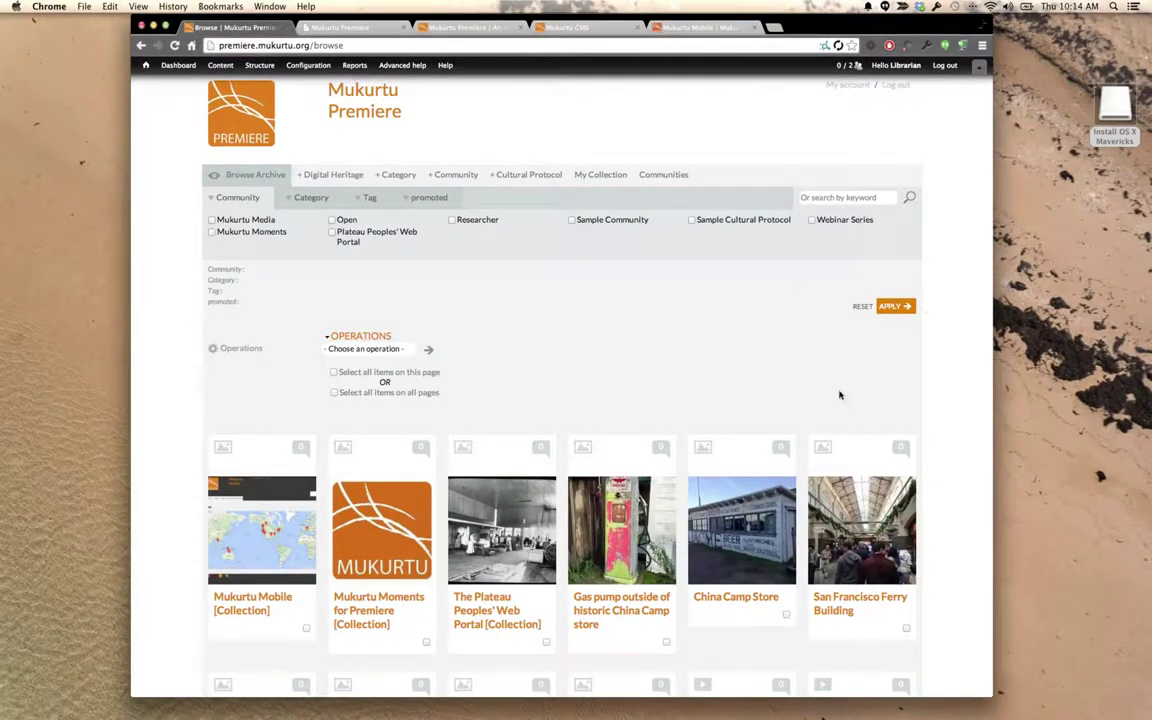
{"action": "scroll", "coordinate": [700, 343], "scroll_direction": "down", "scroll_amount": 2}
{"action": "scroll", "coordinate": [700, 343], "scroll_direction": "down", "scroll_amount": 1}
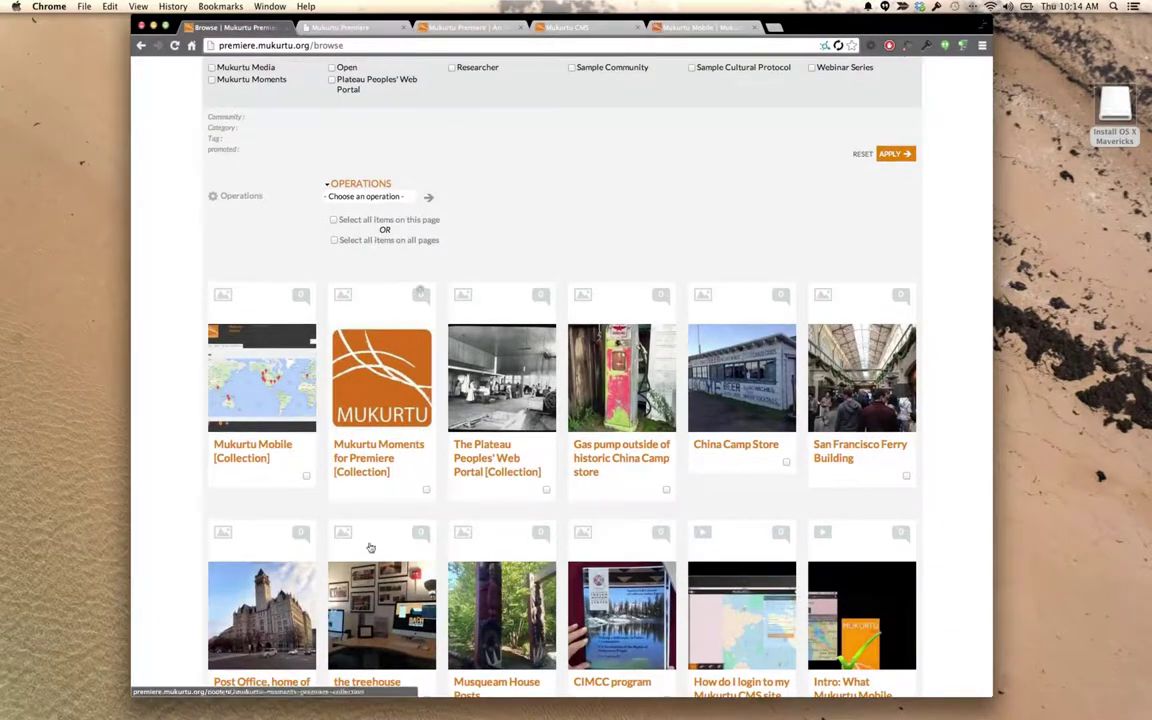
{"action": "left_click", "coordinate": [426, 489]}
{"action": "left_click", "coordinate": [786, 462]}
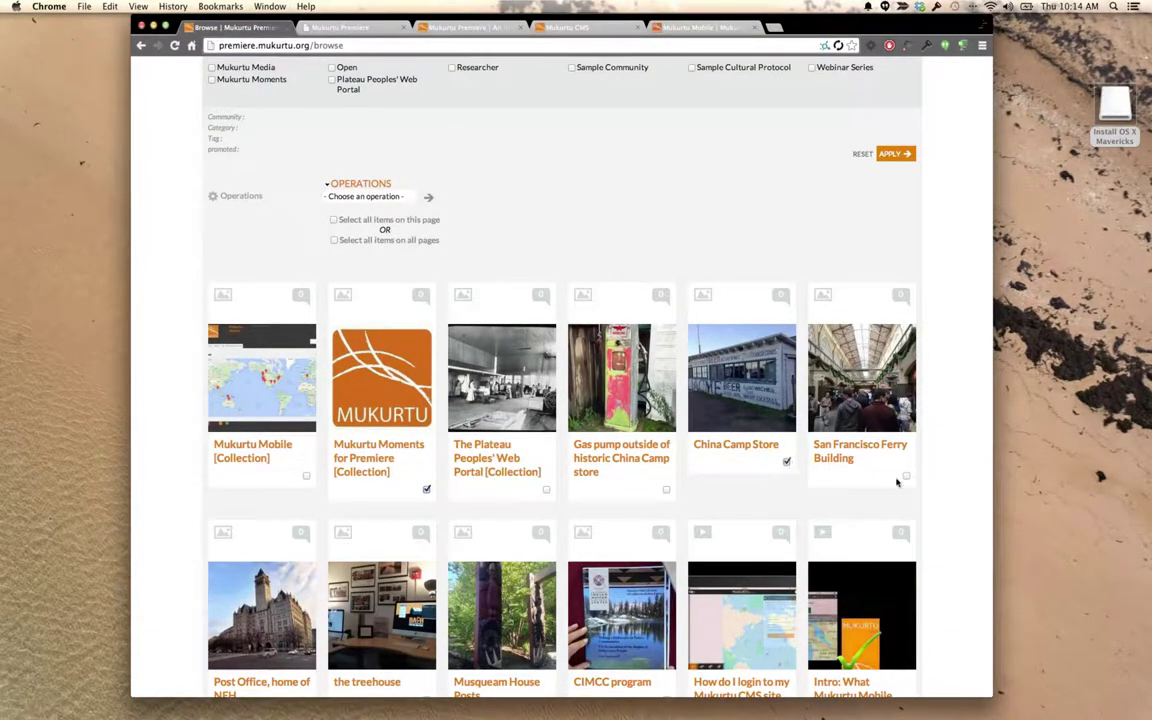
{"action": "left_click", "coordinate": [905, 477]}
{"action": "left_click", "coordinate": [372, 197]}
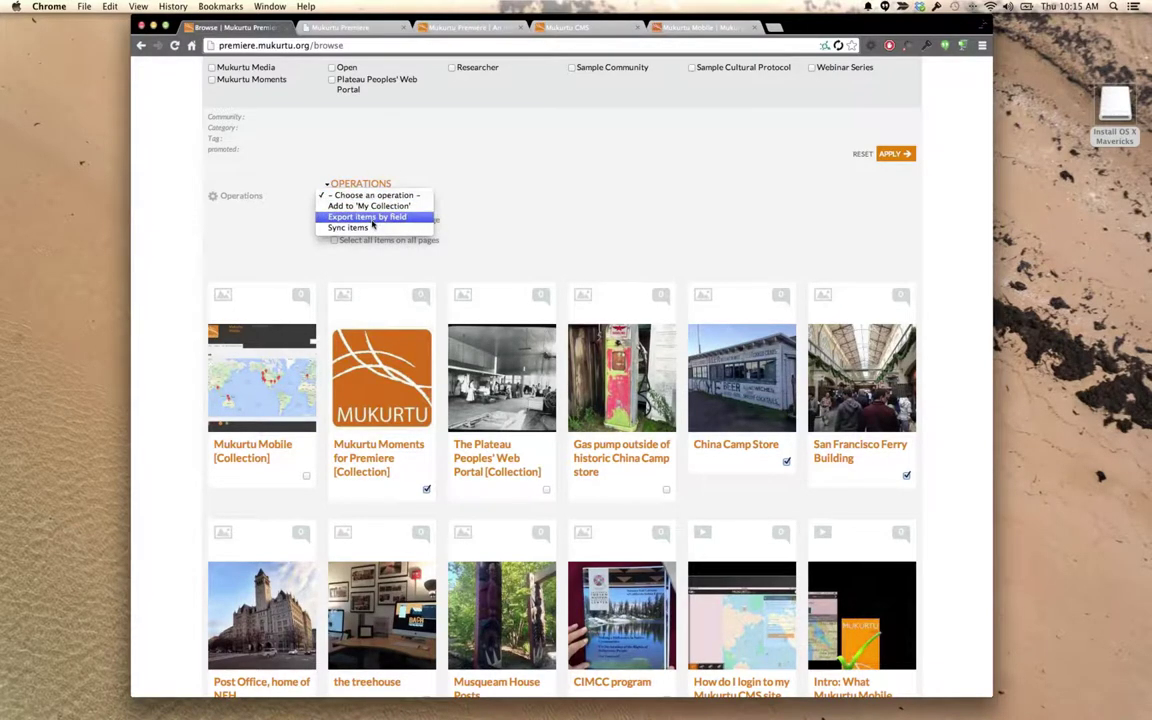
{"action": "left_click", "coordinate": [373, 206]}
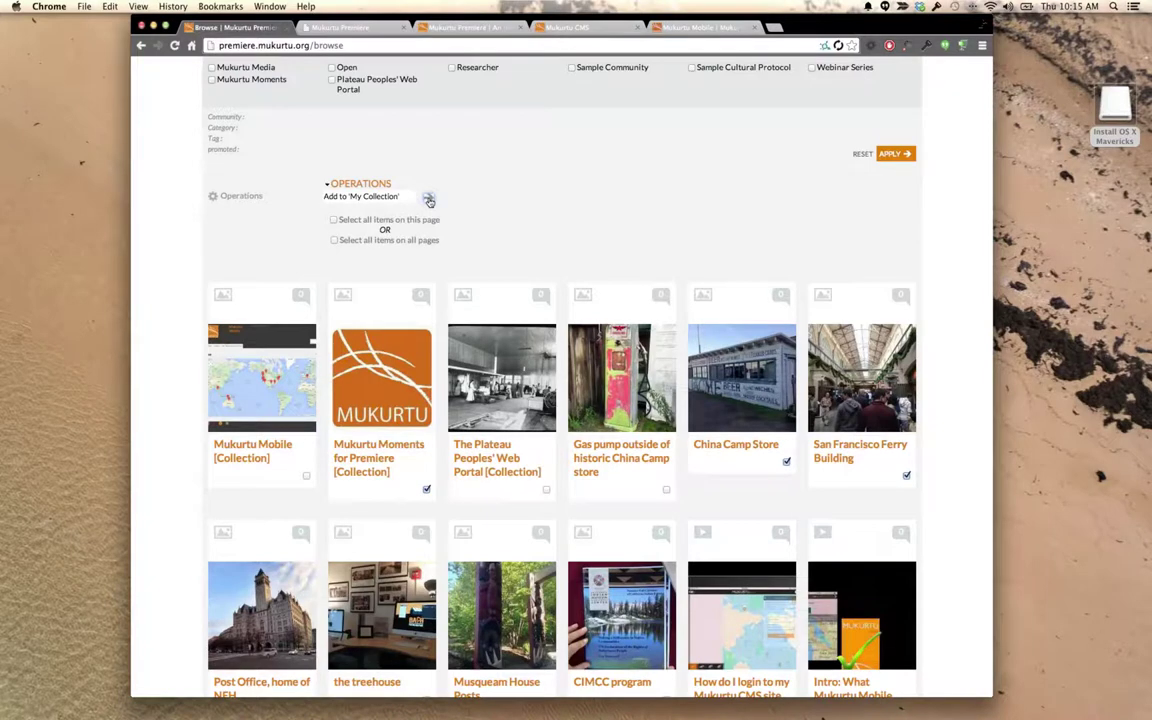
Run the Add to My Collection operation on the 3 ticked items and confirm it.
{"action": "left_click", "coordinate": [139, 7]}
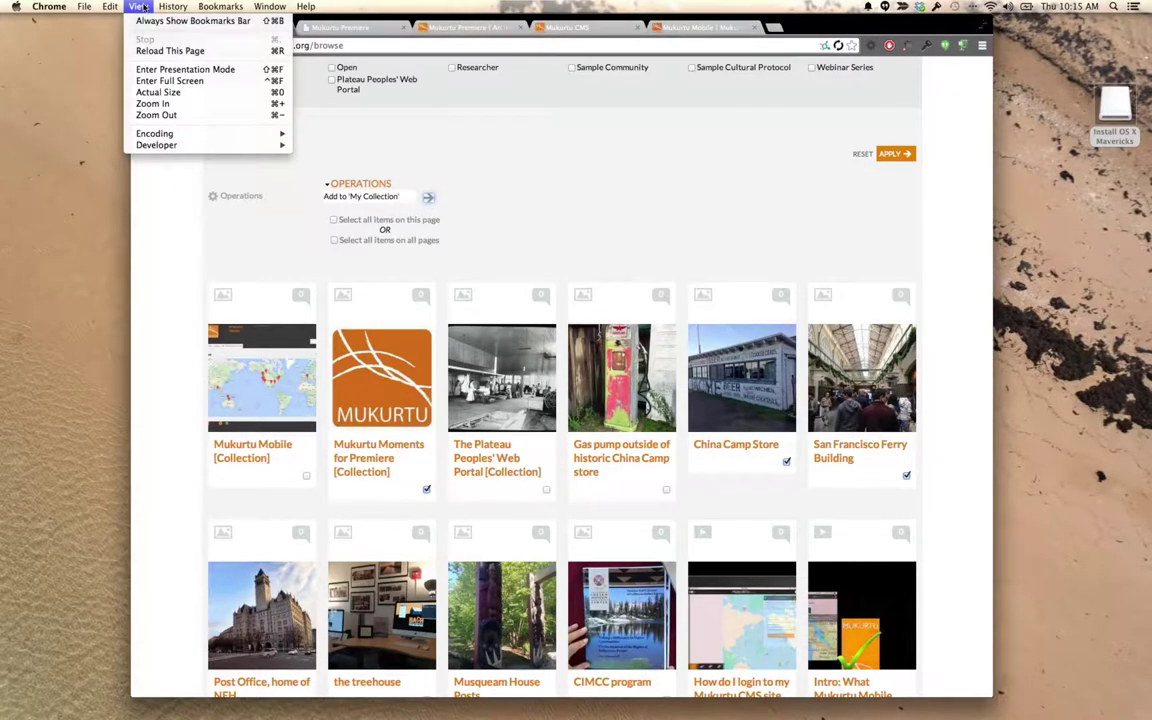
{"action": "left_click", "coordinate": [139, 7]}
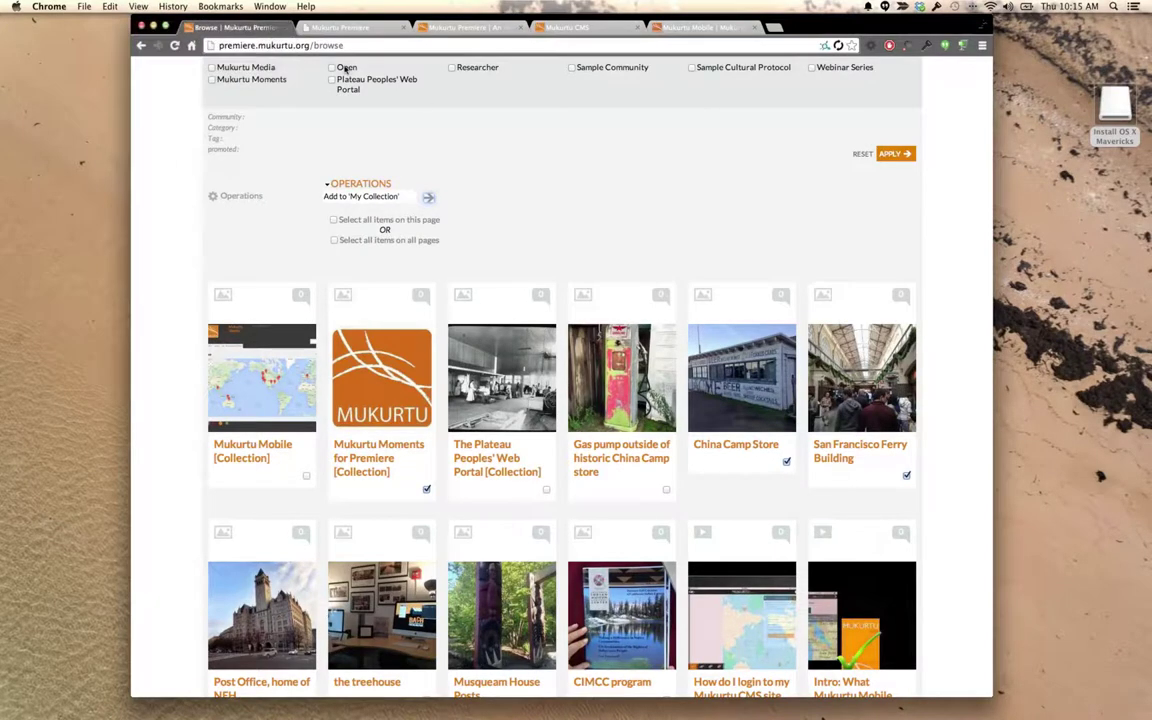
{"action": "left_click", "coordinate": [427, 199]}
{"action": "left_click", "coordinate": [428, 199]}
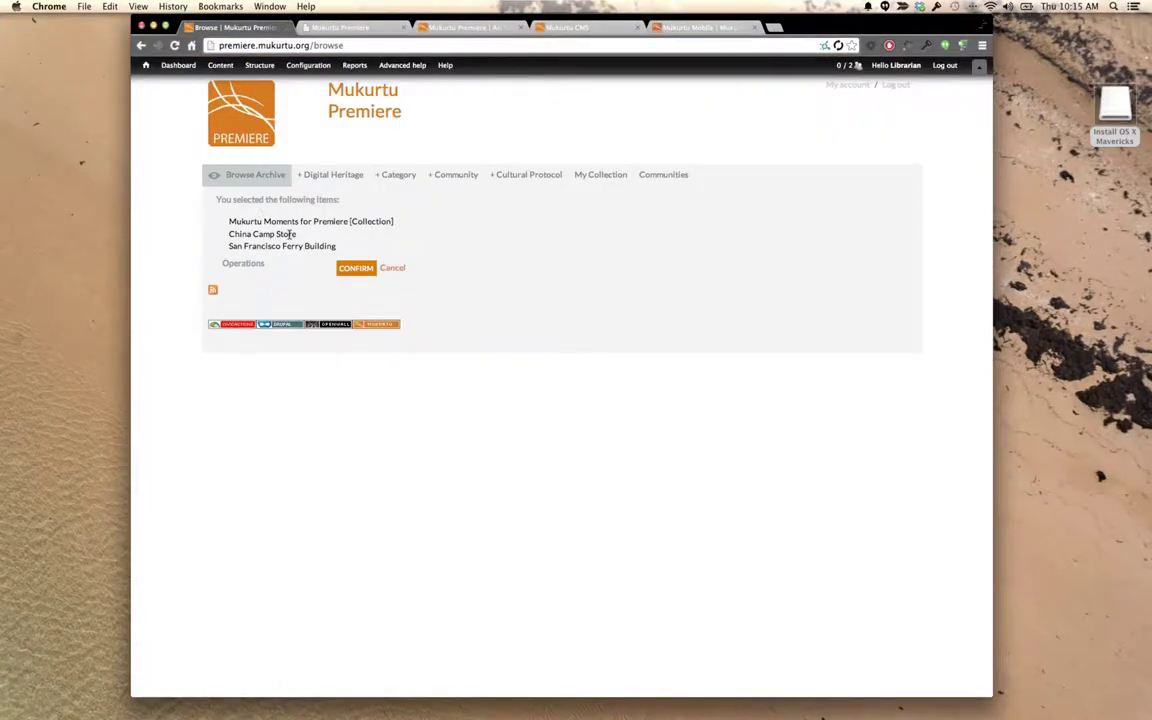
{"action": "left_click", "coordinate": [354, 271]}
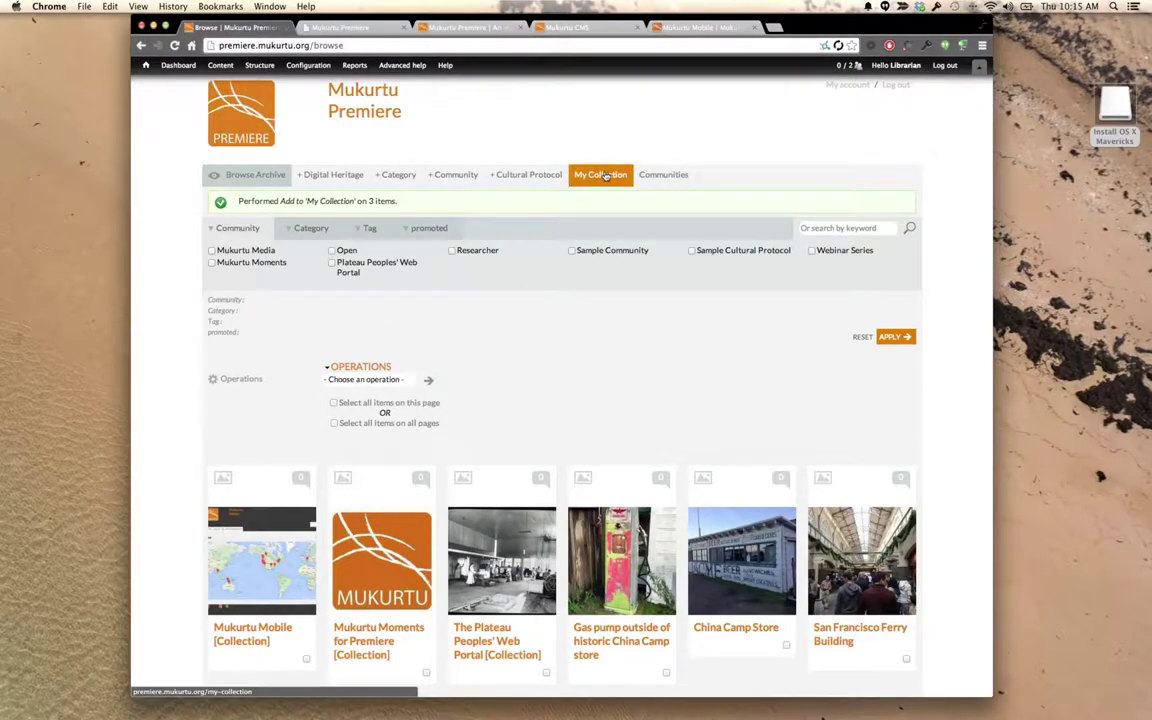
Open My Collection, view the San Francisco Ferry Building item, then return to My Collection.
{"action": "left_click", "coordinate": [604, 175]}
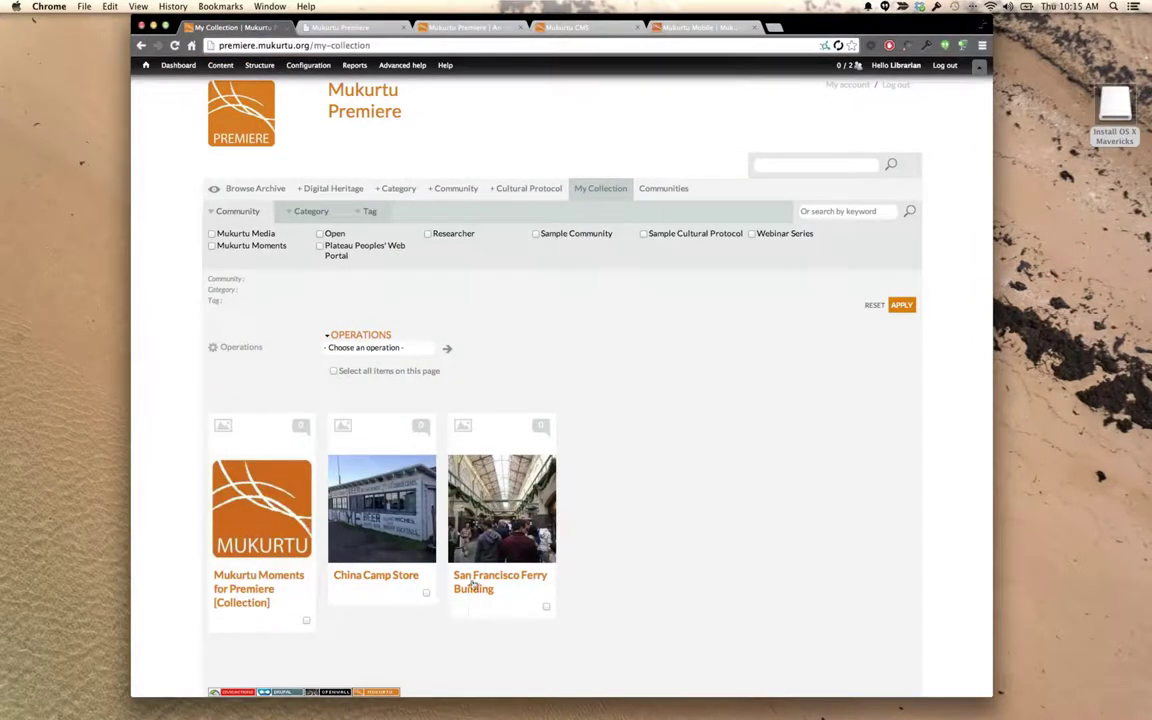
{"action": "left_click", "coordinate": [473, 585]}
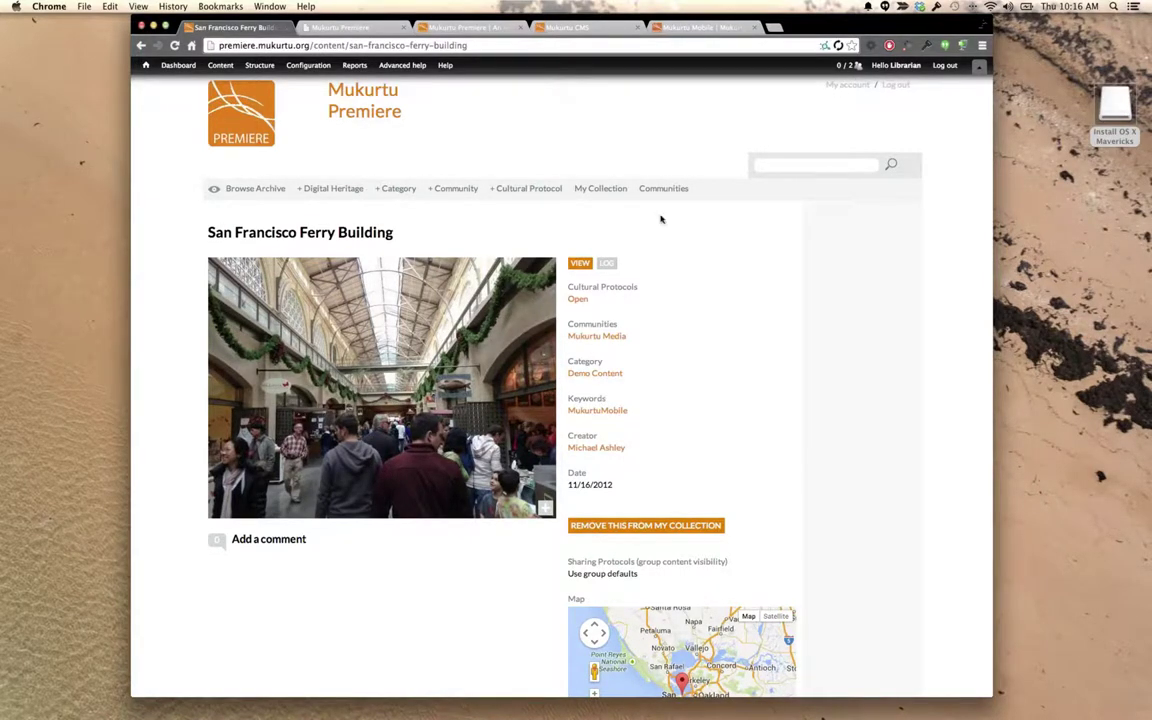
{"action": "left_click", "coordinate": [582, 193]}
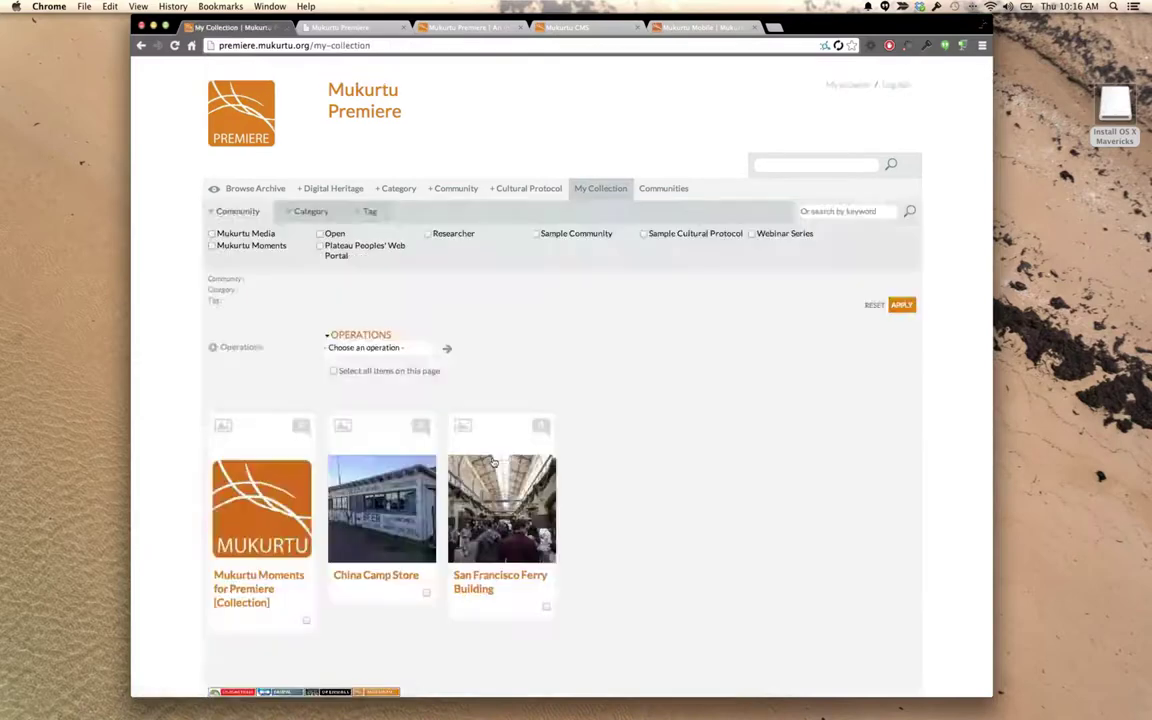
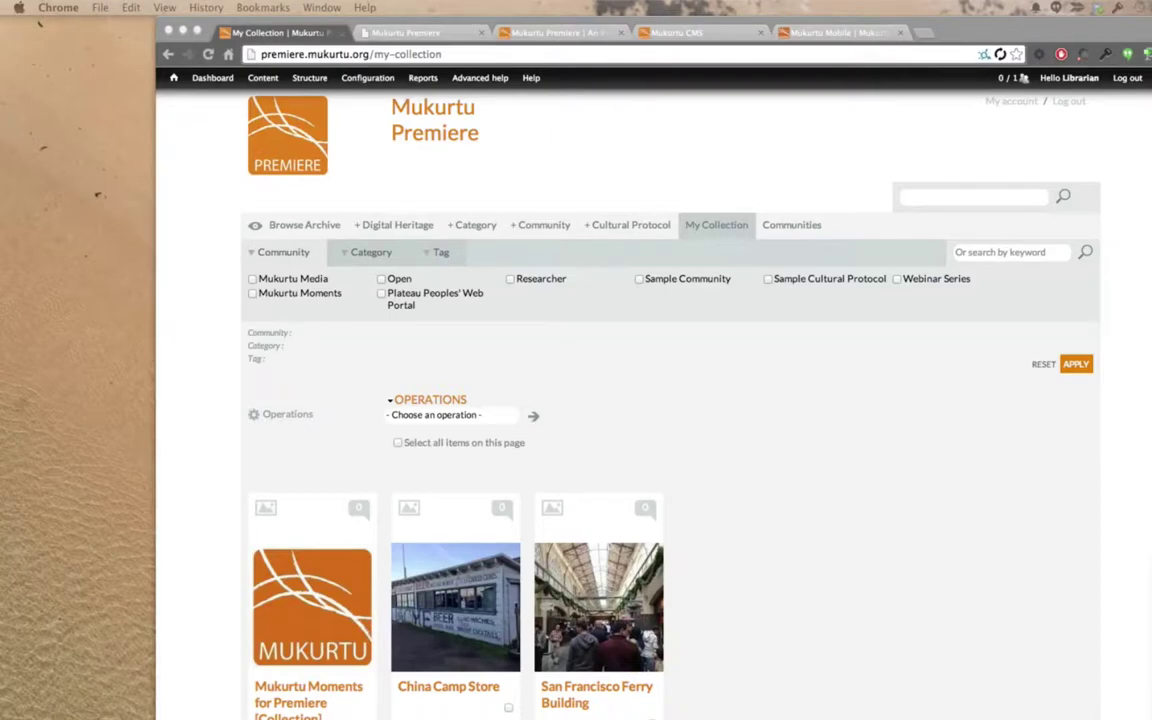
Raise the system volume and move the Chrome window aside to reveal the account-creation e-mail.
{"action": "key", "text": "XF86AudioRaiseVolume"}
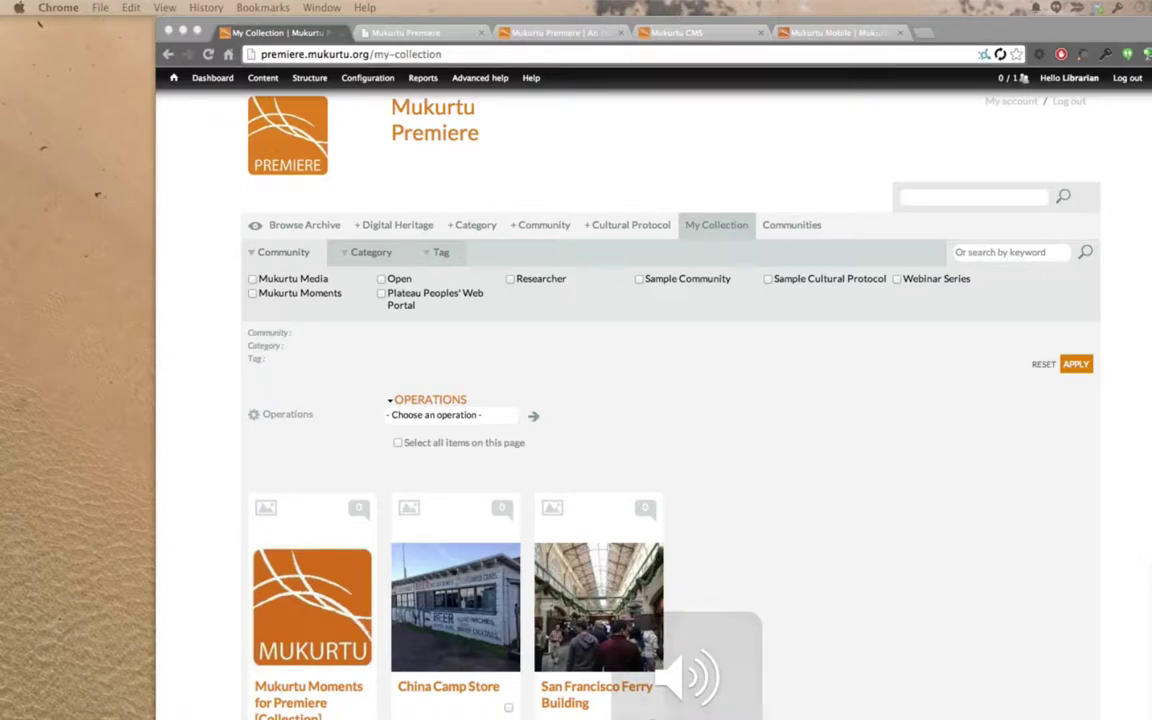
{"action": "key", "text": "XF86AudioRaiseVolume"}
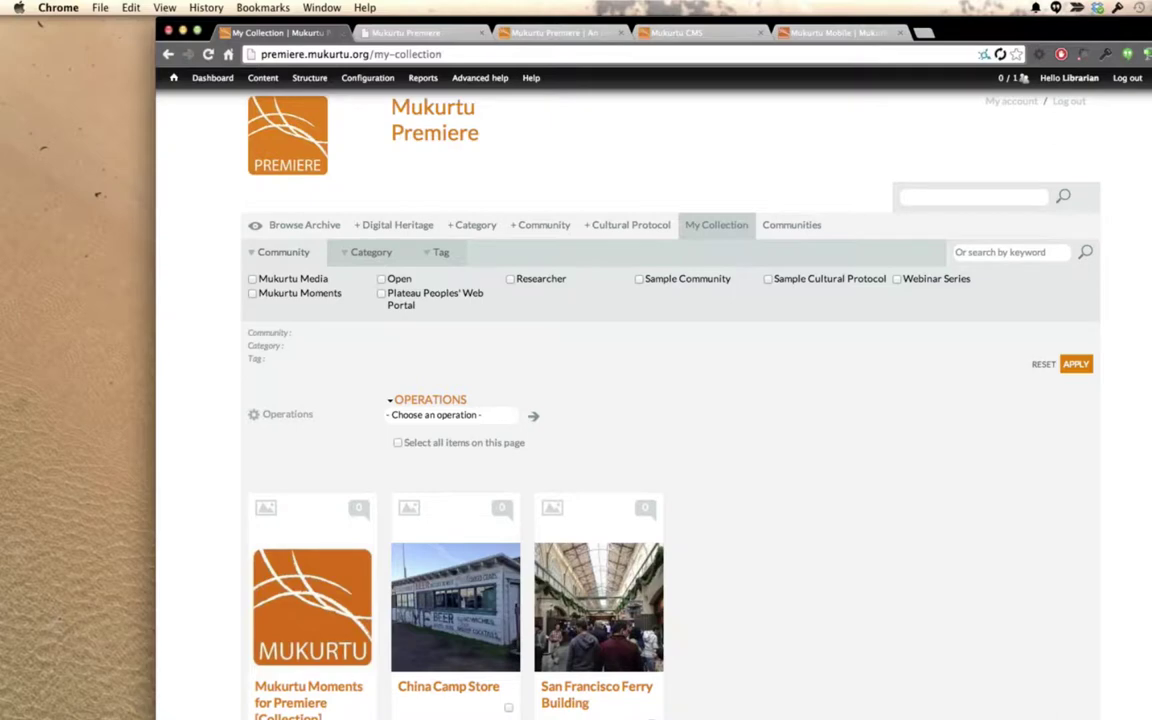
{"action": "left_click", "coordinate": [1055, 7]}
{"action": "left_click_drag", "start_coordinate": [1050, 30], "coordinate": [966, 27]}
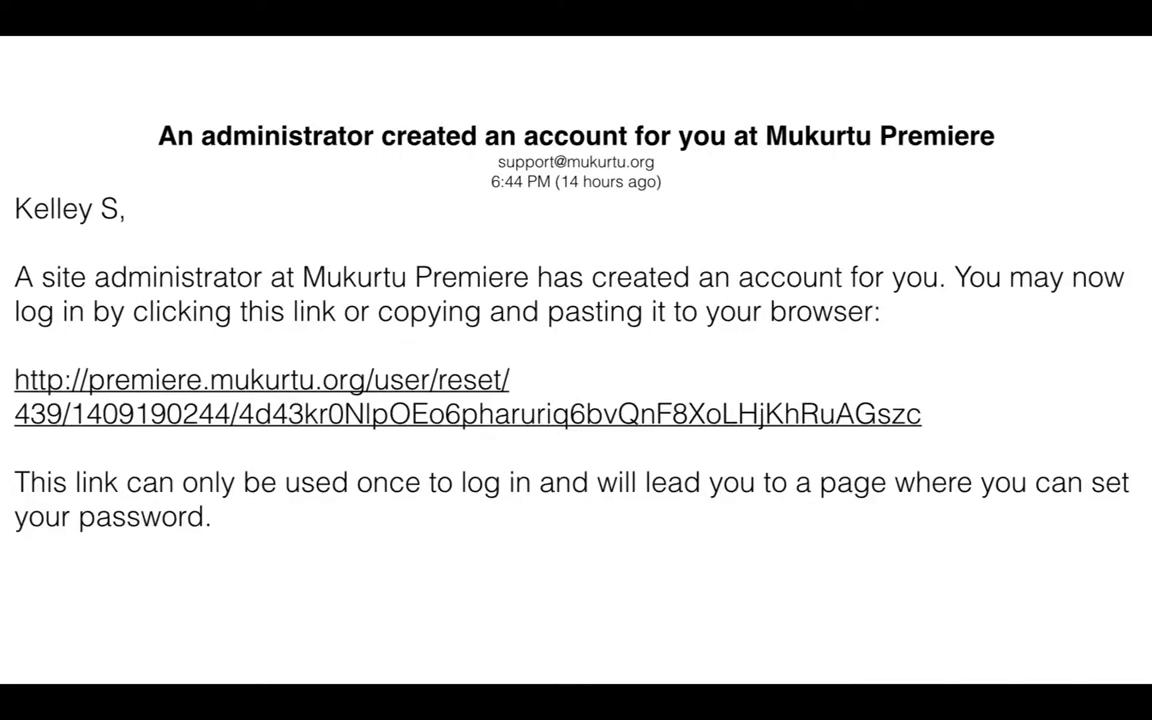
Follow the e-mail's one-time login link and log in as the new user.
{"action": "left_click", "coordinate": [139, 378]}
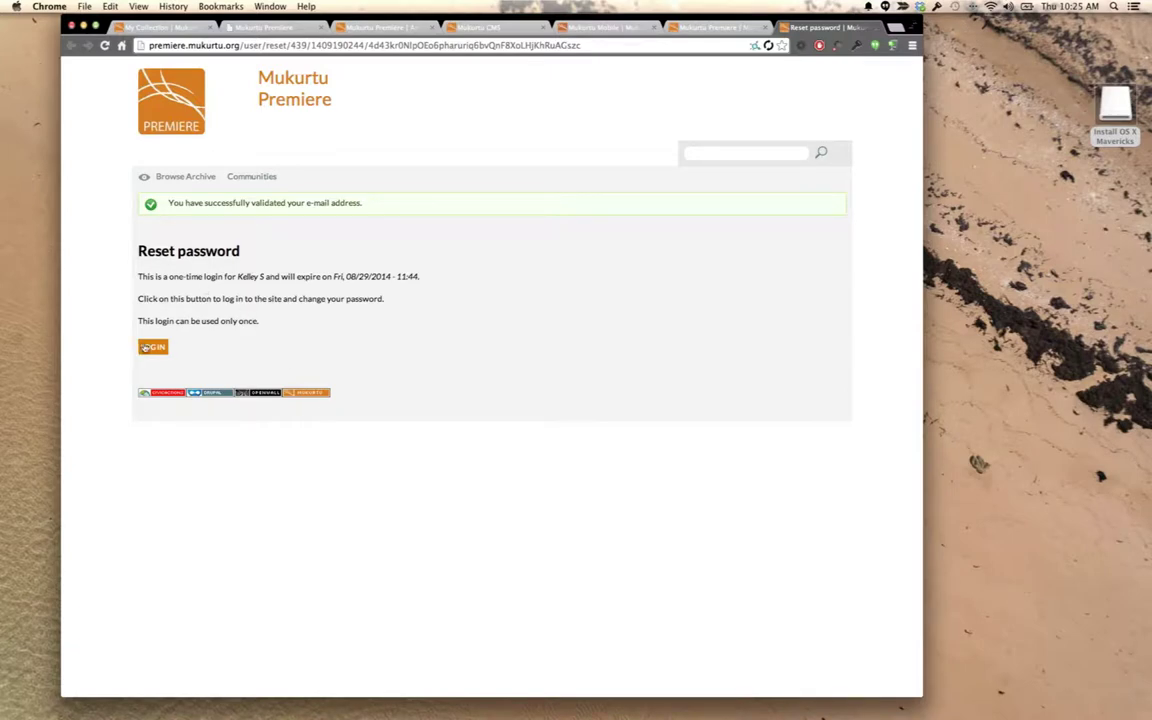
{"action": "left_click", "coordinate": [161, 347]}
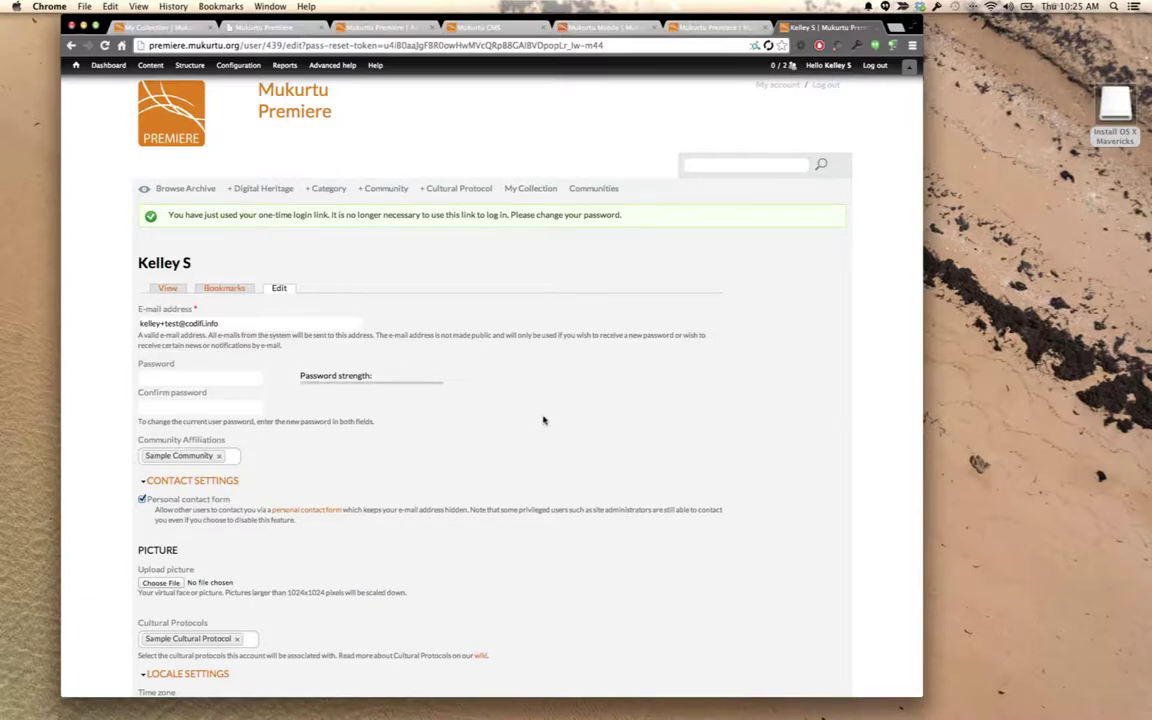
Enter and confirm a new account password.
{"action": "scroll", "coordinate": [542, 418], "scroll_direction": "down", "scroll_amount": 2}
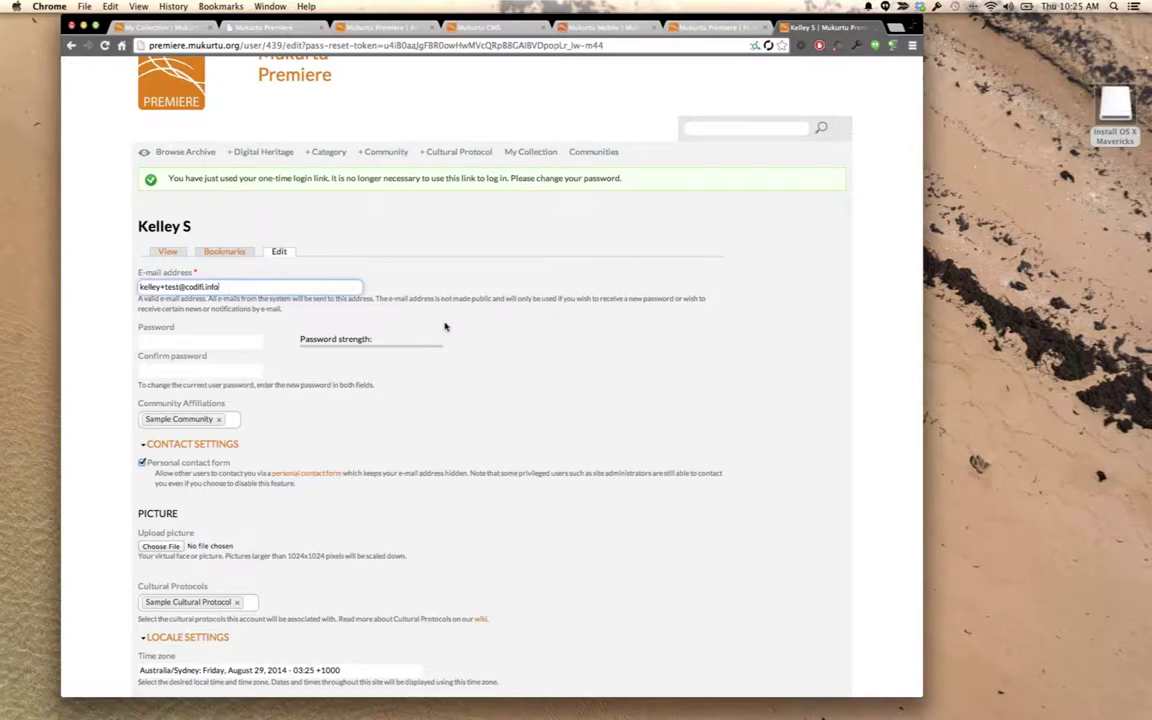
{"action": "left_click", "coordinate": [190, 344]}
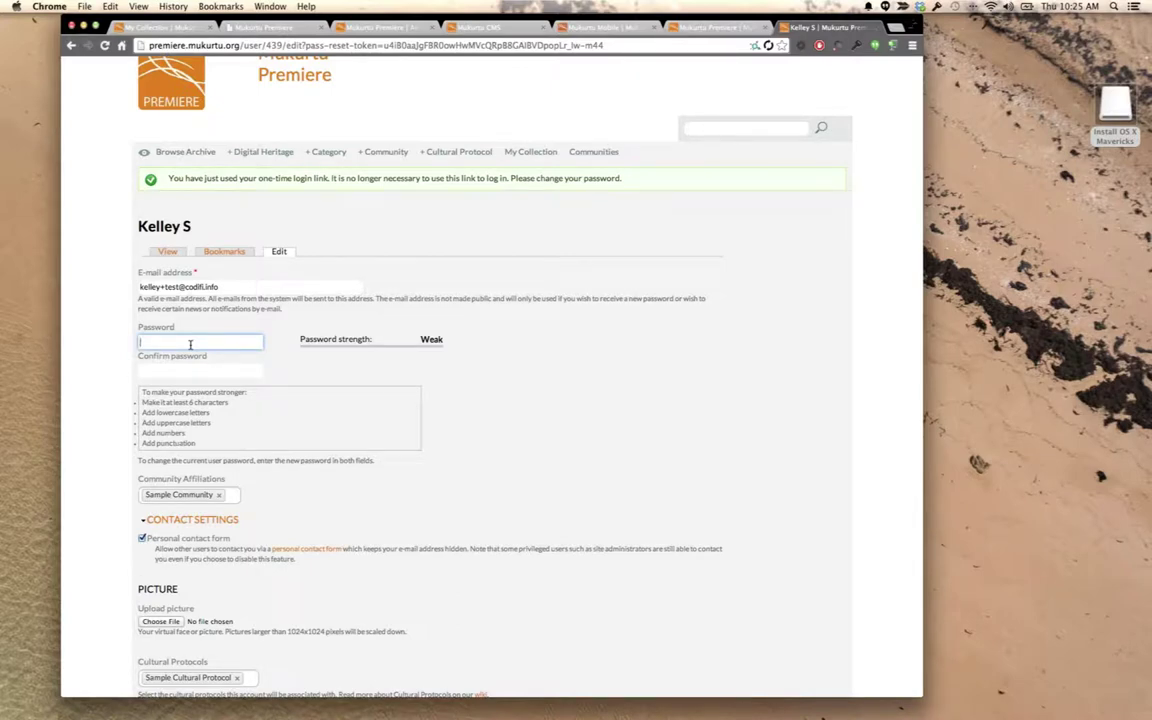
{"action": "type", "text": "password"}
{"action": "key", "text": "Tab"}
{"action": "type", "text": "passwor"}
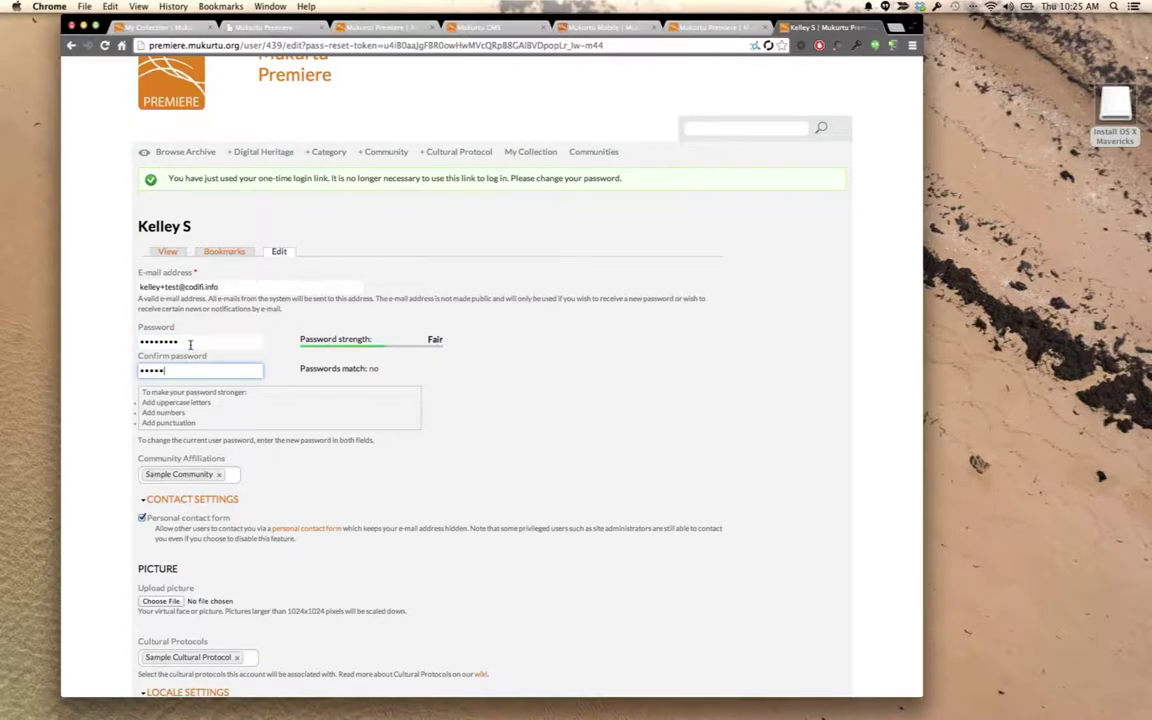
{"action": "type", "text": "d"}
{"action": "left_click", "coordinate": [519, 476]}
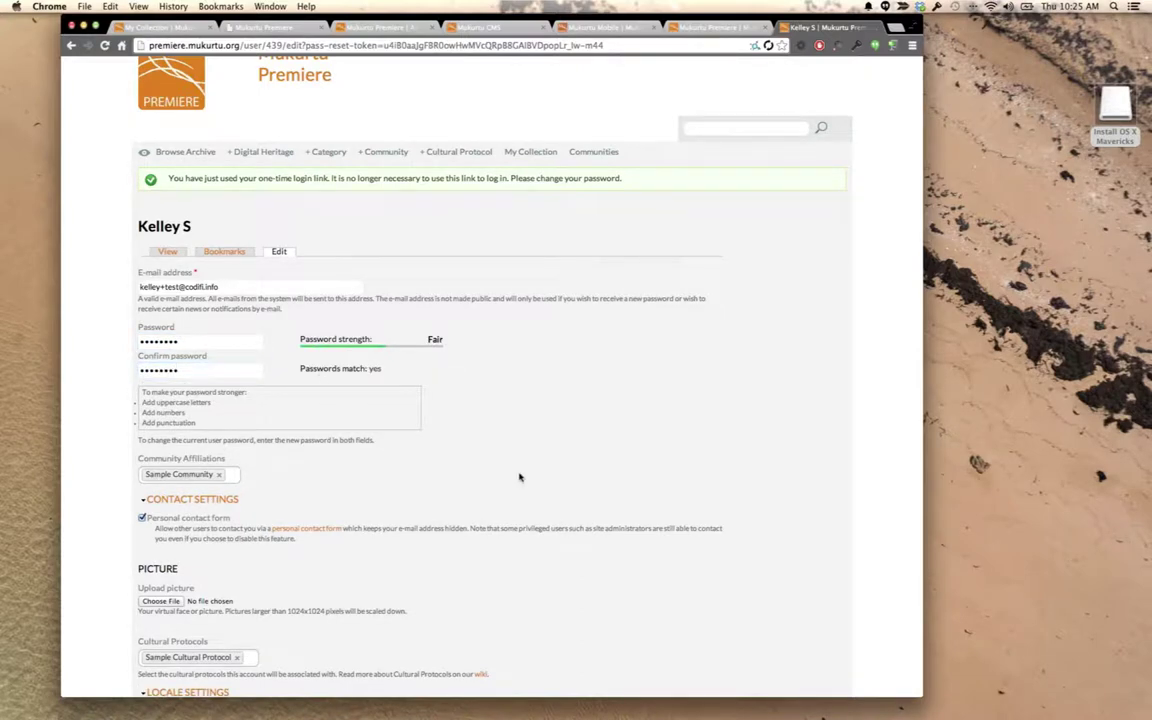
Add Mukurtu Media to the account's community affiliations.
{"action": "scroll", "coordinate": [519, 477], "scroll_direction": "down", "scroll_amount": 1}
{"action": "scroll", "coordinate": [519, 477], "scroll_direction": "down", "scroll_amount": 2}
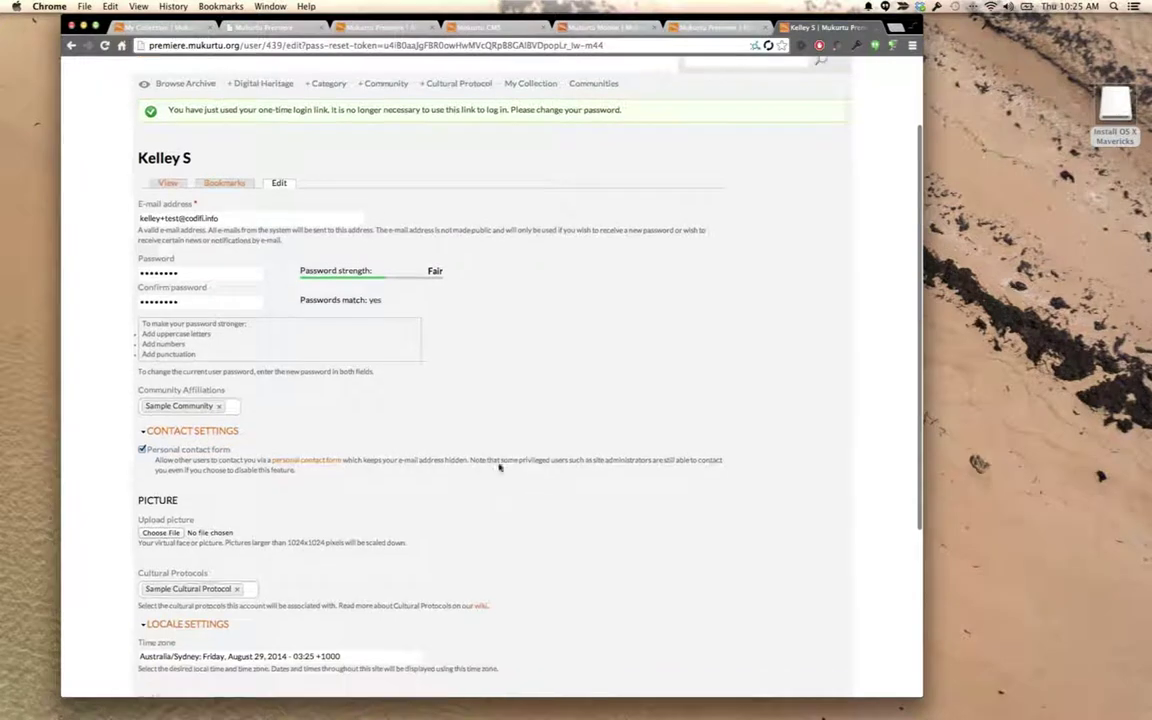
{"action": "left_click", "coordinate": [230, 403]}
{"action": "left_click", "coordinate": [195, 434]}
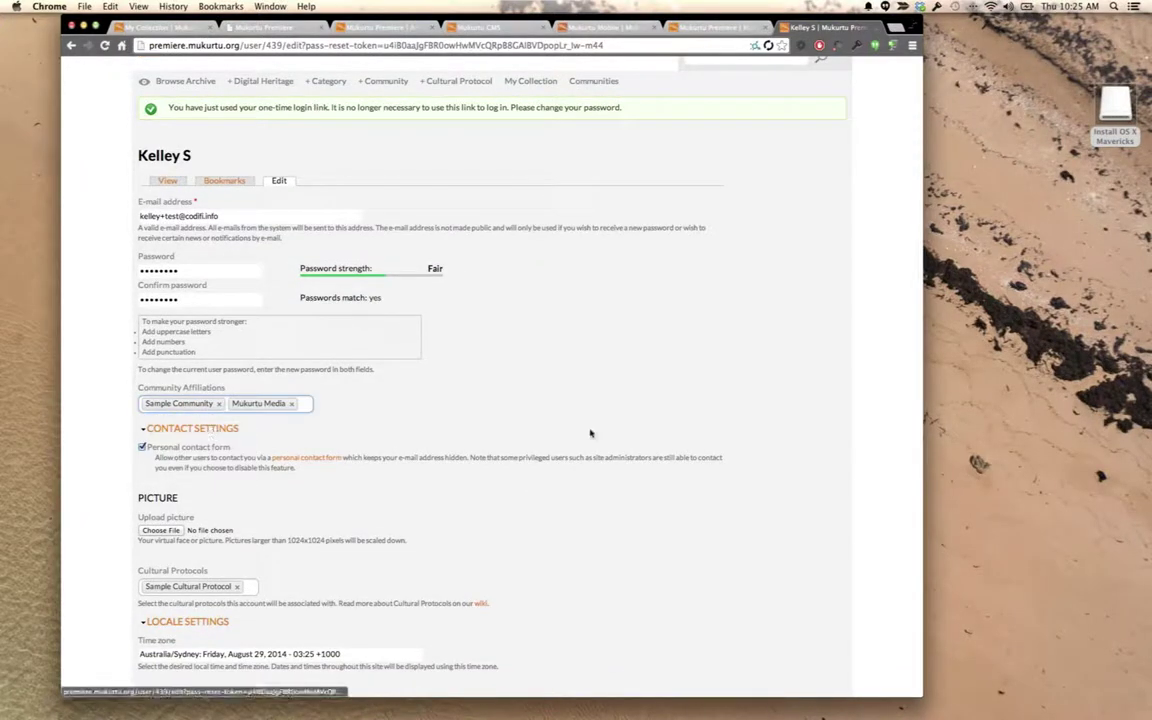
{"action": "scroll", "coordinate": [611, 436], "scroll_direction": "down", "scroll_amount": 7}
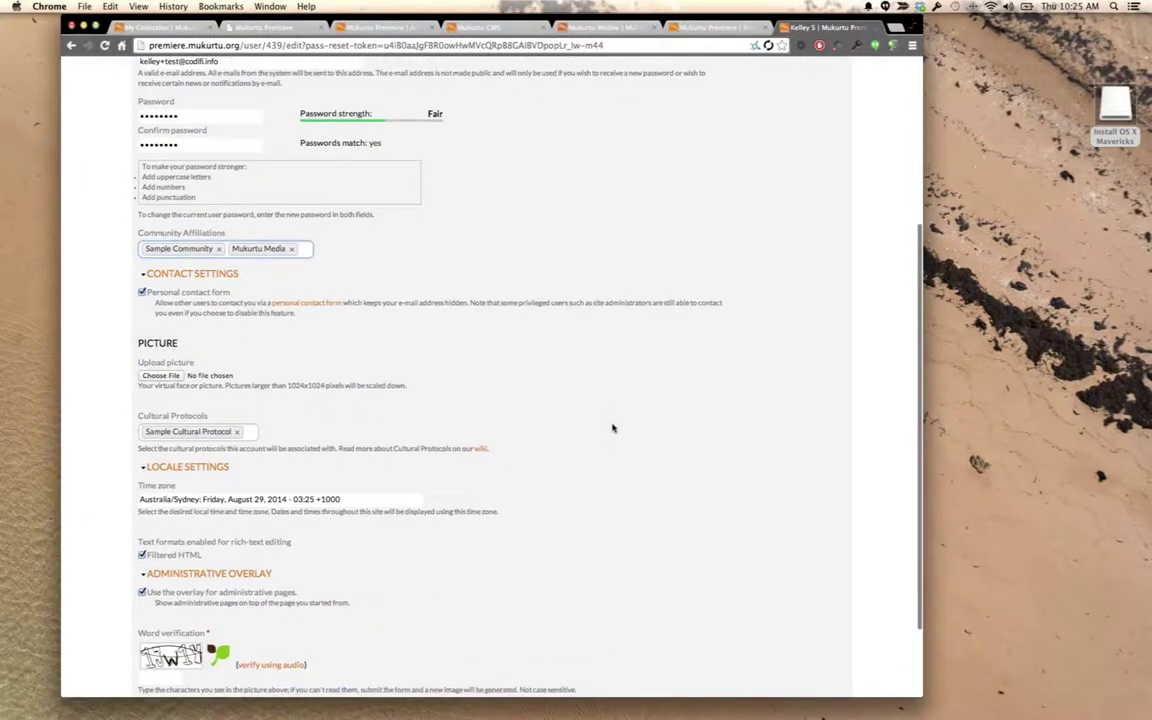
{"action": "scroll", "coordinate": [613, 428], "scroll_direction": "down", "scroll_amount": 1}
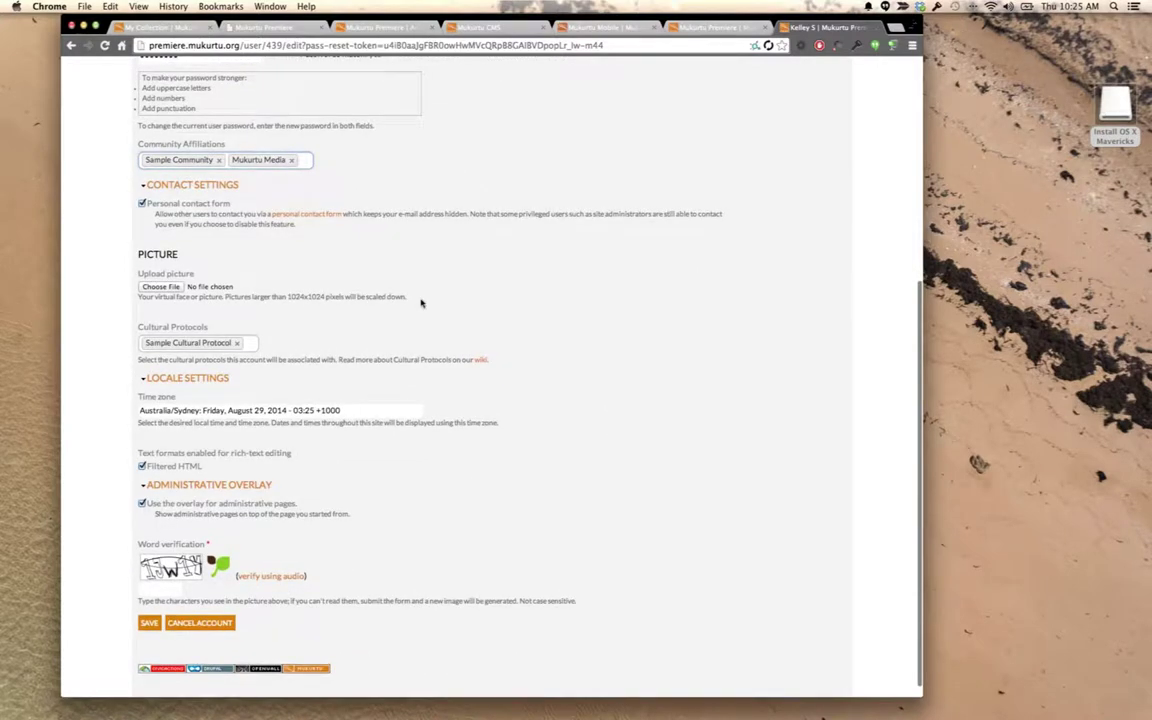
{"action": "scroll", "coordinate": [400, 393], "scroll_direction": "up", "scroll_amount": 2}
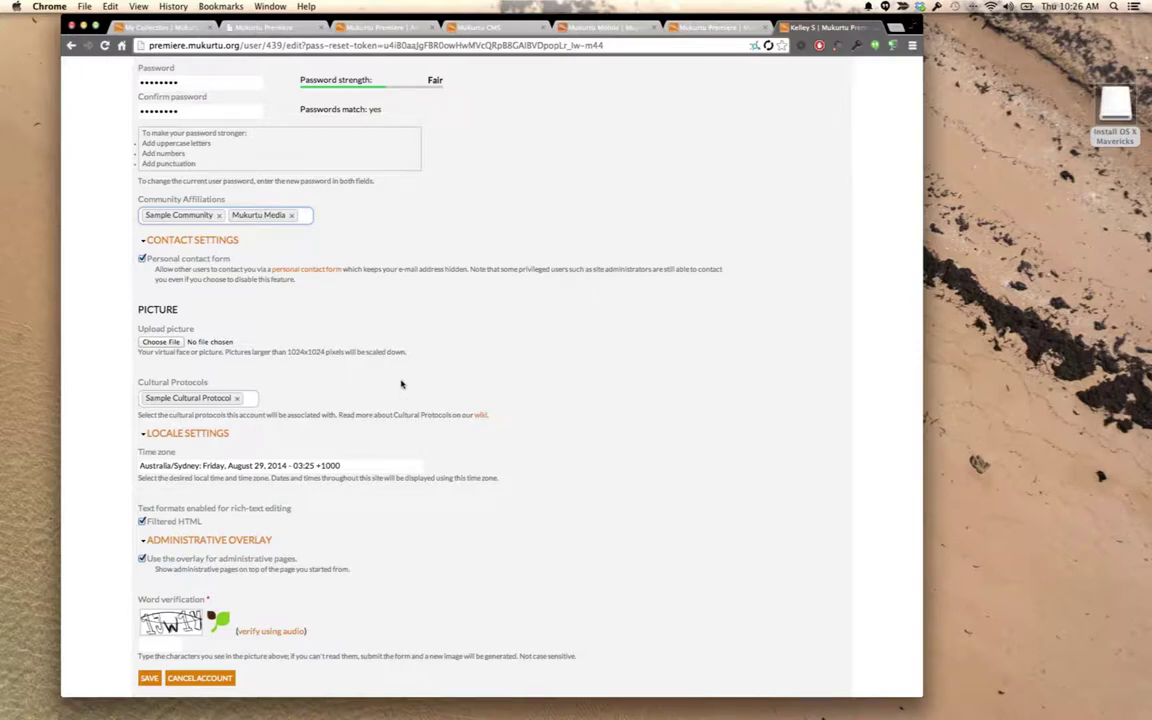
{"action": "left_click", "coordinate": [305, 217]}
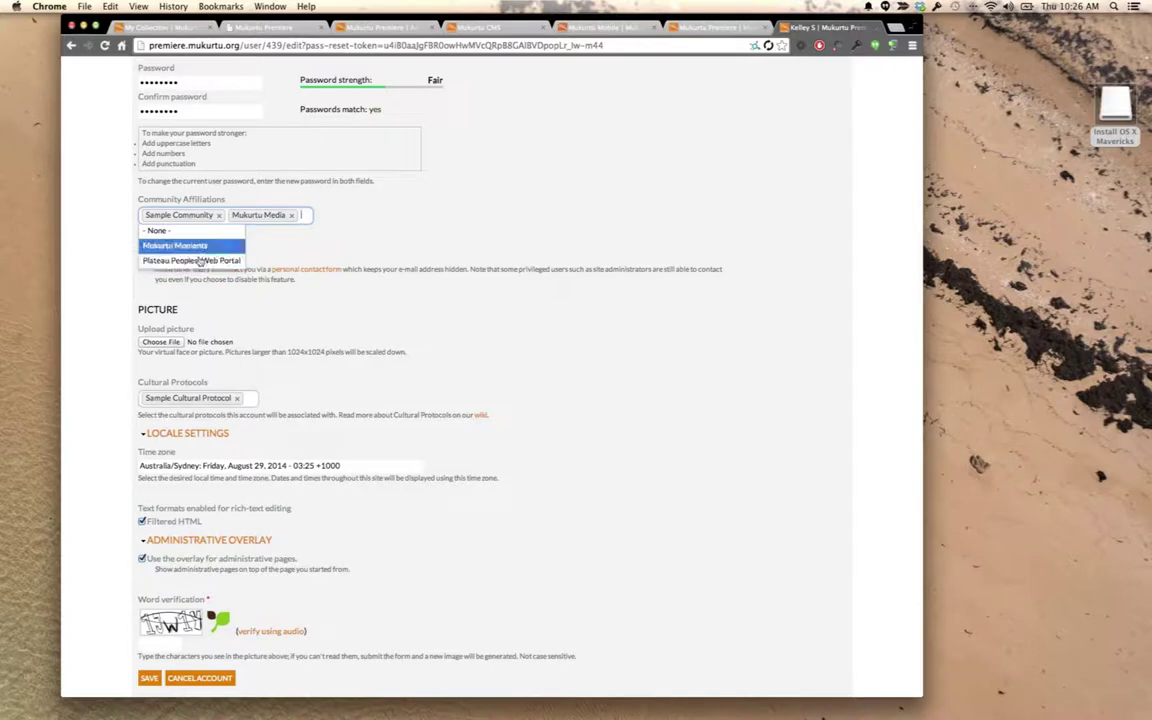
{"action": "left_click", "coordinate": [274, 241]}
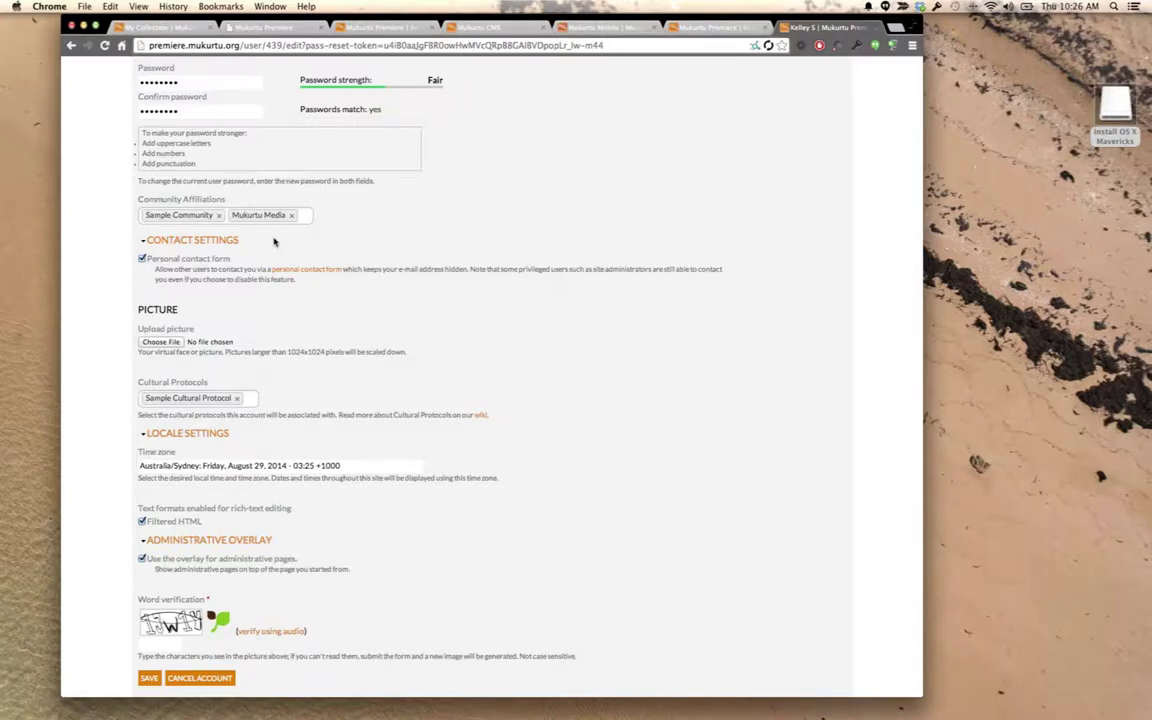
Upload the PNG portrait from the Test Batch folder as the profile picture.
{"action": "left_click", "coordinate": [157, 343]}
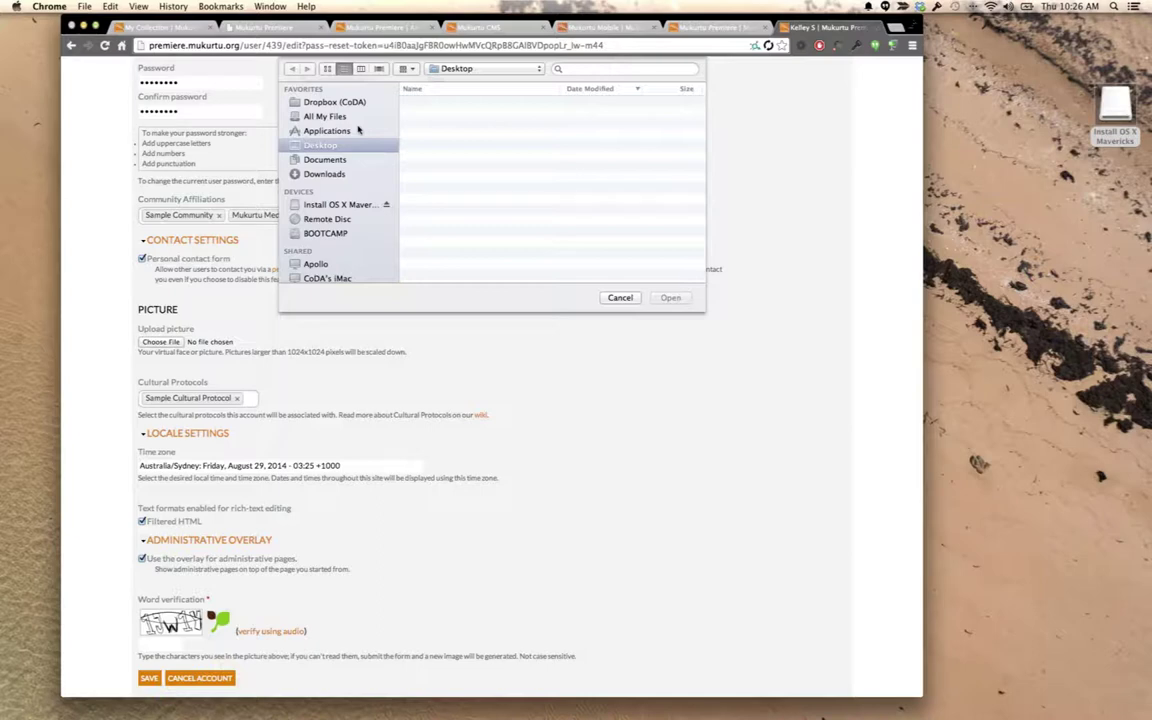
{"action": "left_click", "coordinate": [350, 205]}
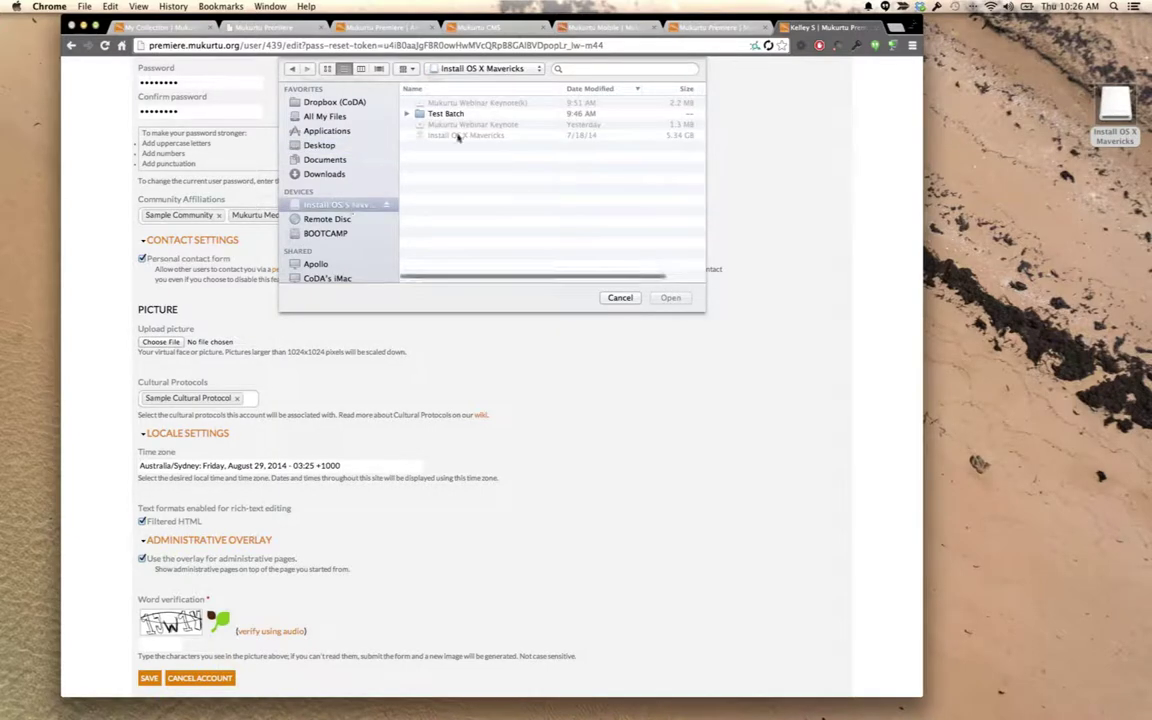
{"action": "left_click", "coordinate": [409, 113]}
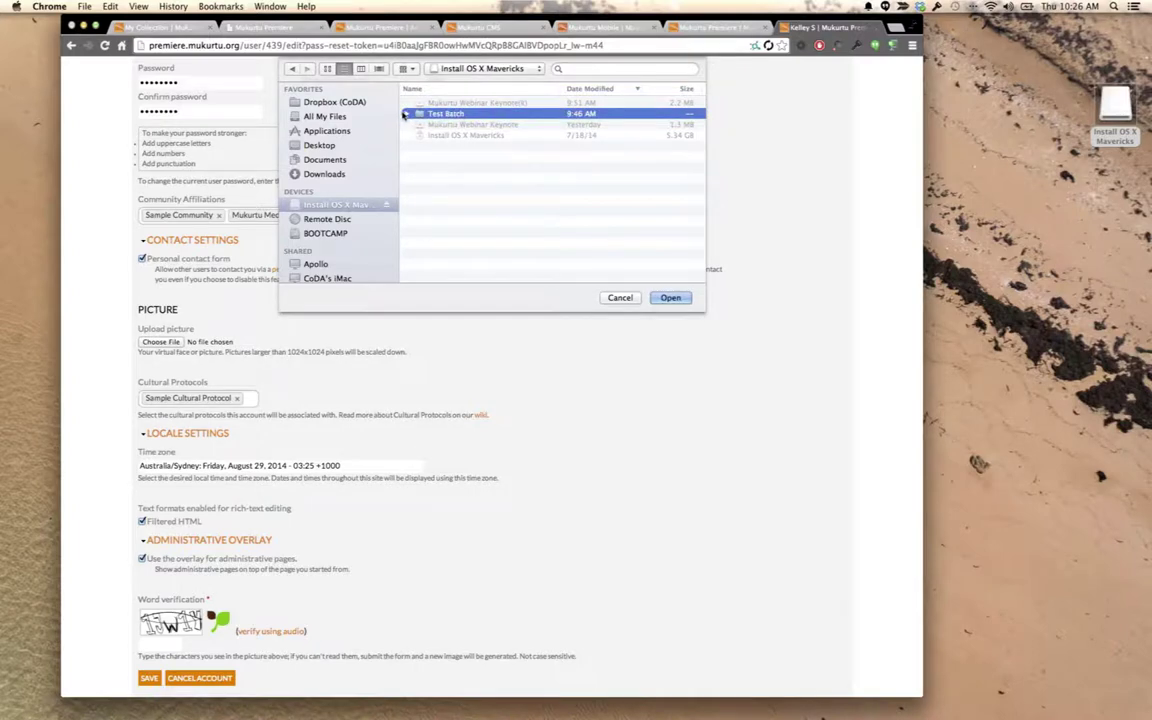
{"action": "left_click", "coordinate": [406, 114]}
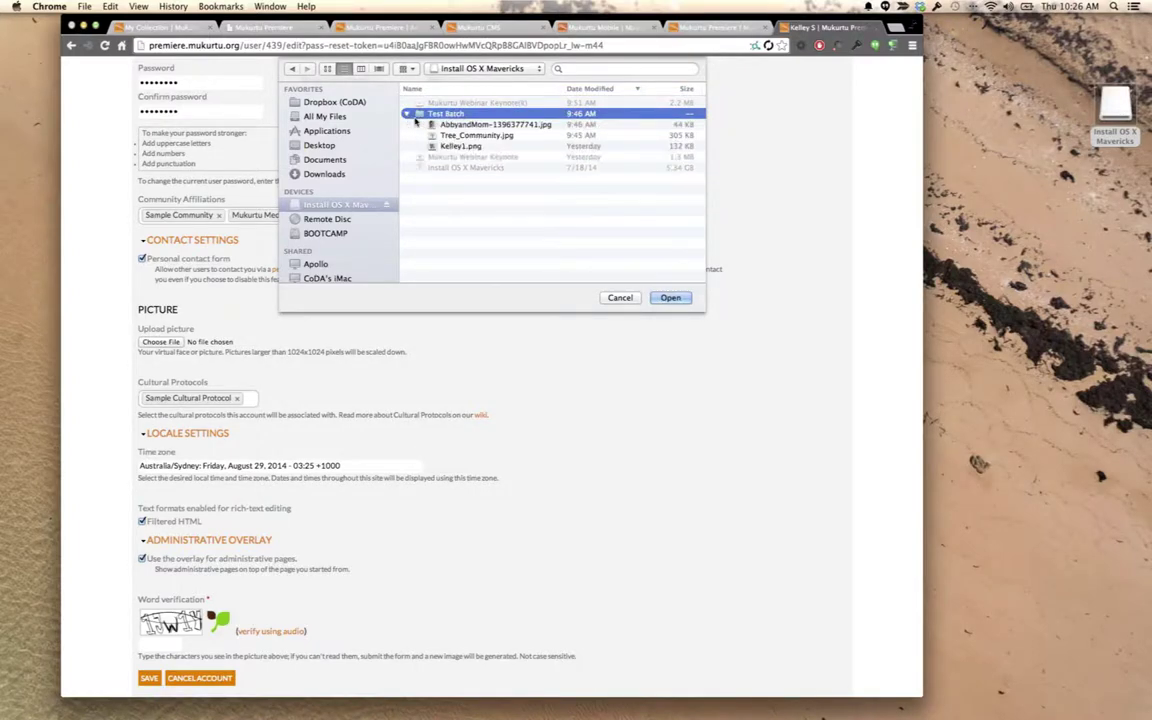
{"action": "double_click", "coordinate": [462, 146]}
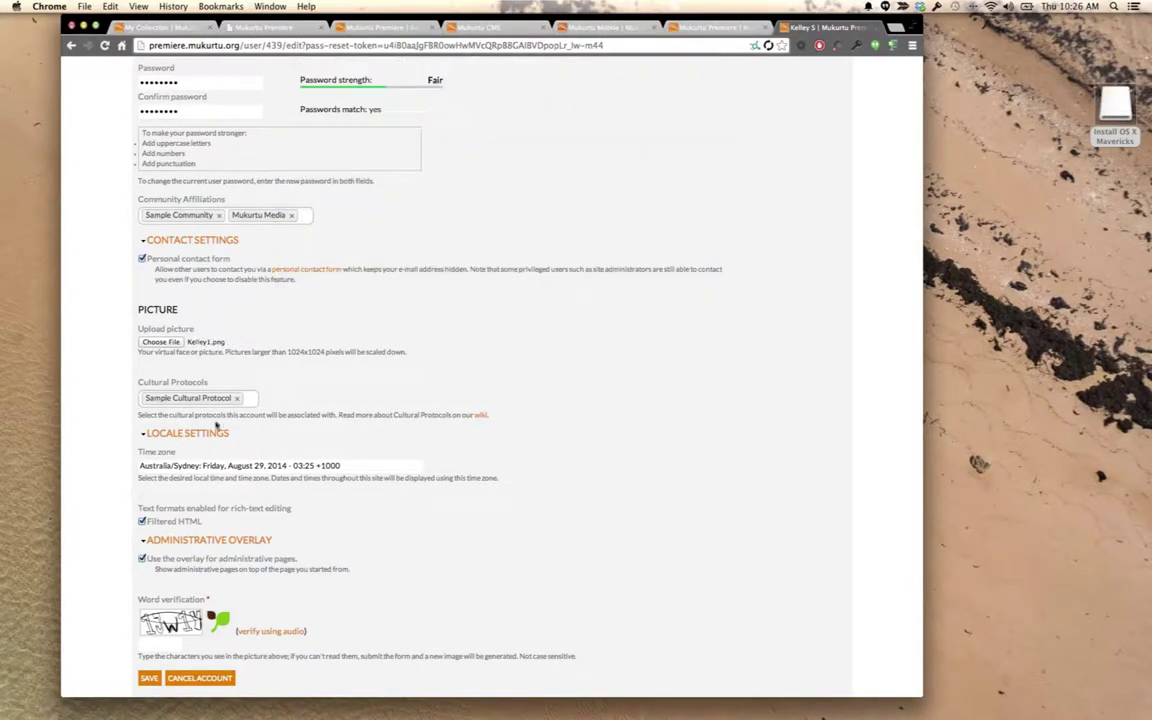
Set the time zone to America/Los Angeles and enter the word-verification characters.
{"action": "left_click", "coordinate": [232, 466]}
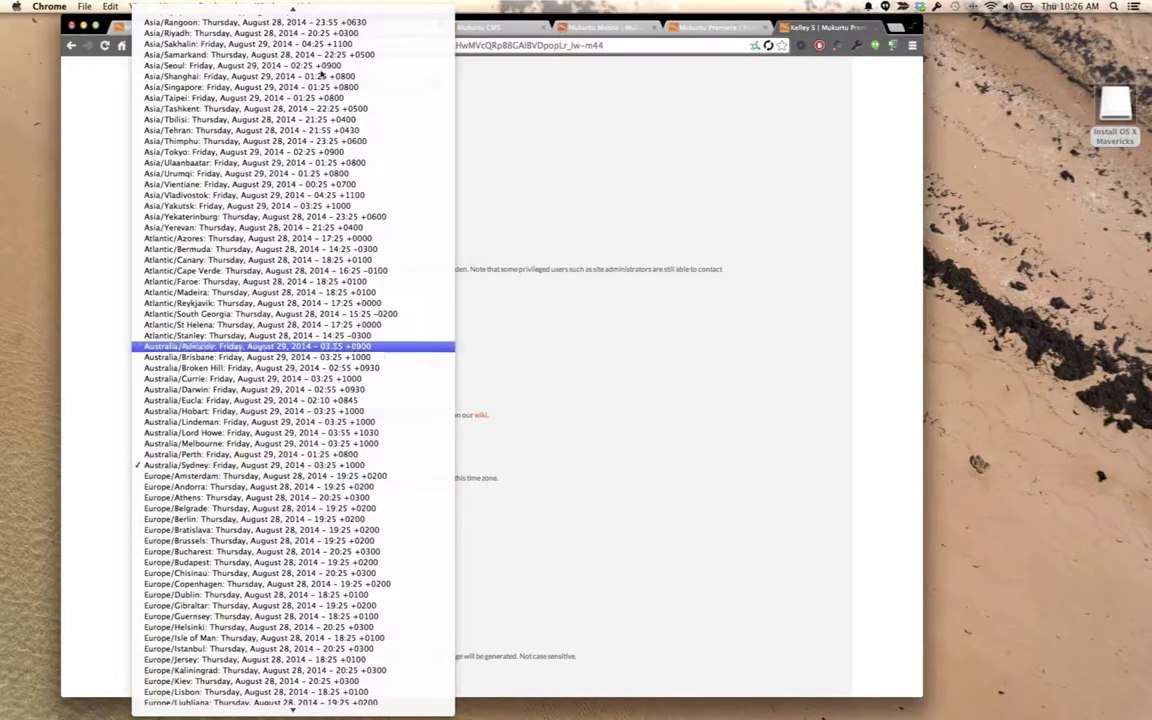
{"action": "scroll", "coordinate": [315, 85], "scroll_direction": "up", "scroll_amount": 20}
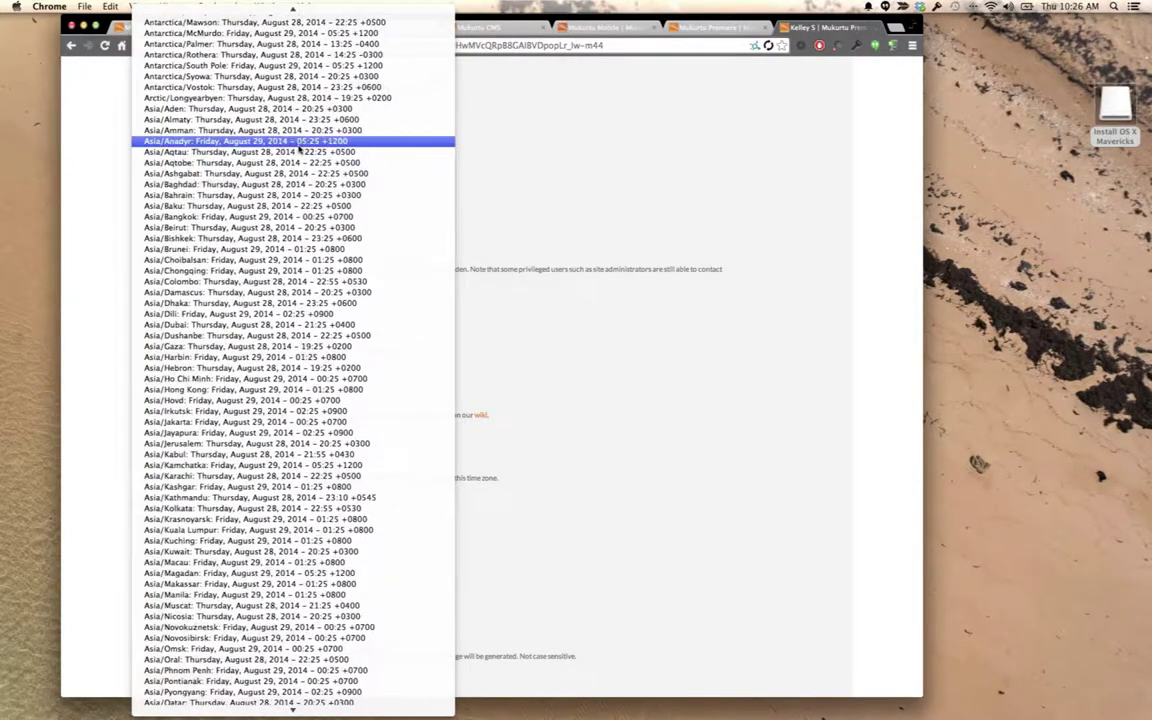
{"action": "scroll", "coordinate": [299, 148], "scroll_direction": "up", "scroll_amount": 2}
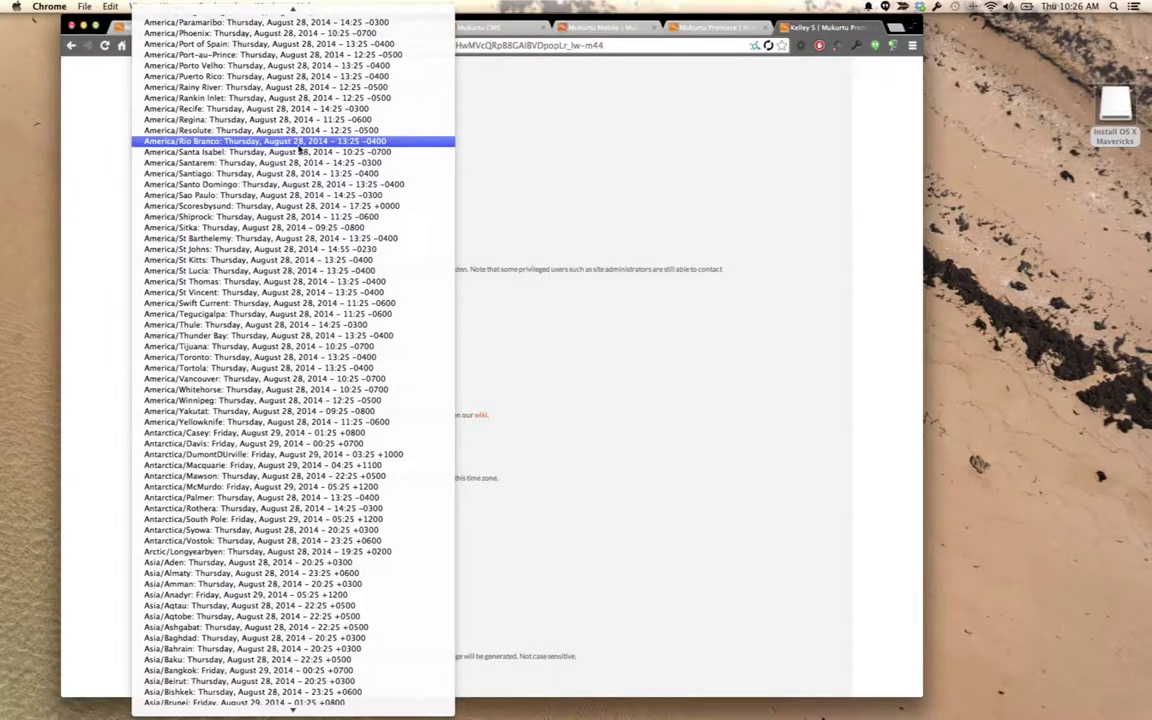
{"action": "scroll", "coordinate": [299, 148], "scroll_direction": "up", "scroll_amount": 10}
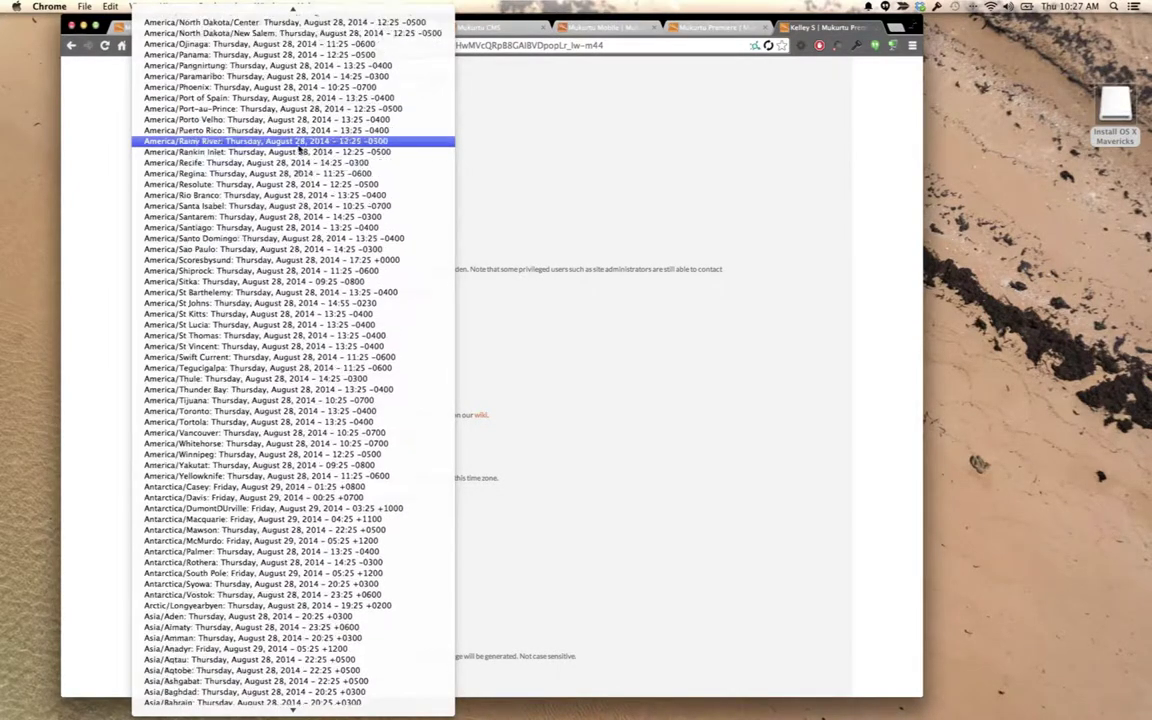
{"action": "scroll", "coordinate": [299, 148], "scroll_direction": "up", "scroll_amount": 6}
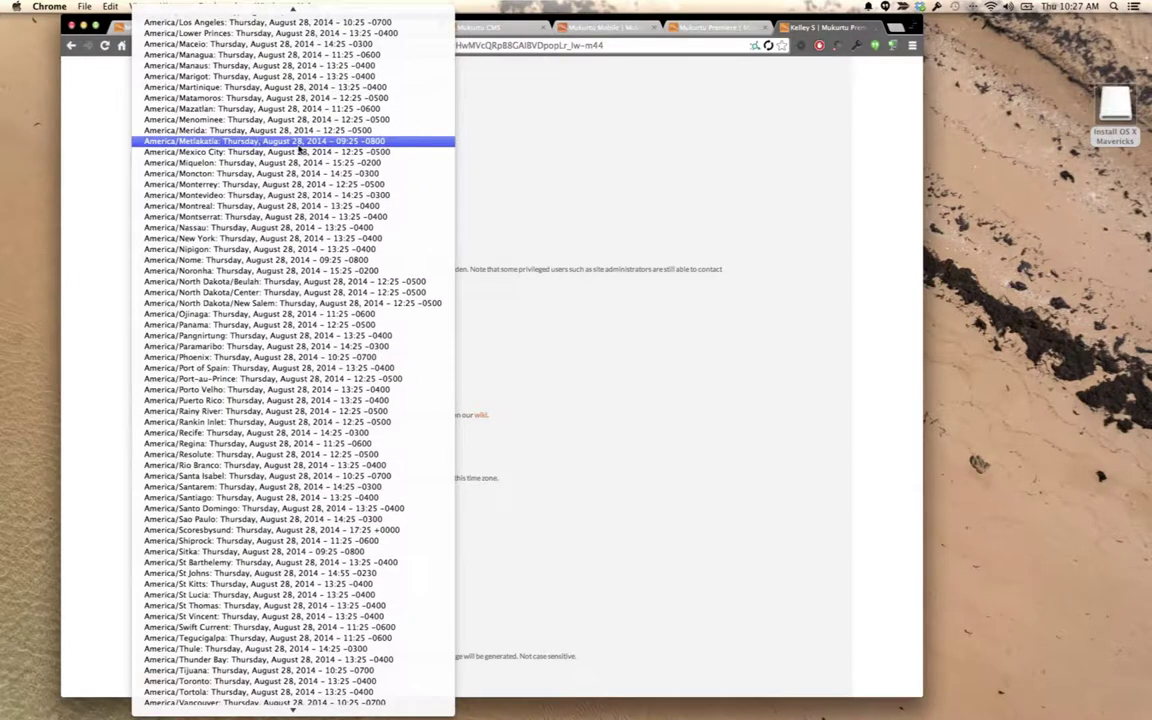
{"action": "left_click", "coordinate": [253, 200]}
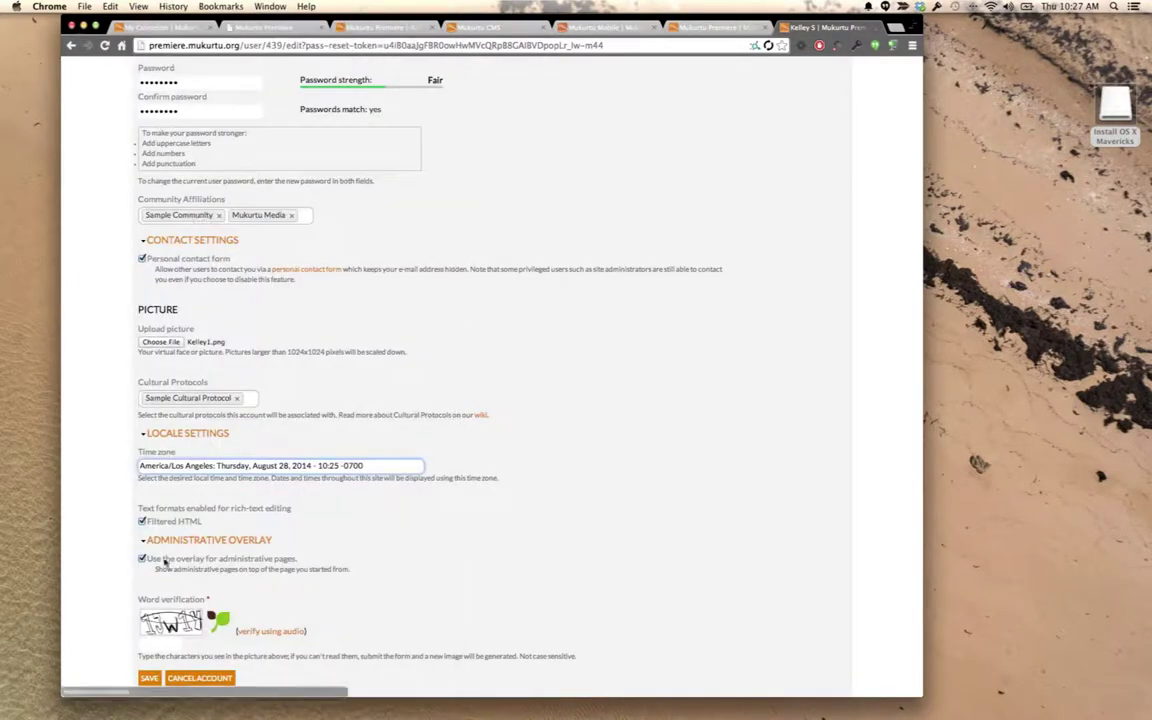
{"action": "scroll", "coordinate": [198, 586], "scroll_direction": "down", "scroll_amount": 2}
{"action": "left_click", "coordinate": [155, 595]}
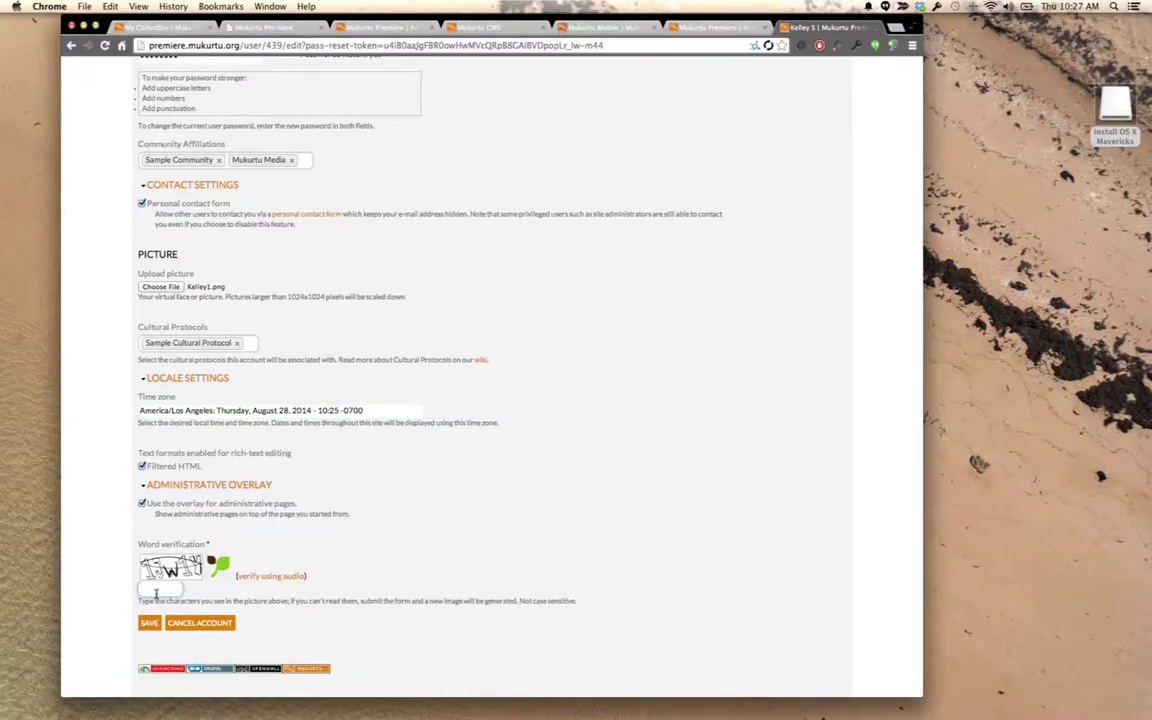
{"action": "type", "text": "tjw1y"}
Save the account changes, dismissing the password manager's save prompt.
{"action": "left_click", "coordinate": [152, 625]}
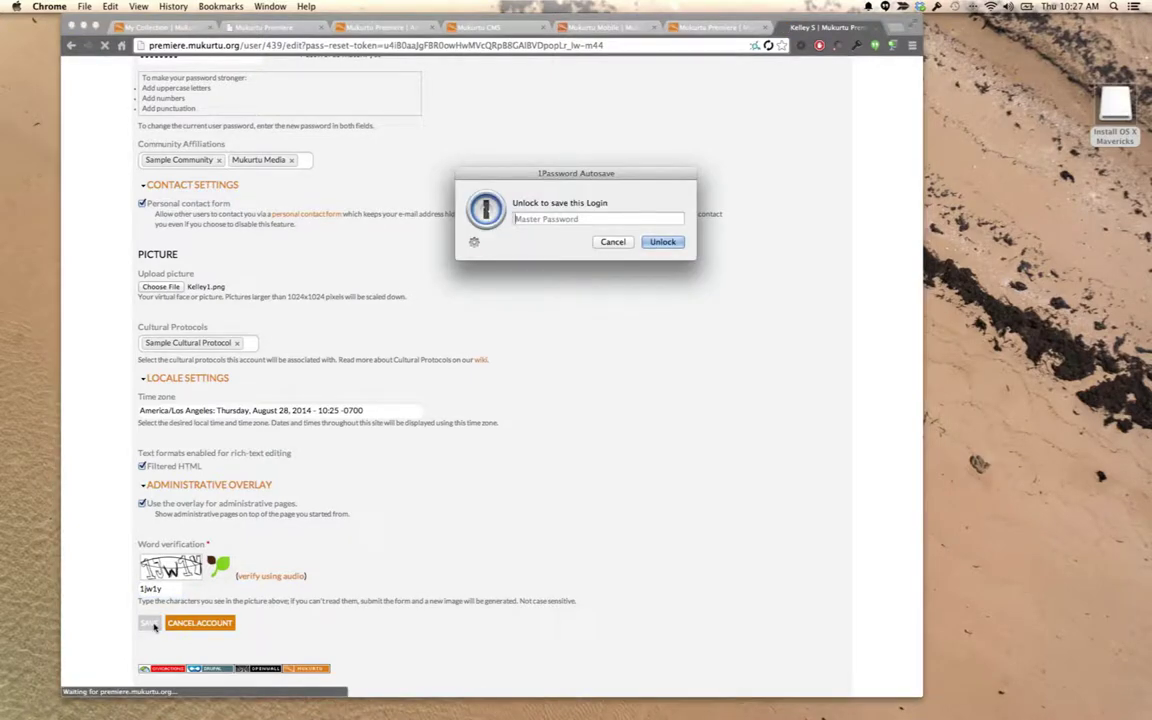
{"action": "left_click", "coordinate": [612, 242]}
{"action": "scroll", "coordinate": [451, 320], "scroll_direction": "down", "scroll_amount": 5}
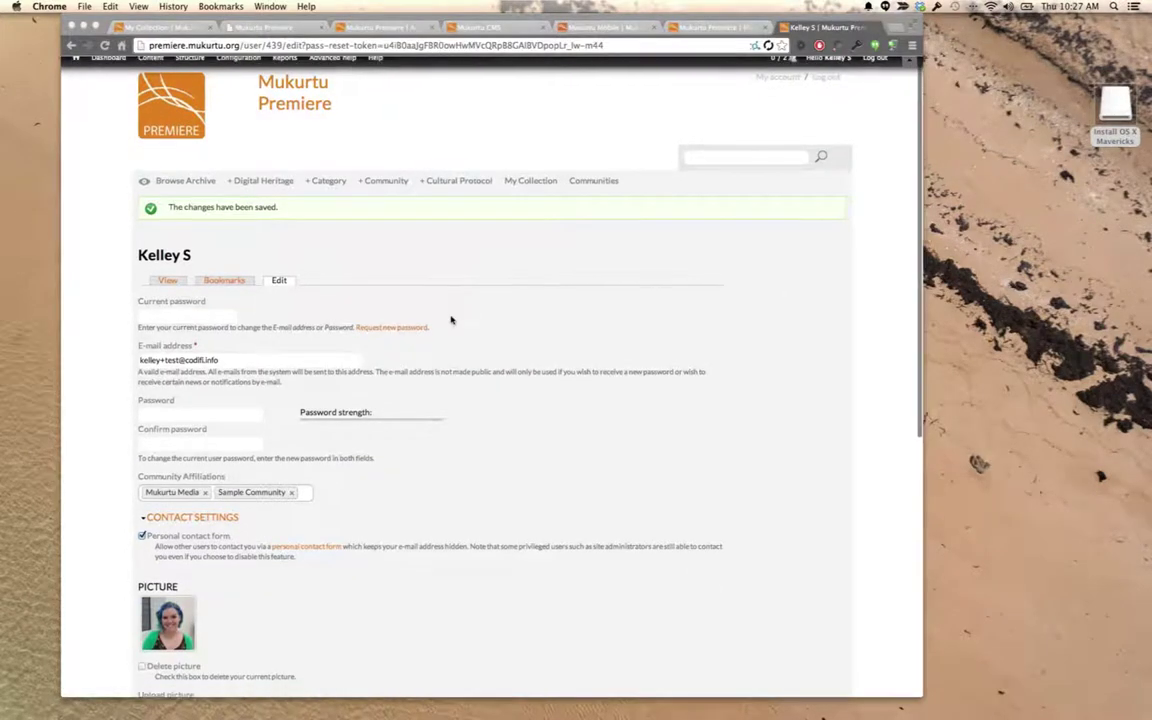
{"action": "scroll", "coordinate": [451, 320], "scroll_direction": "down", "scroll_amount": 6}
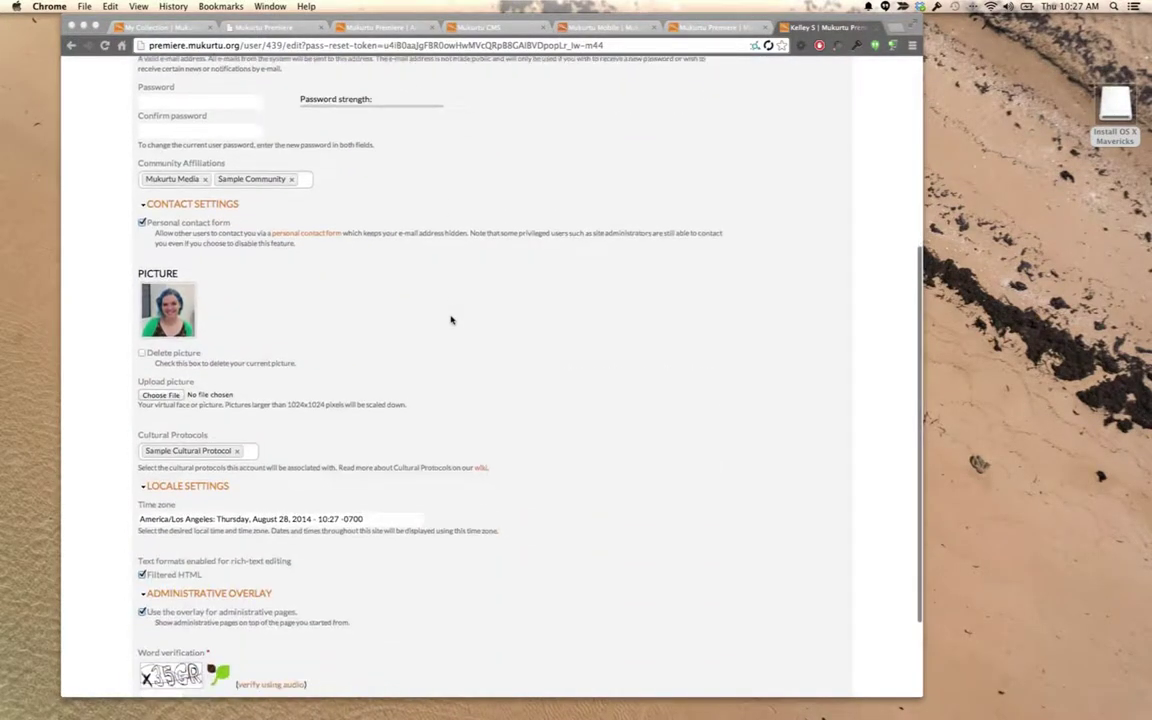
{"action": "scroll", "coordinate": [451, 320], "scroll_direction": "up", "scroll_amount": 1}
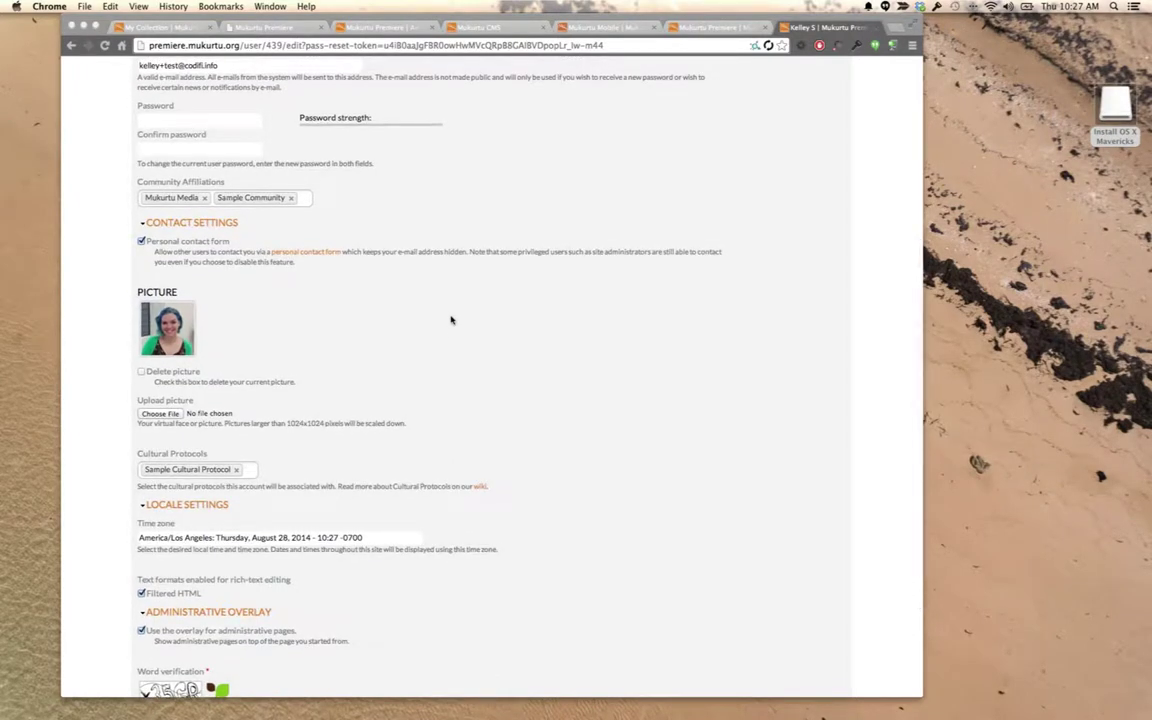
{"action": "scroll", "coordinate": [451, 320], "scroll_direction": "up", "scroll_amount": 10}
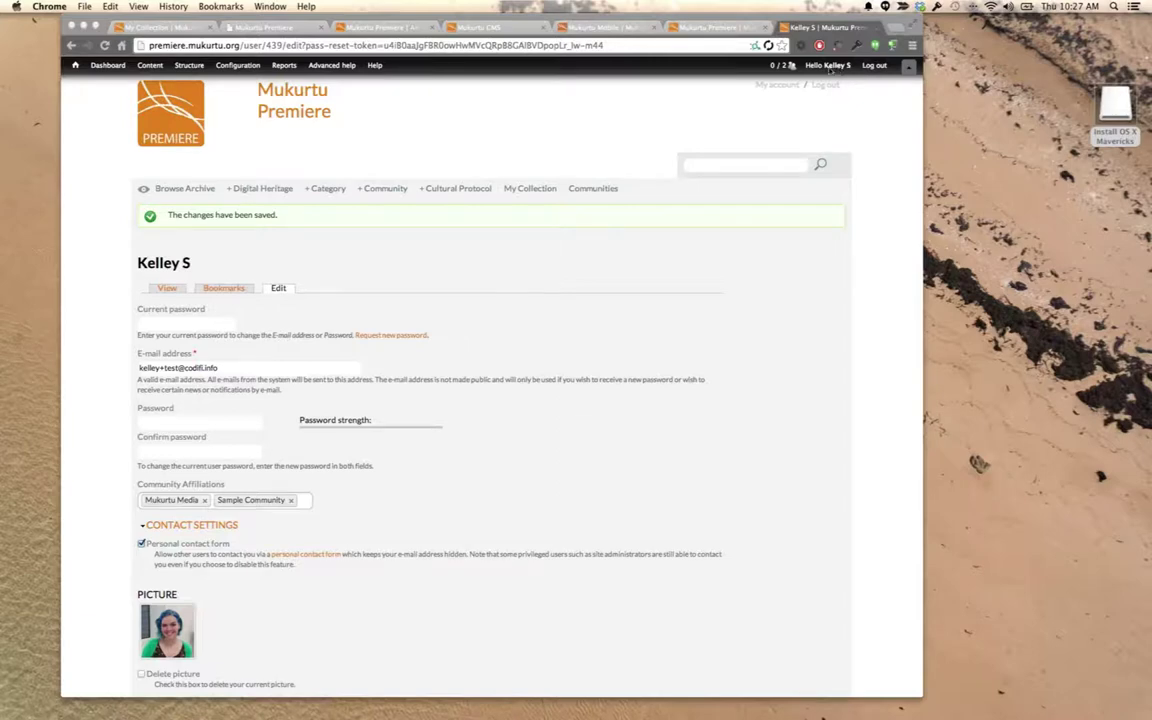
Go to the user's profile page, open its edit form, then close the edit overlay.
{"action": "left_click", "coordinate": [826, 65]}
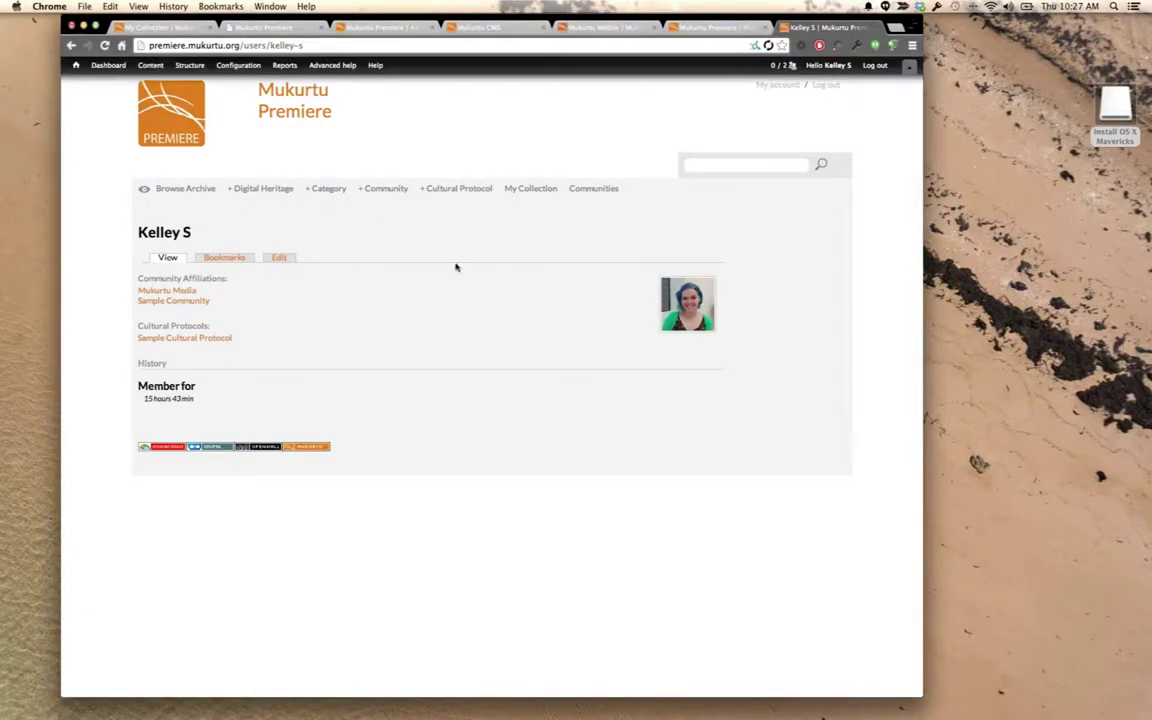
{"action": "left_click", "coordinate": [278, 258]}
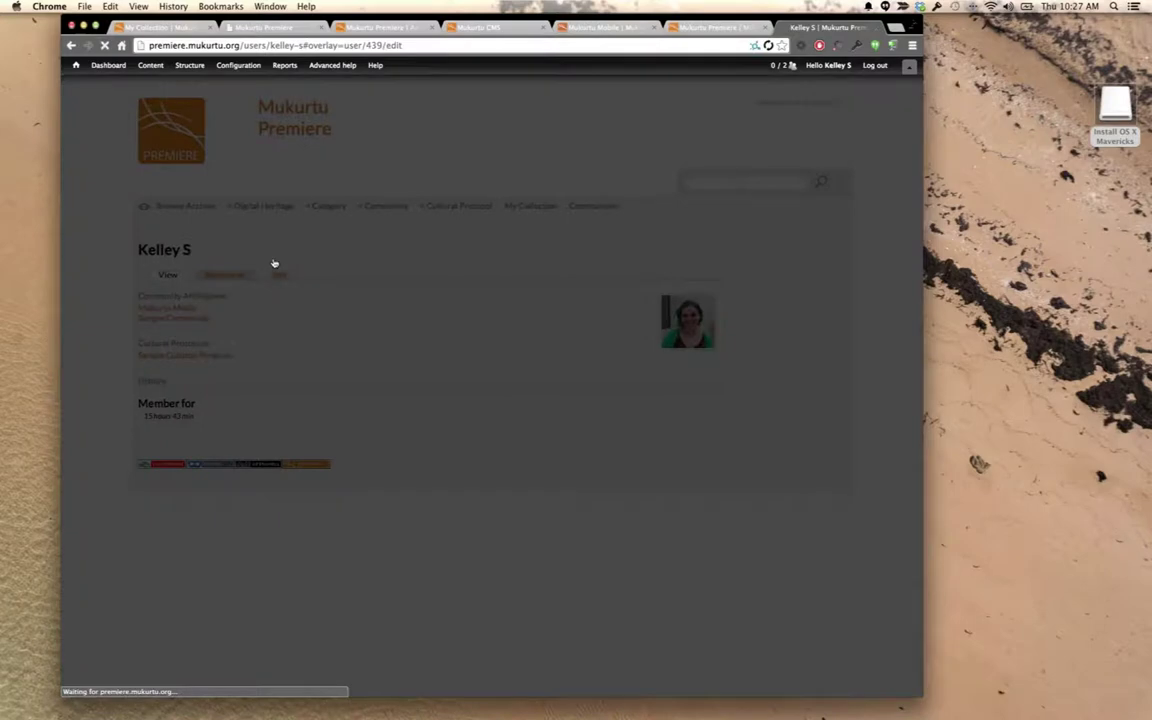
{"action": "scroll", "coordinate": [576, 392], "scroll_direction": "down", "scroll_amount": 10}
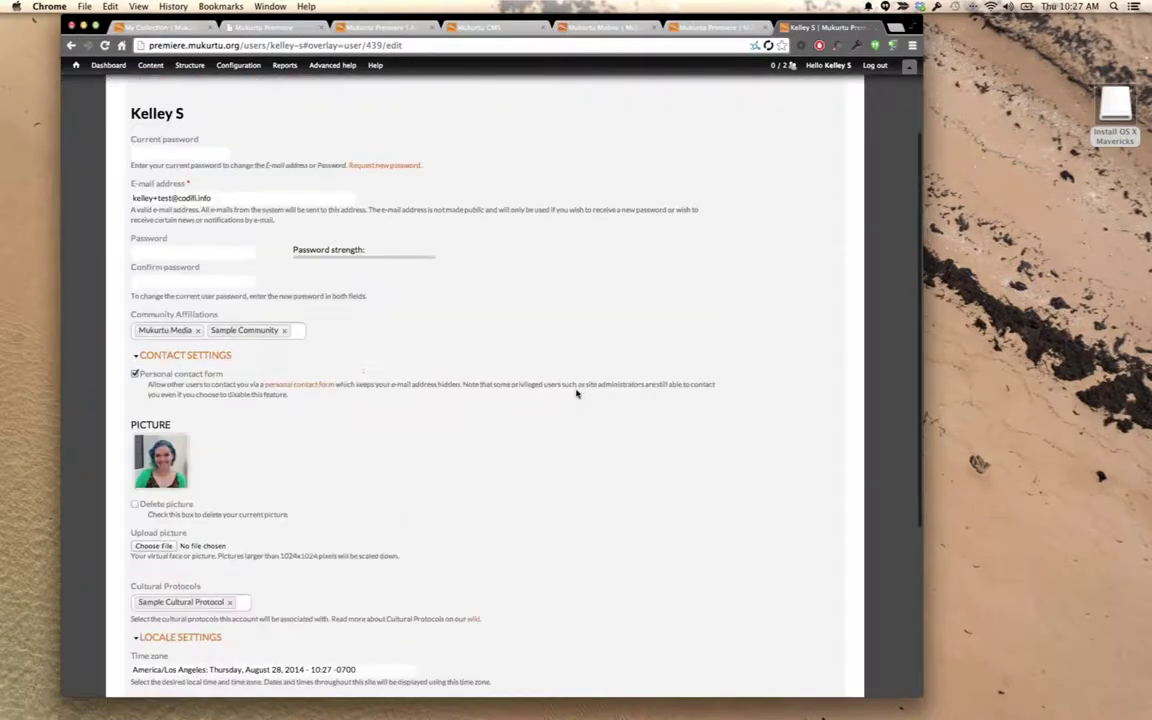
{"action": "scroll", "coordinate": [576, 392], "scroll_direction": "up", "scroll_amount": 10}
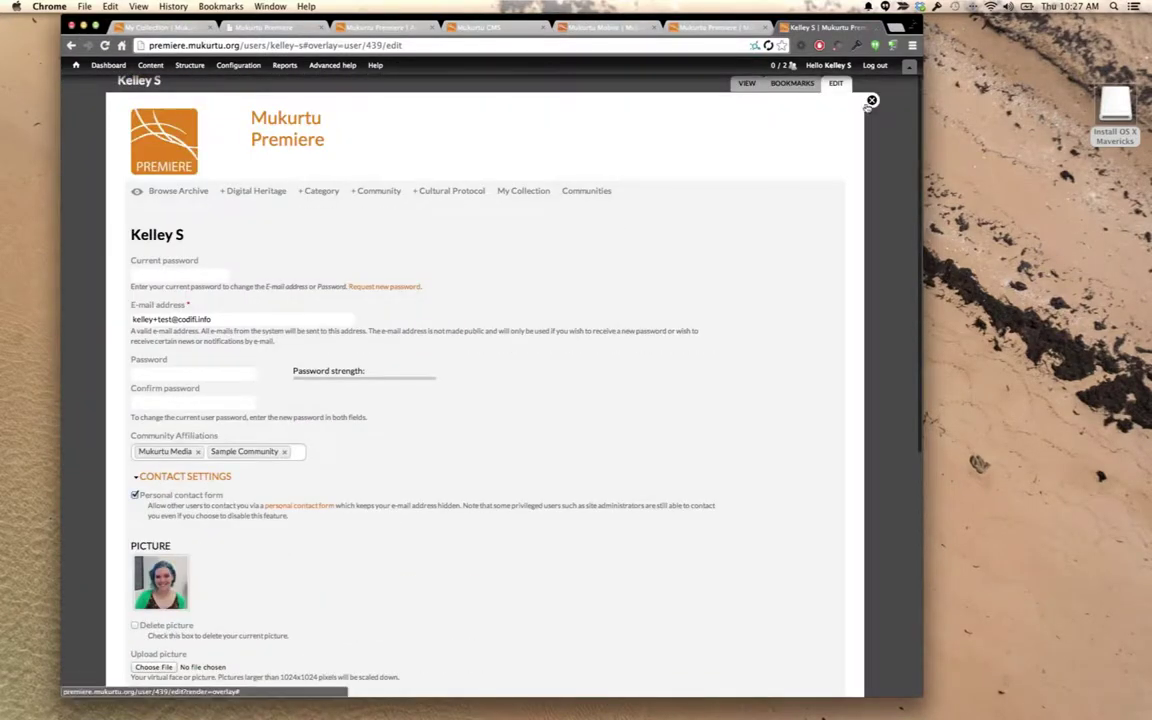
{"action": "left_click", "coordinate": [872, 101]}
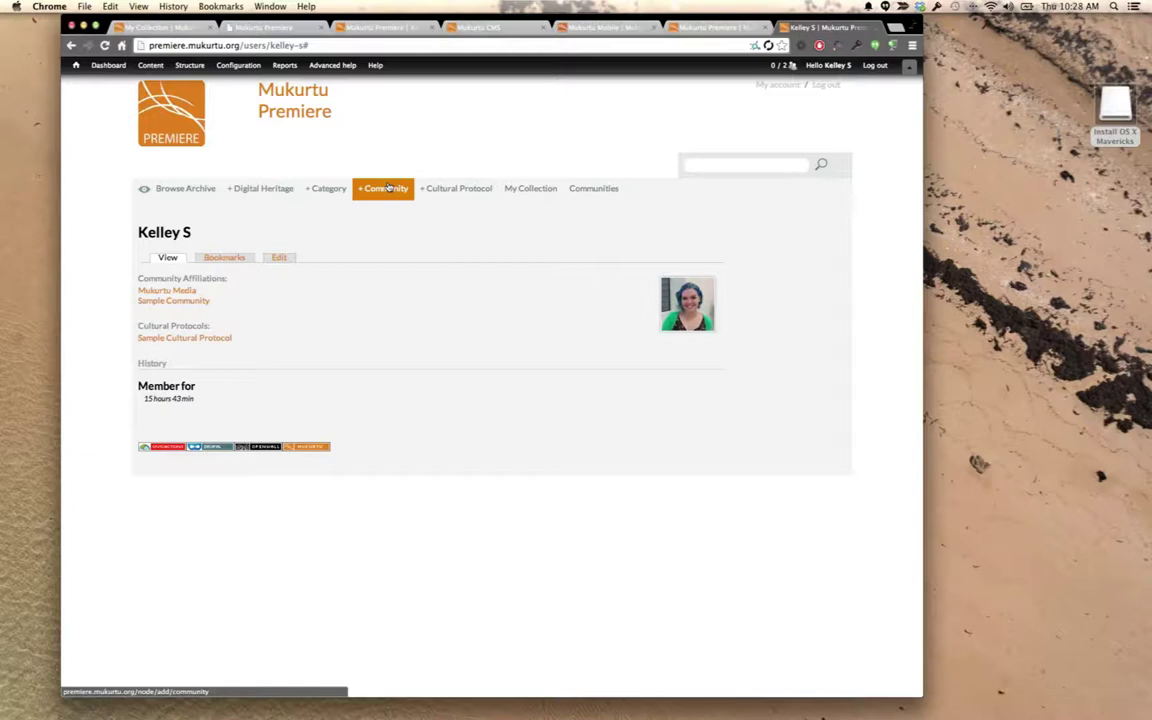
Create a community named 'Kelleys Family' with Community sharing protocol and open the group image media browser.
{"action": "left_click", "coordinate": [388, 188]}
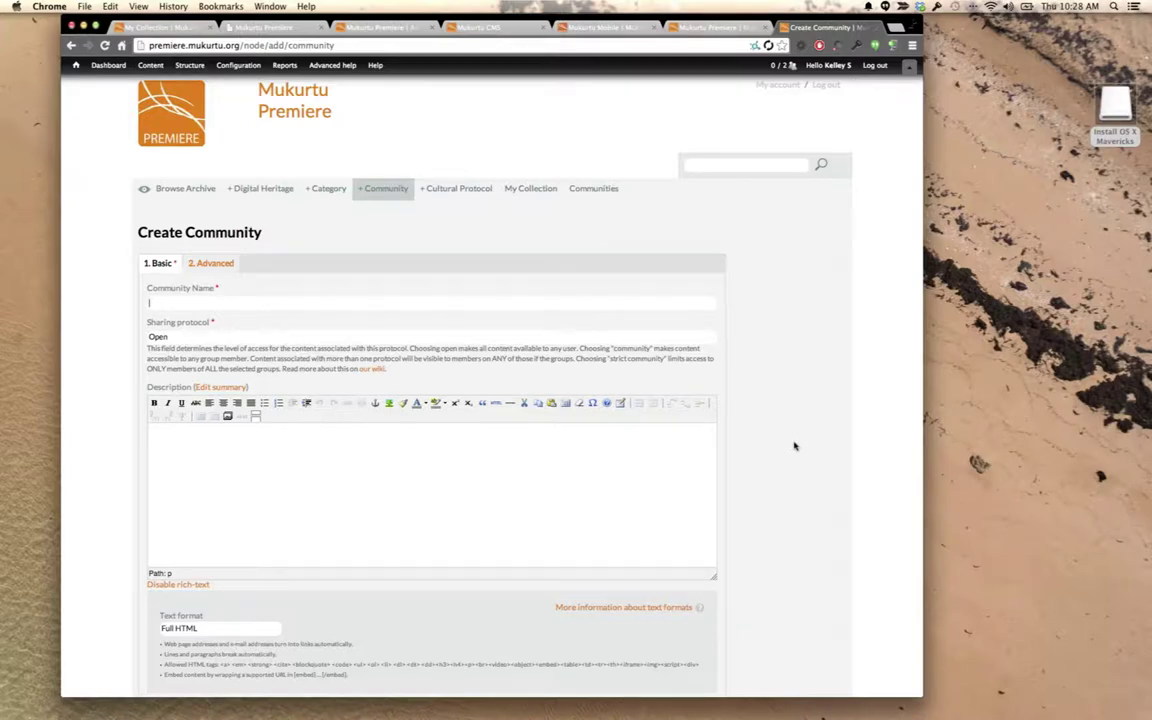
{"action": "type", "text": "Kelleys Family"}
{"action": "left_click", "coordinate": [612, 336]}
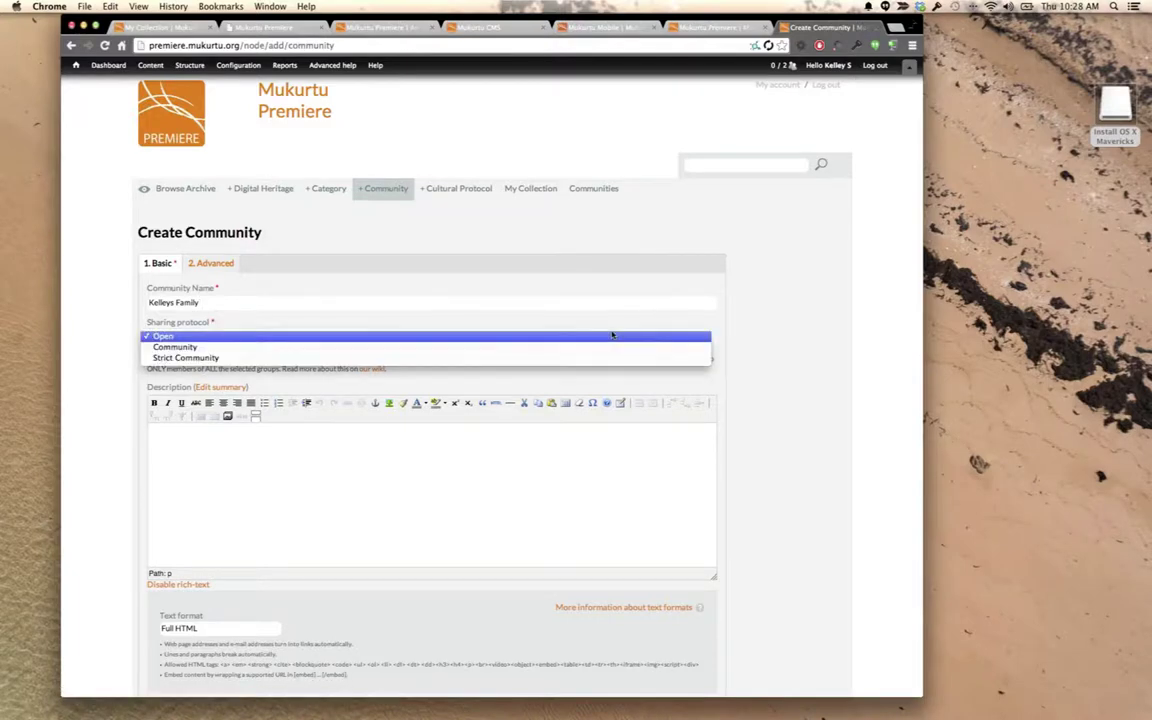
{"action": "left_click", "coordinate": [658, 322]}
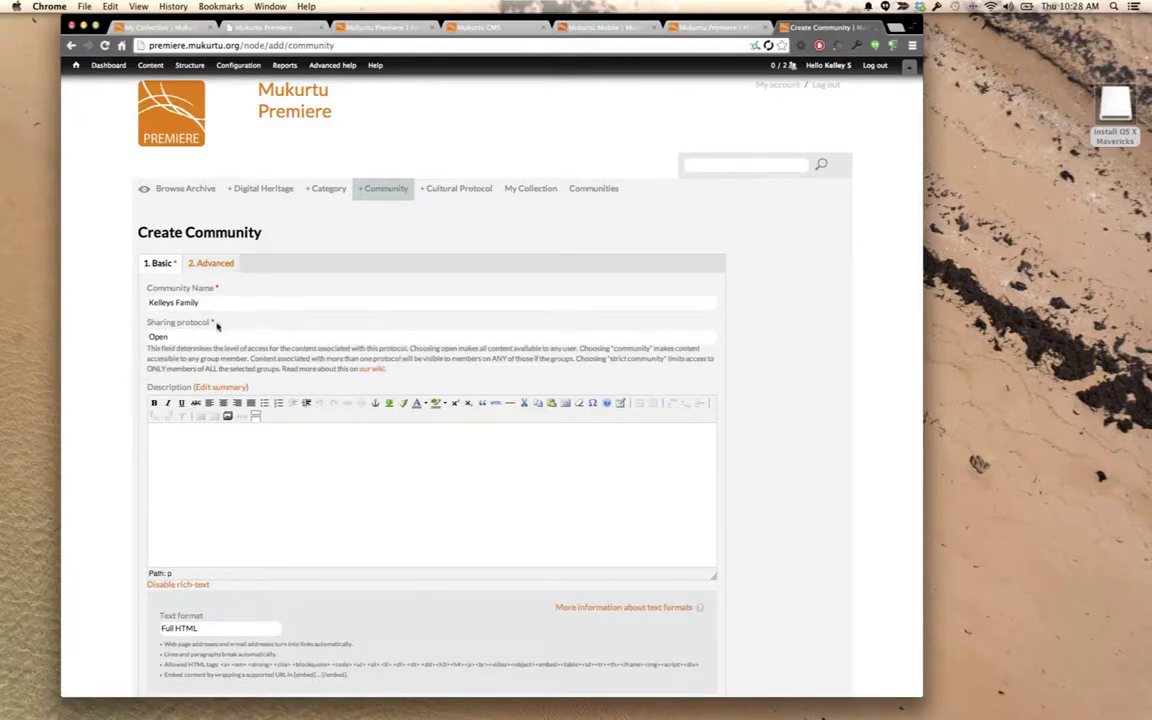
{"action": "left_click", "coordinate": [210, 336]}
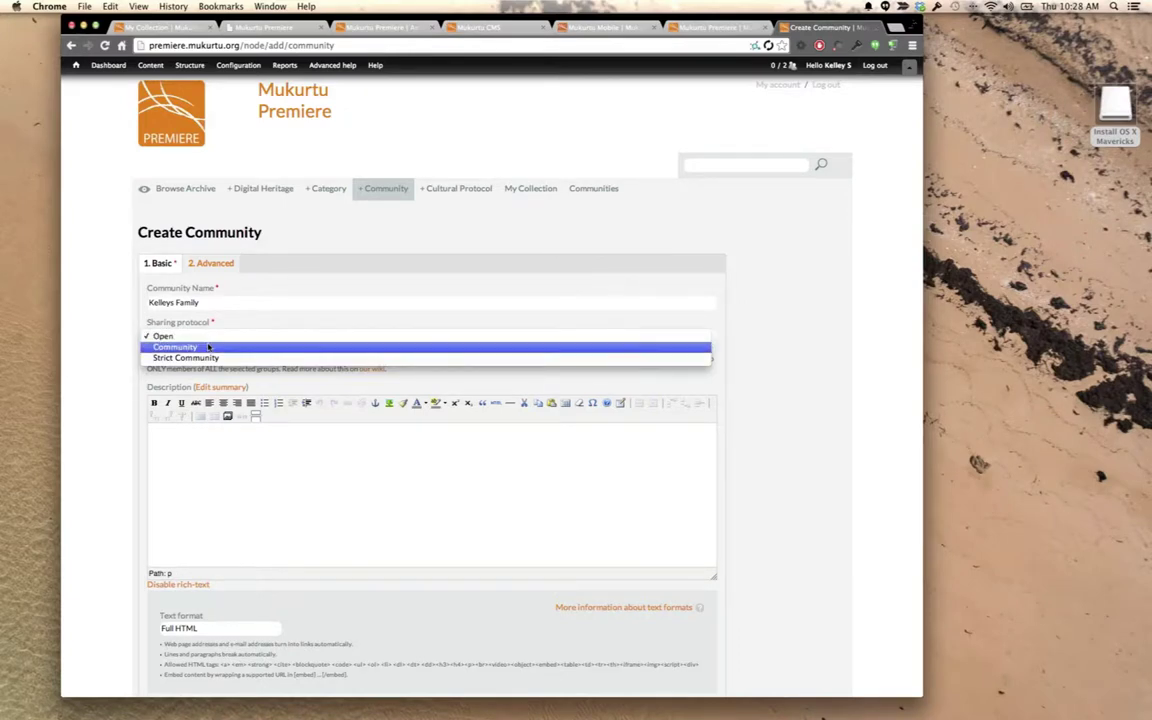
{"action": "left_click", "coordinate": [208, 347]}
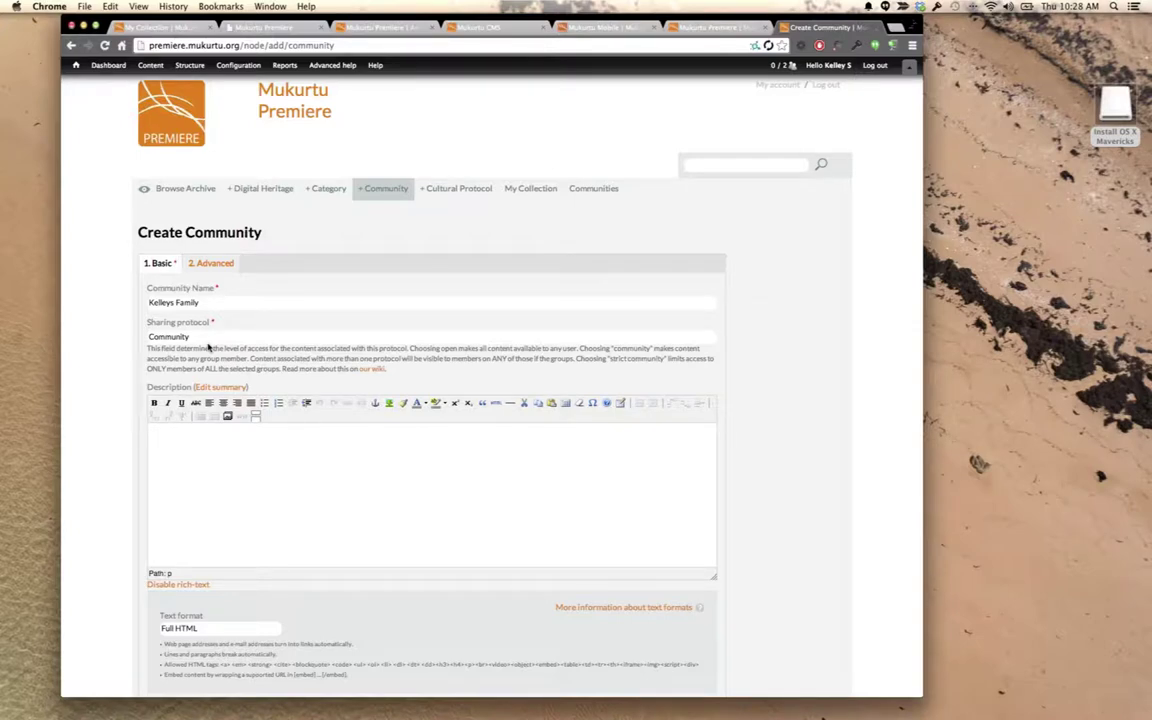
{"action": "scroll", "coordinate": [388, 527], "scroll_direction": "down", "scroll_amount": 5}
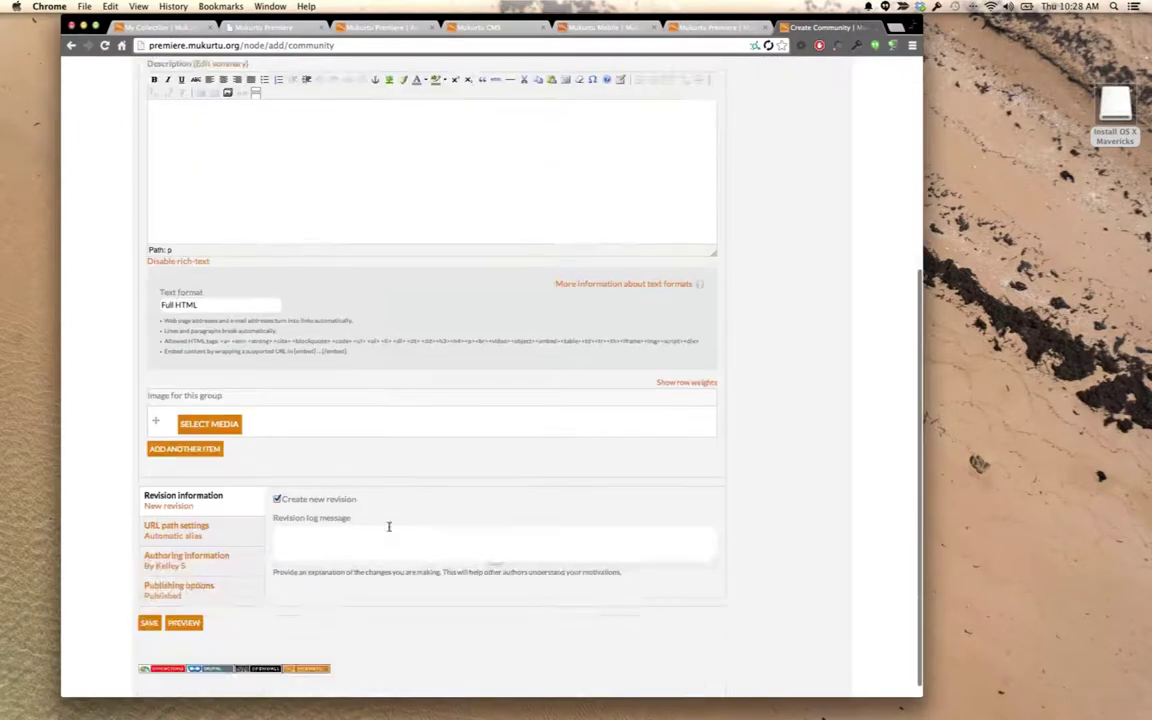
{"action": "left_click", "coordinate": [222, 424]}
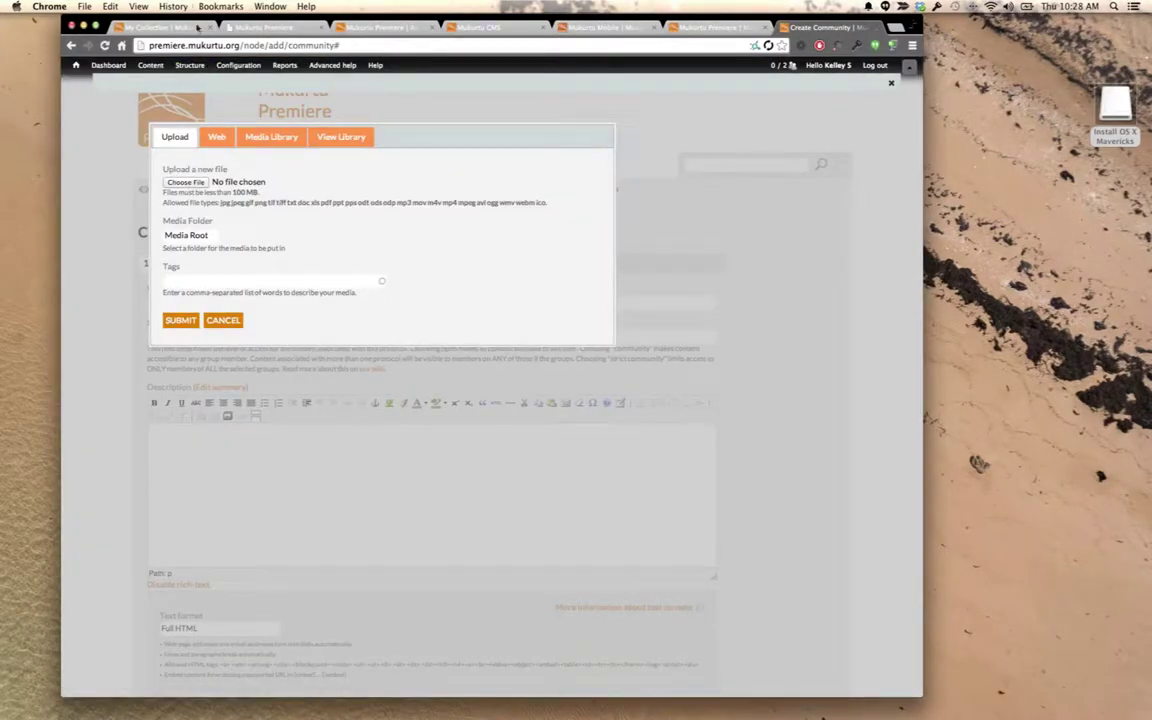
Upload Tree_Community.jpg as the group image and save the Kelleys Family community.
{"action": "left_click", "coordinate": [185, 183]}
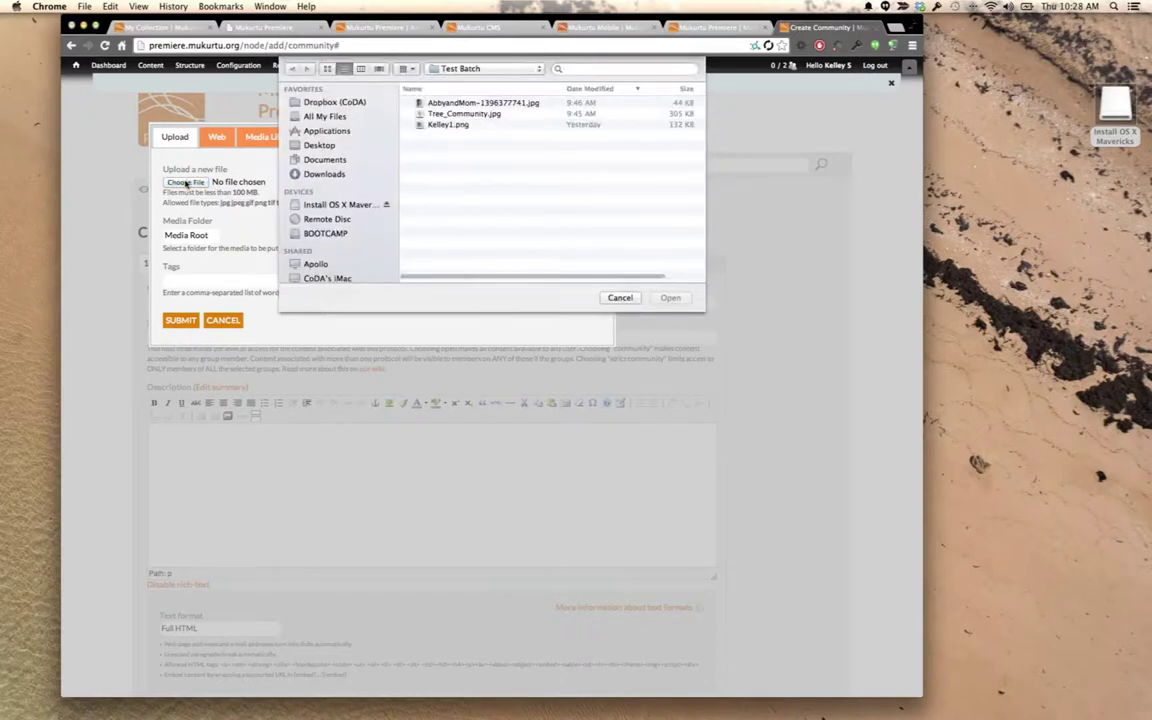
{"action": "left_click", "coordinate": [466, 114]}
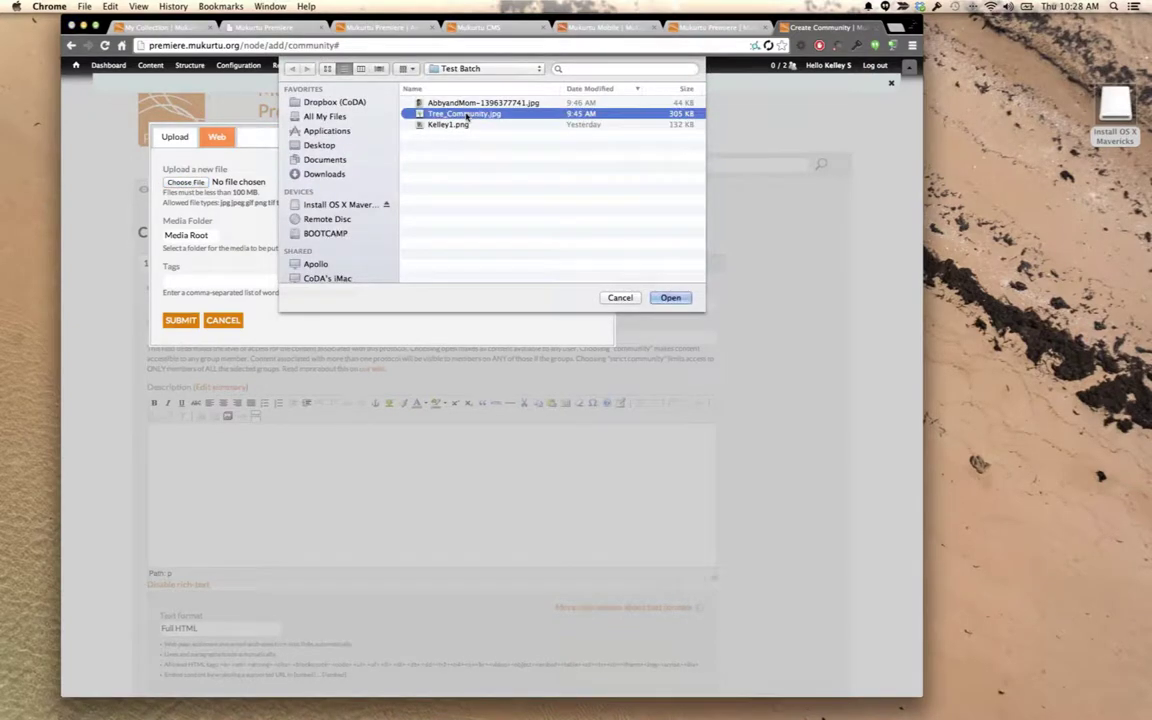
{"action": "left_click", "coordinate": [672, 298]}
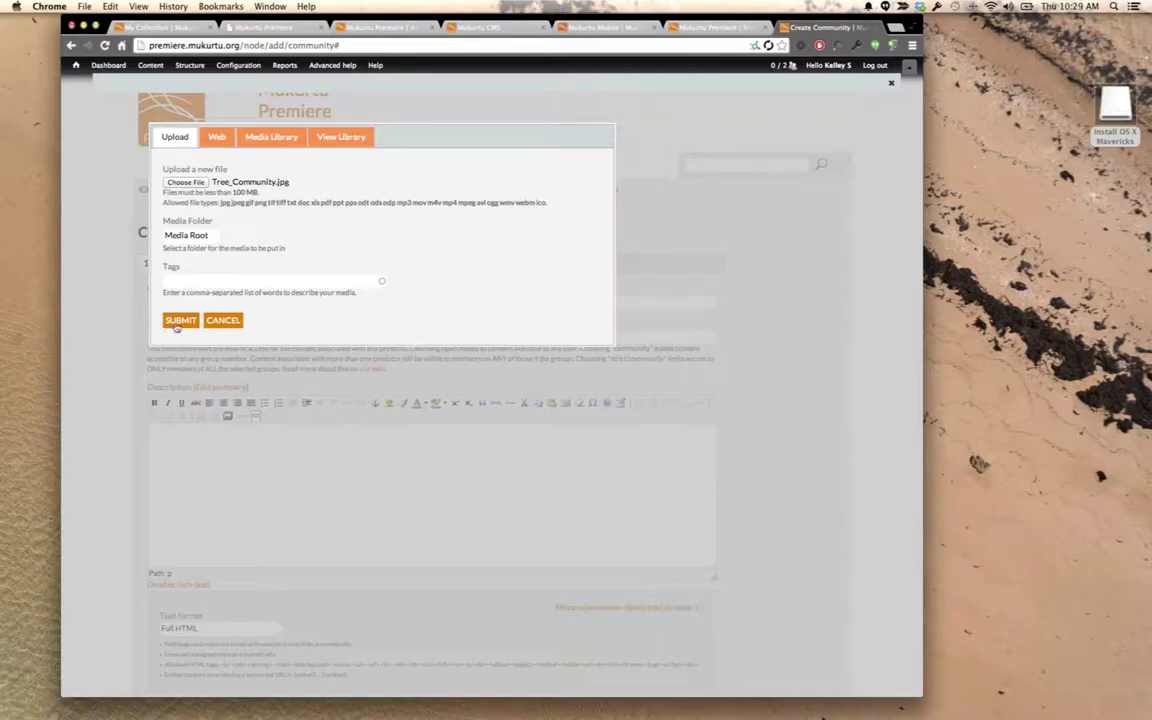
{"action": "left_click", "coordinate": [178, 322]}
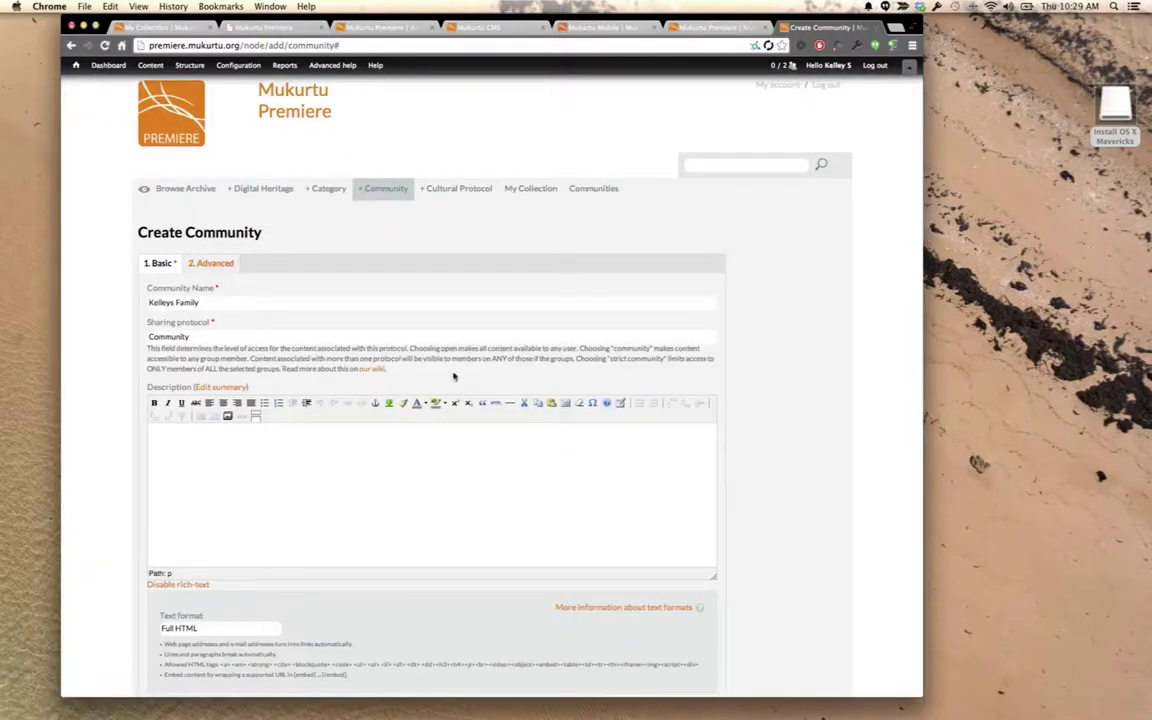
{"action": "scroll", "coordinate": [760, 463], "scroll_direction": "down", "scroll_amount": 2}
{"action": "scroll", "coordinate": [760, 463], "scroll_direction": "down", "scroll_amount": 5}
{"action": "left_click", "coordinate": [145, 624]}
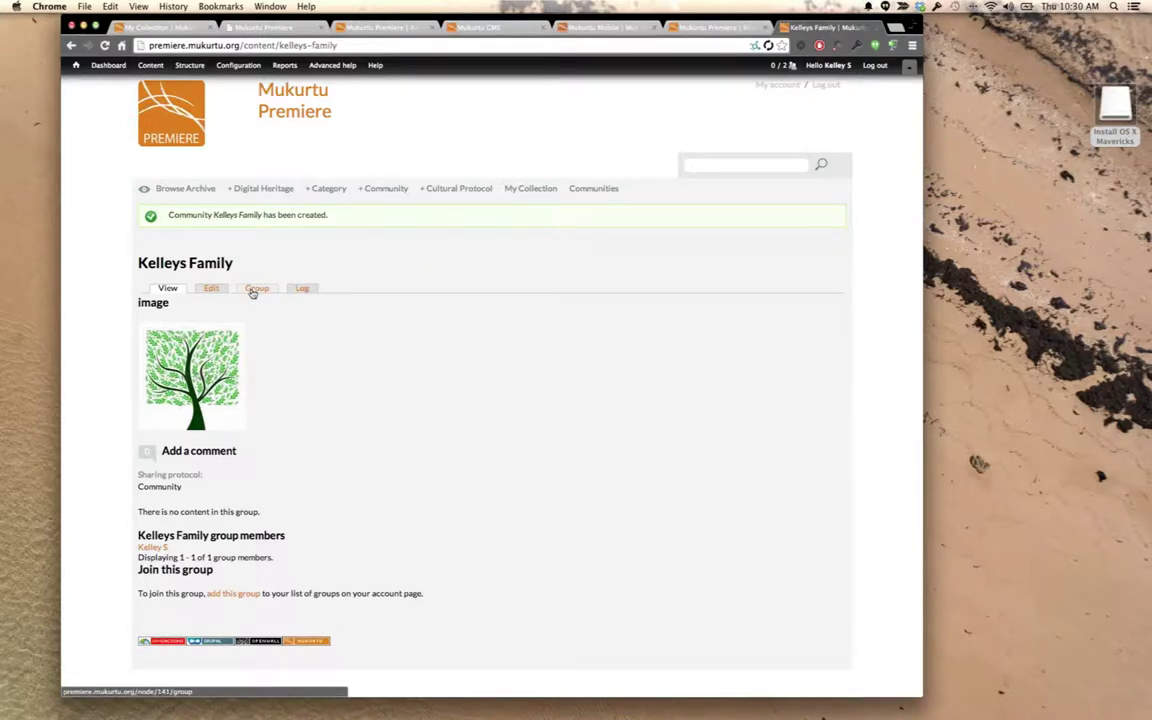
Add the matching user as a Kelleys Family group member, then start a new Digital Heritage item.
{"action": "left_click", "coordinate": [255, 289]}
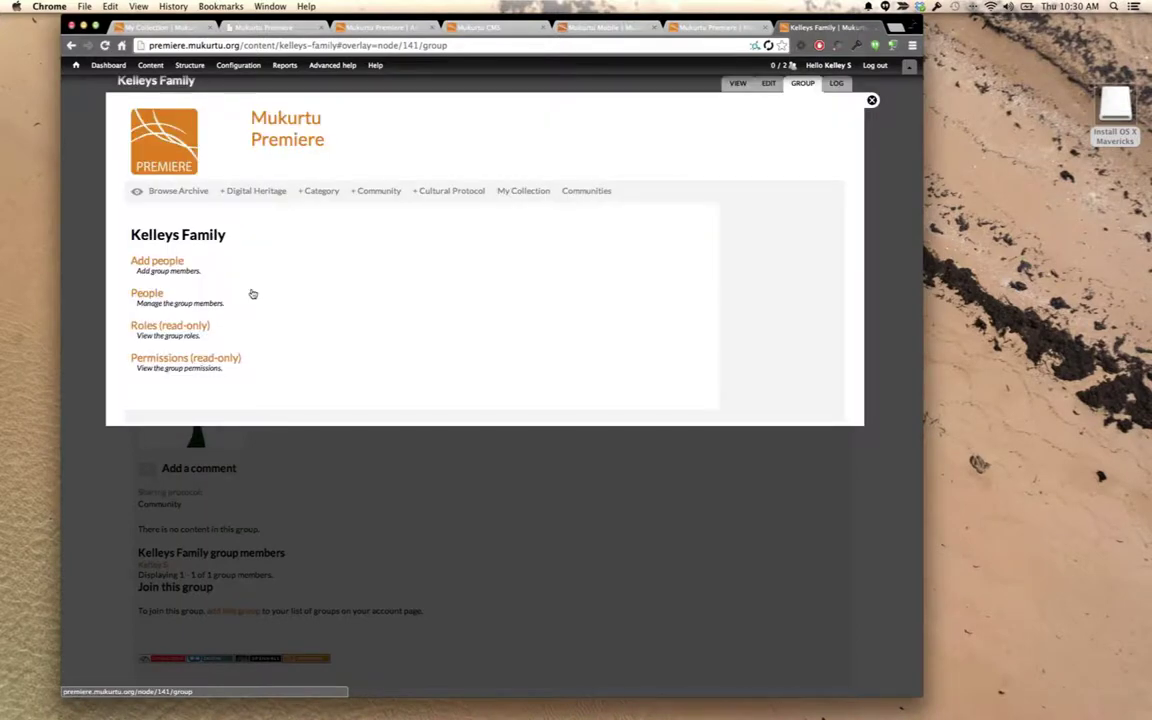
{"action": "left_click", "coordinate": [160, 262]}
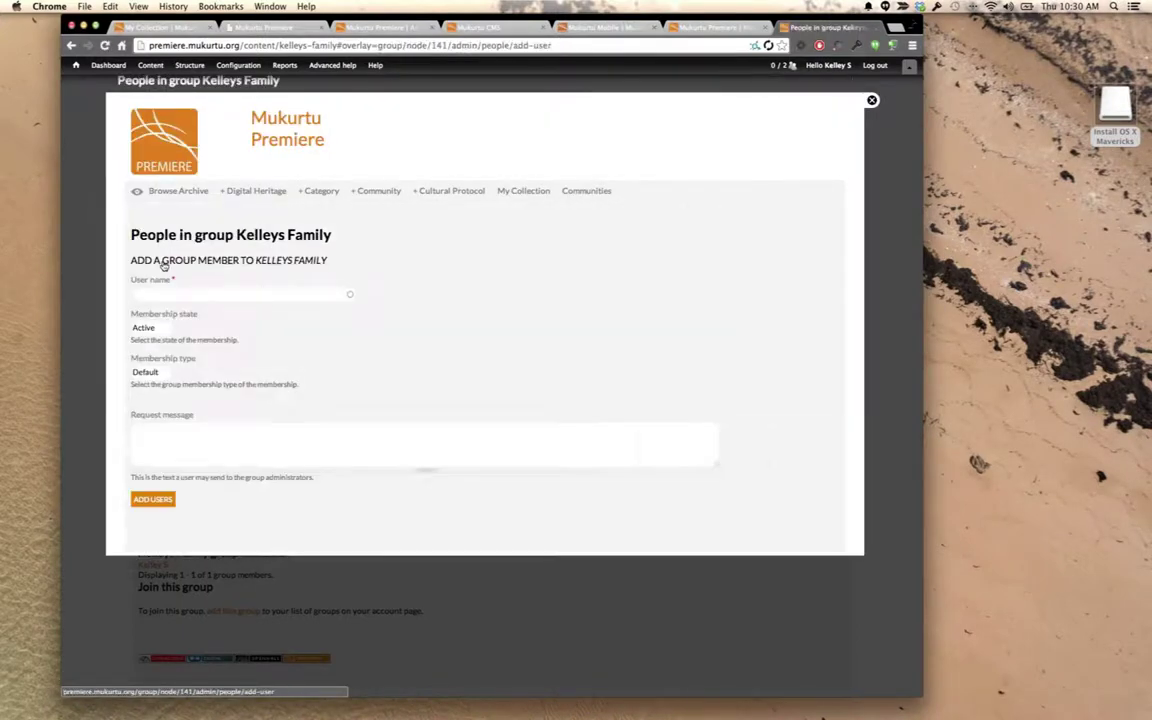
{"action": "left_click", "coordinate": [209, 294]}
{"action": "type", "text": "kel"}
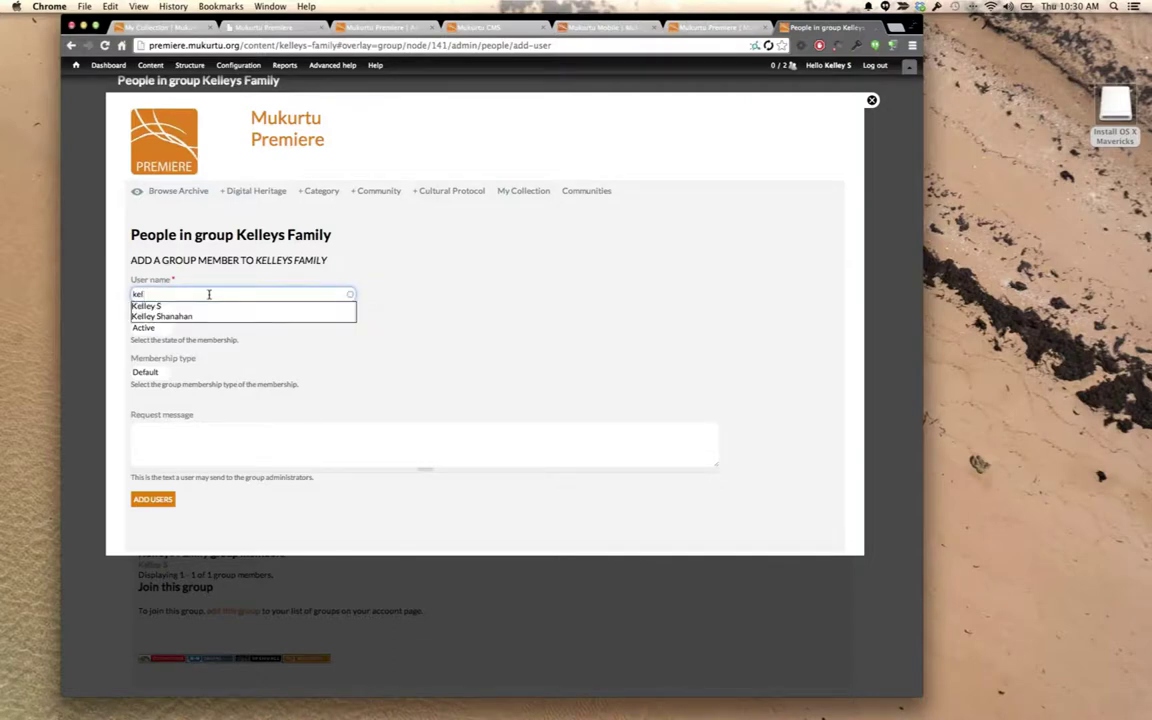
{"action": "left_click", "coordinate": [192, 316]}
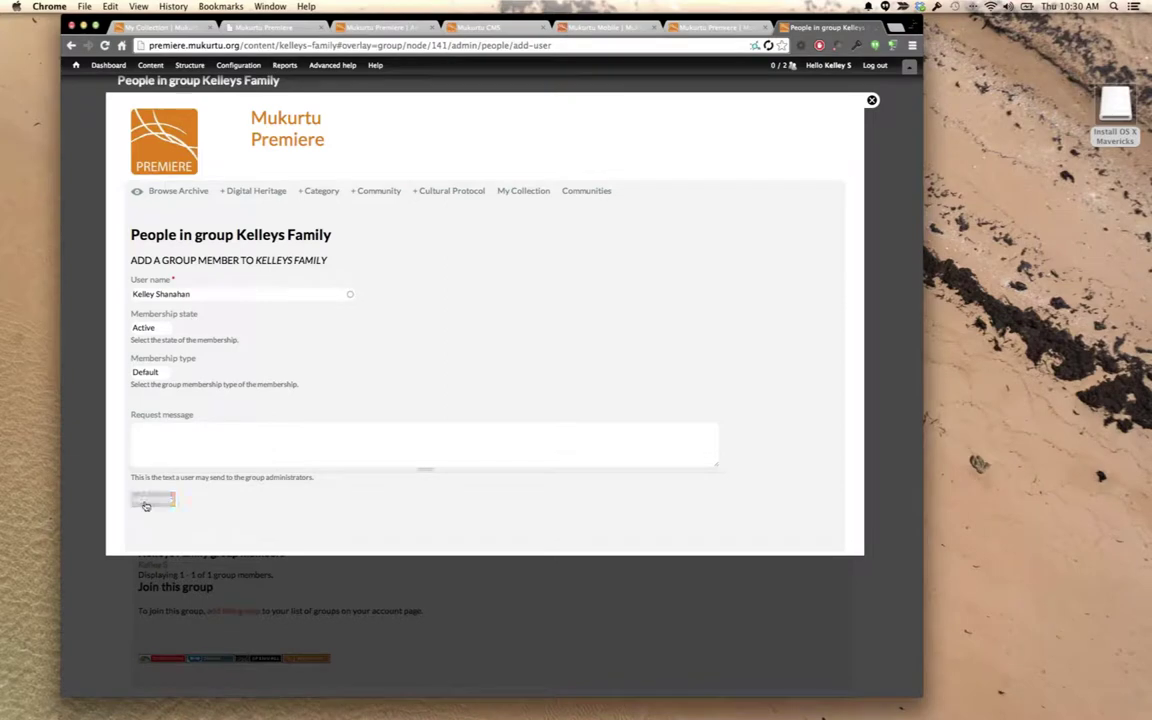
{"action": "left_click", "coordinate": [146, 499]}
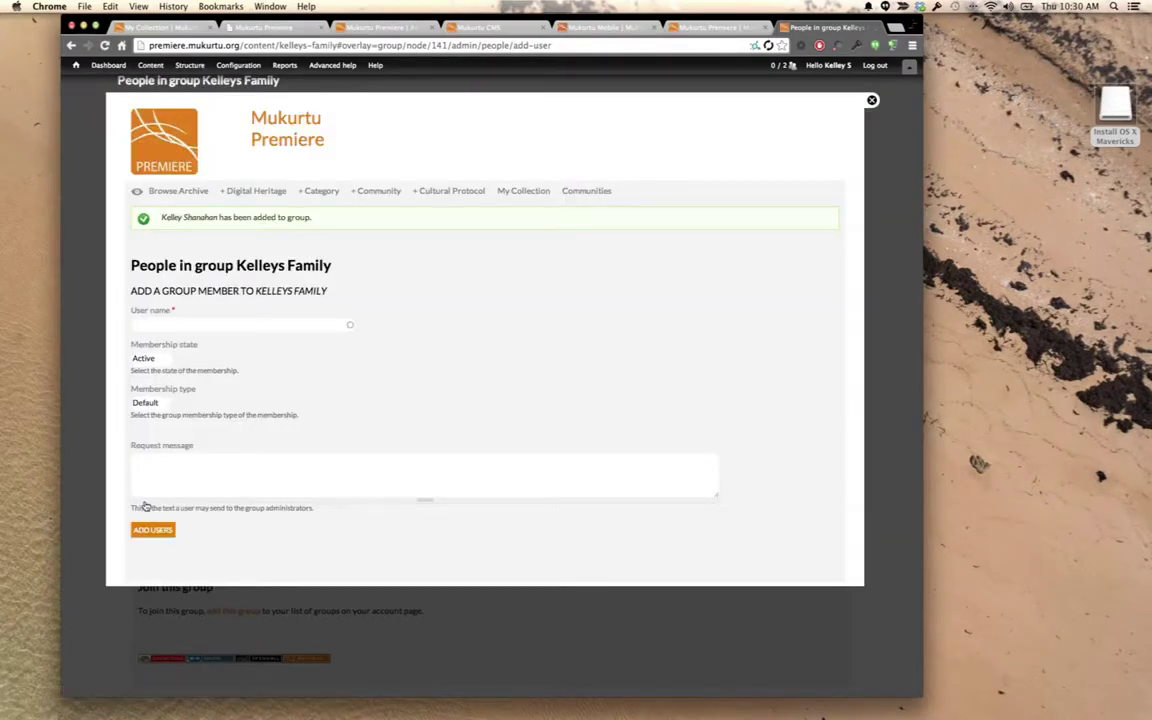
{"action": "left_click", "coordinate": [872, 100]}
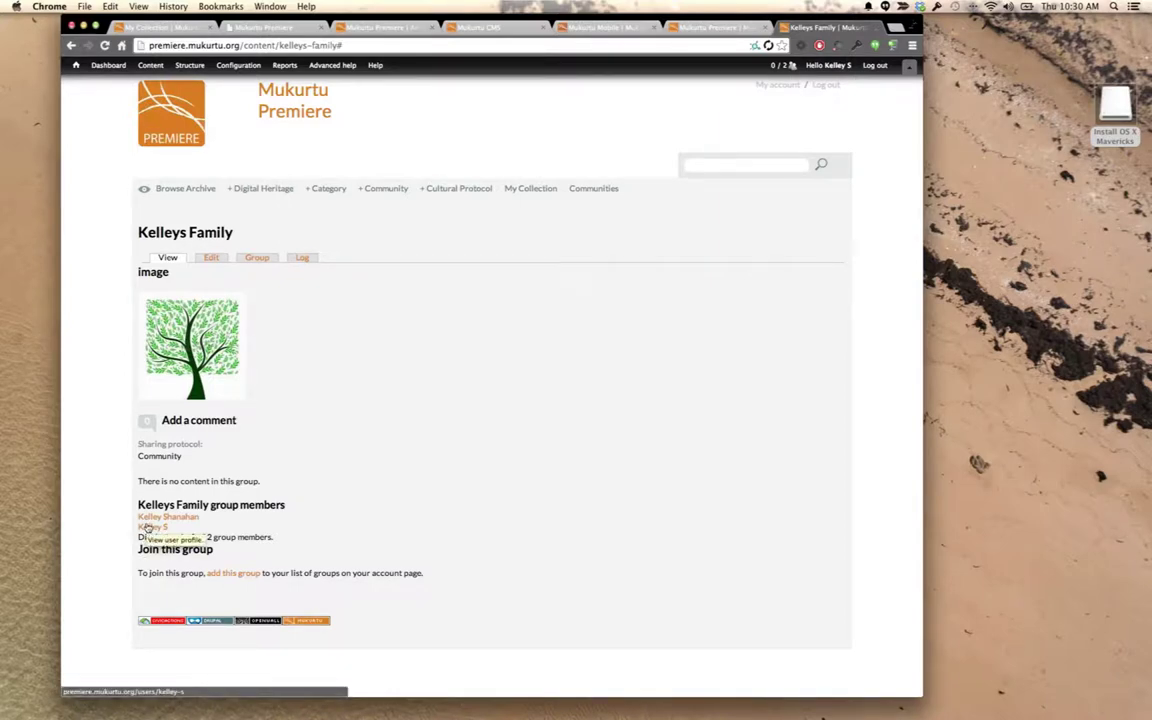
{"action": "left_click", "coordinate": [276, 191]}
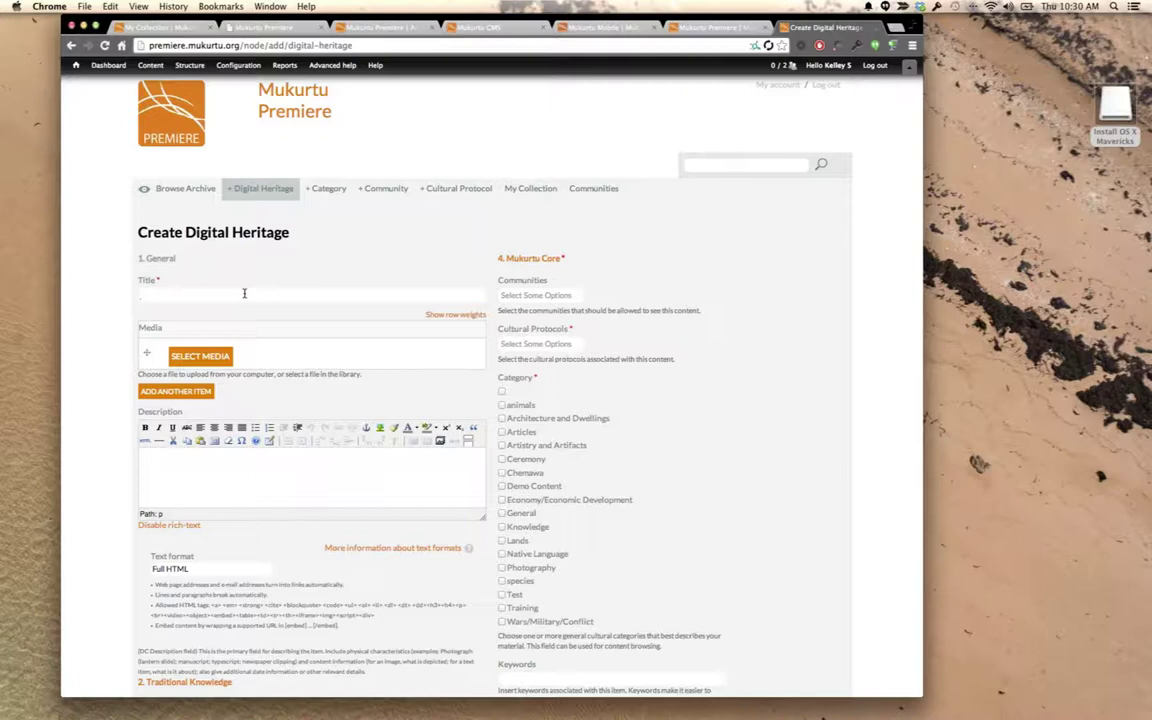
Title the item 'Abby', attach the AbbyandMom photo, and describe it as 'This is my Abby'.
{"action": "type", "text": "Abby"}
{"action": "left_click", "coordinate": [215, 357]}
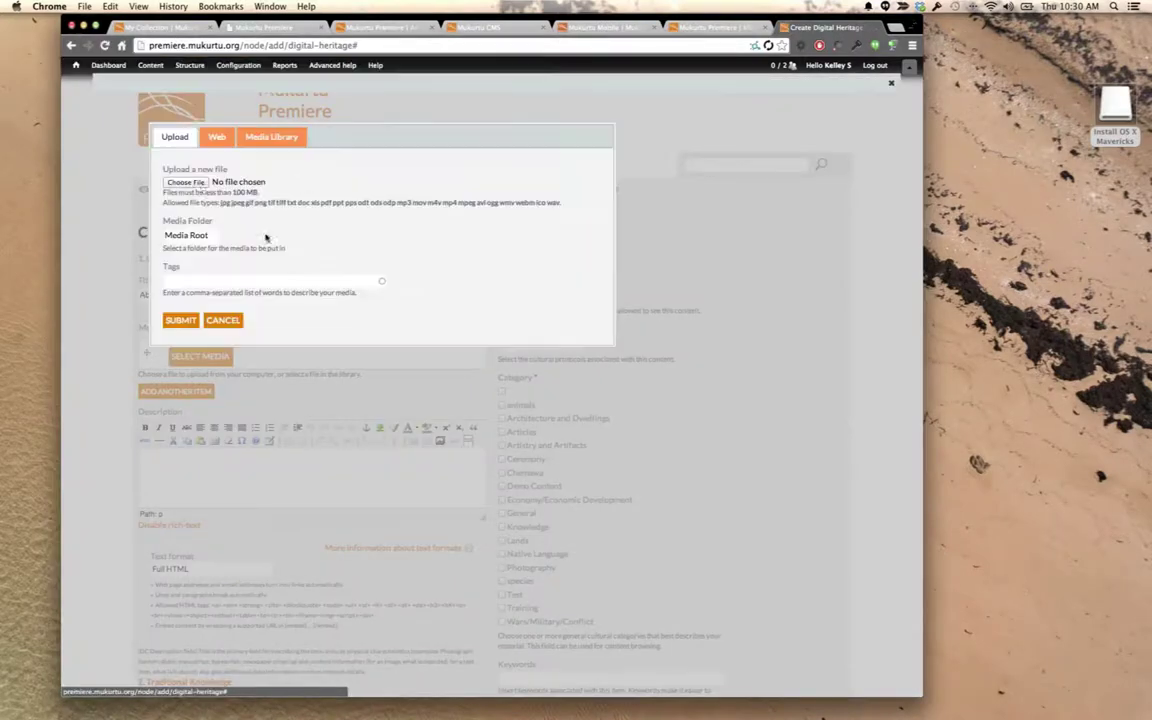
{"action": "left_click", "coordinate": [194, 184]}
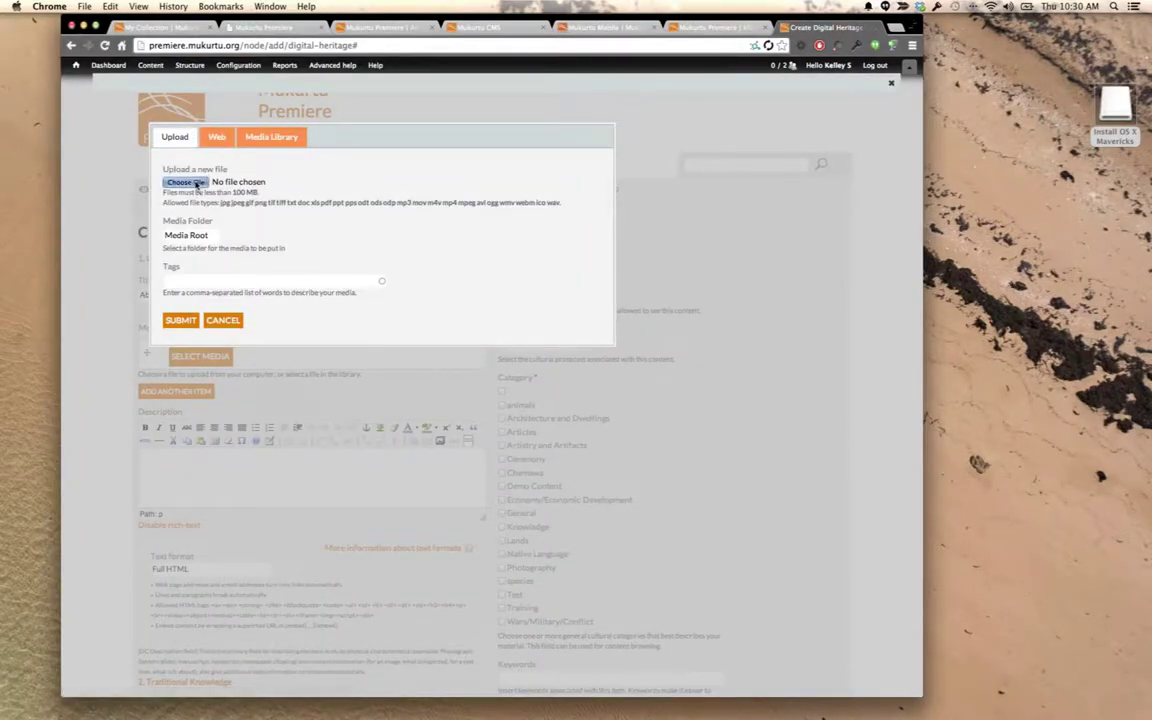
{"action": "double_click", "coordinate": [483, 104]}
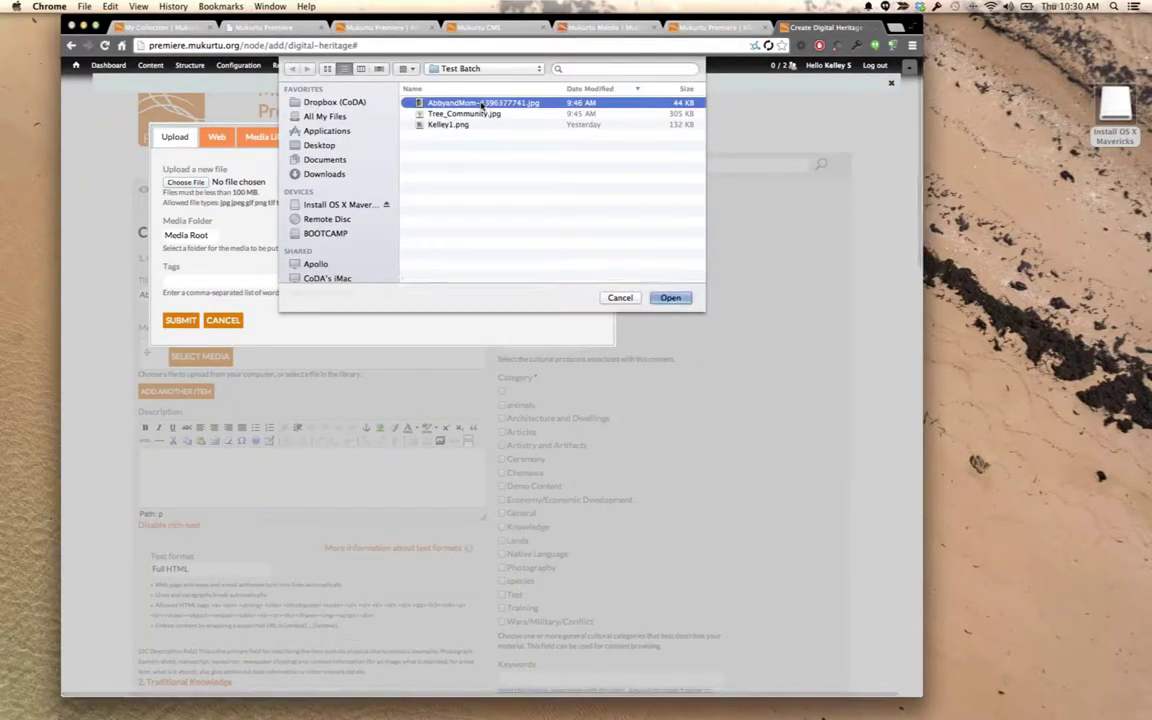
{"action": "left_click", "coordinate": [182, 320]}
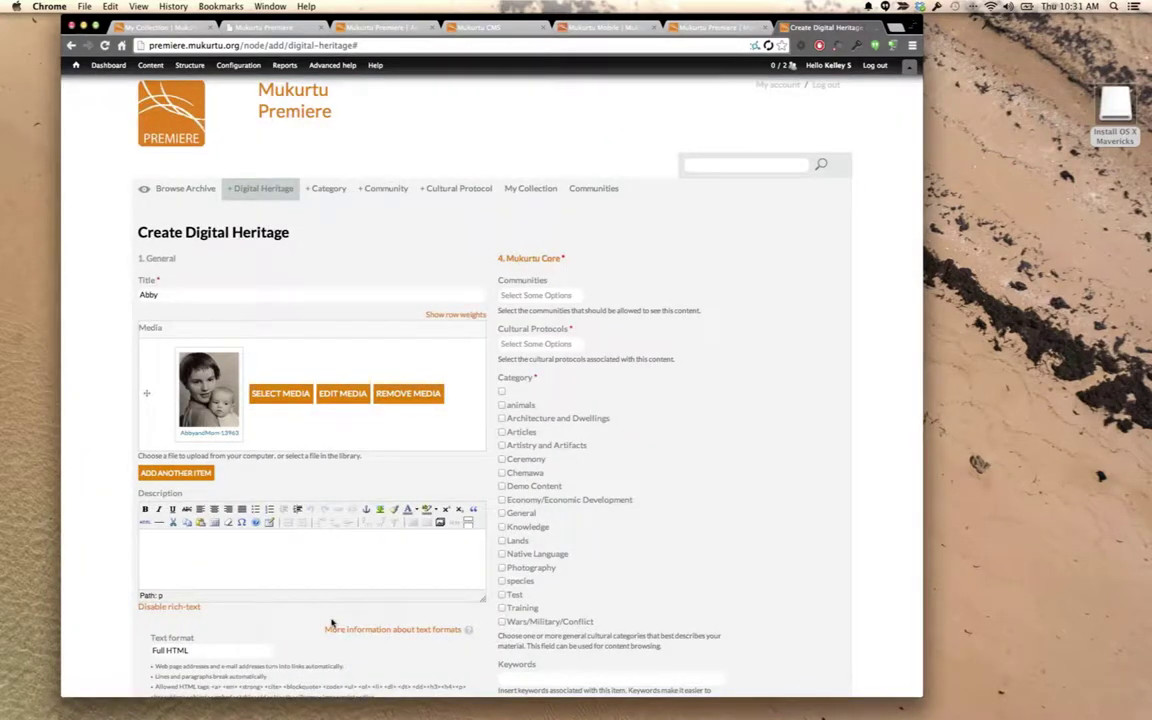
{"action": "type", "text": "This is my Abby"}
Scroll the Create Digital Heritage form down to the Traditional Knowledge and Cultural Narrative editors.
{"action": "scroll", "coordinate": [230, 612], "scroll_direction": "down", "scroll_amount": 5}
{"action": "scroll", "coordinate": [227, 615], "scroll_direction": "down", "scroll_amount": 4}
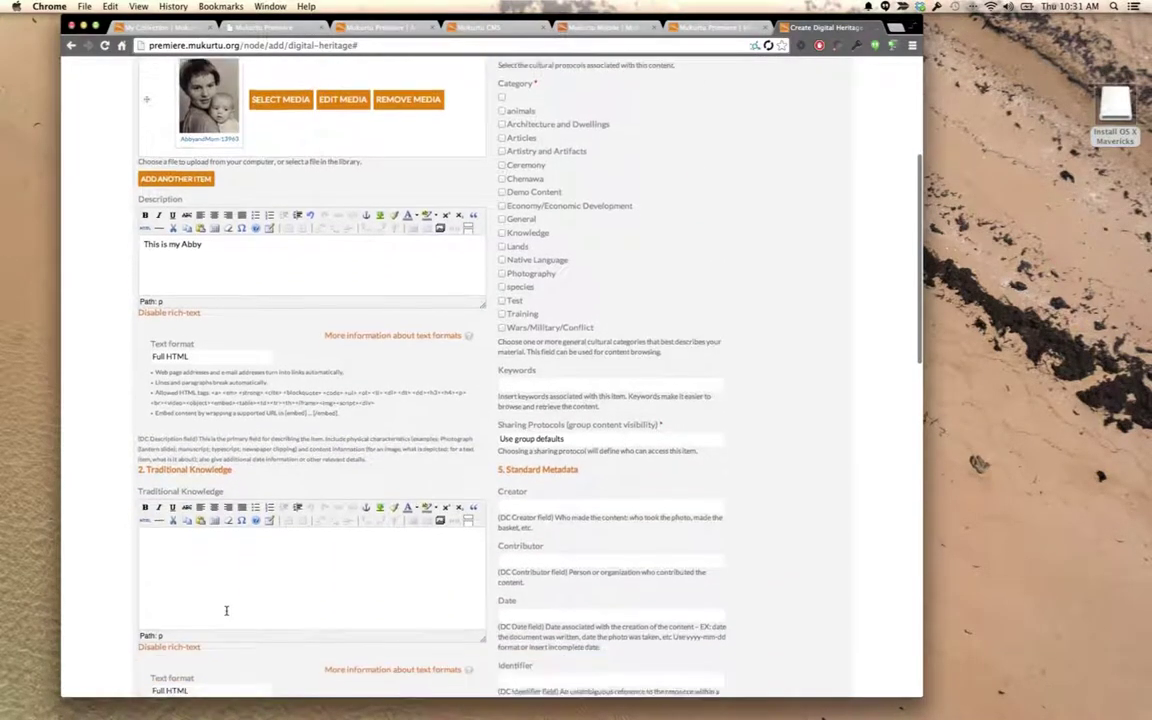
{"action": "scroll", "coordinate": [227, 615], "scroll_direction": "down", "scroll_amount": 5}
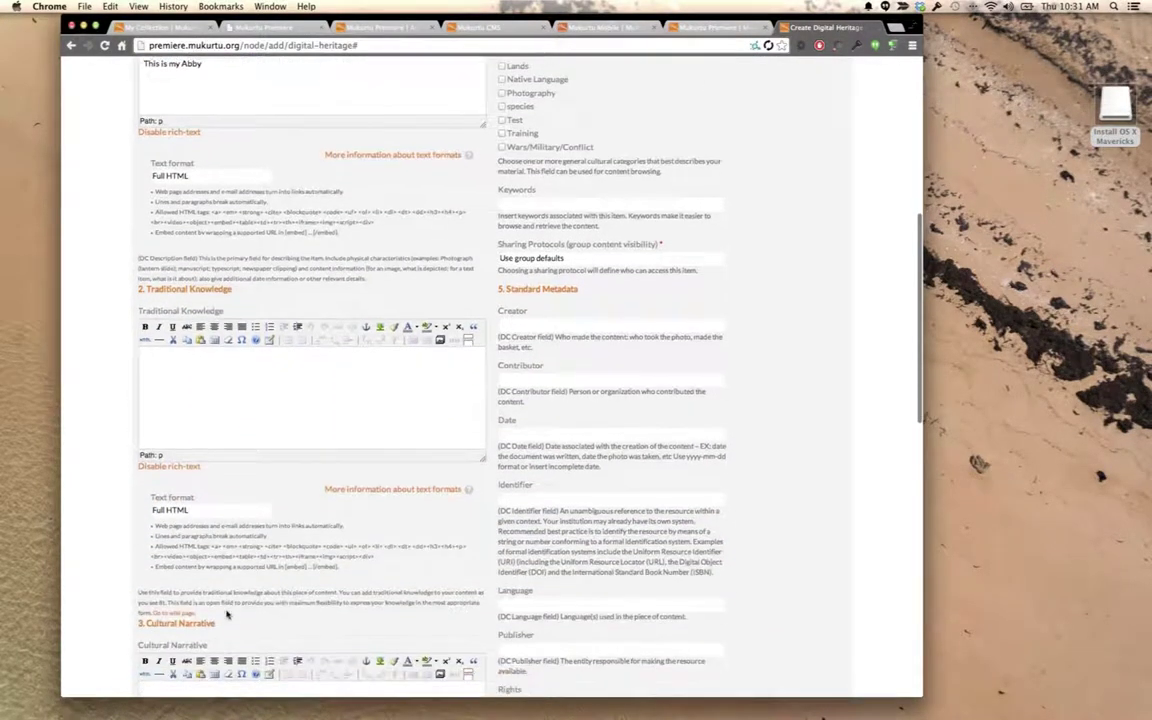
{"action": "scroll", "coordinate": [227, 615], "scroll_direction": "down", "scroll_amount": 1}
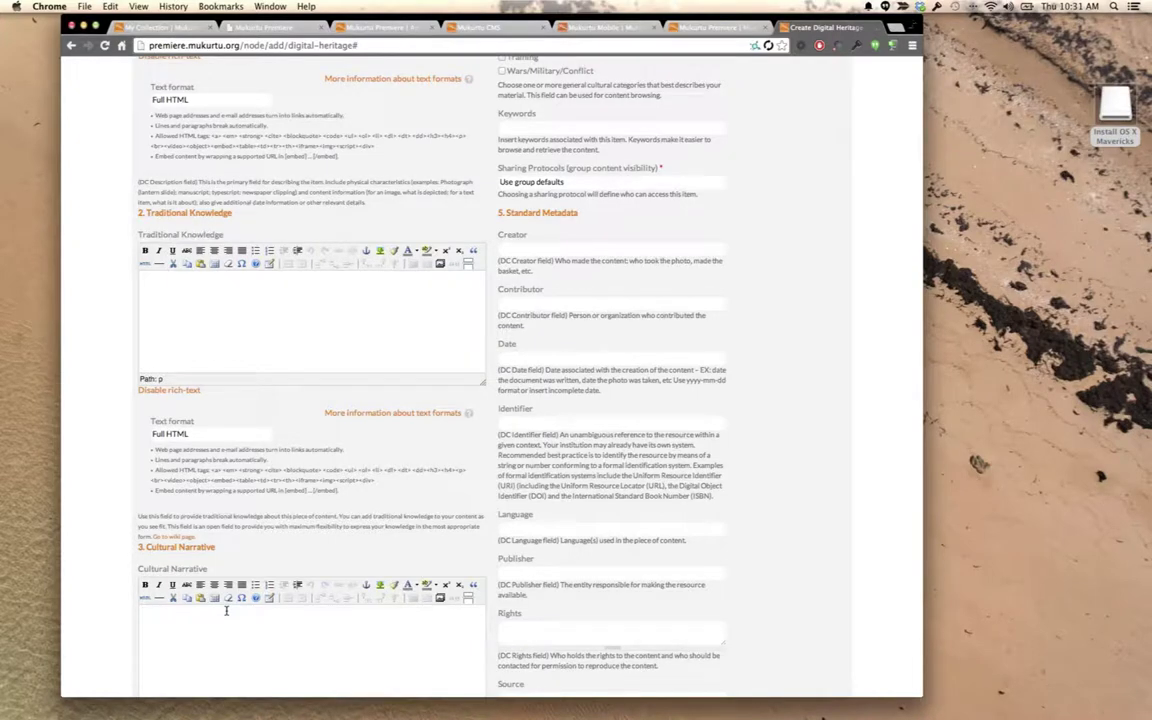
{"action": "scroll", "coordinate": [226, 610], "scroll_direction": "down", "scroll_amount": 1}
{"action": "scroll", "coordinate": [226, 610], "scroll_direction": "down", "scroll_amount": 1}
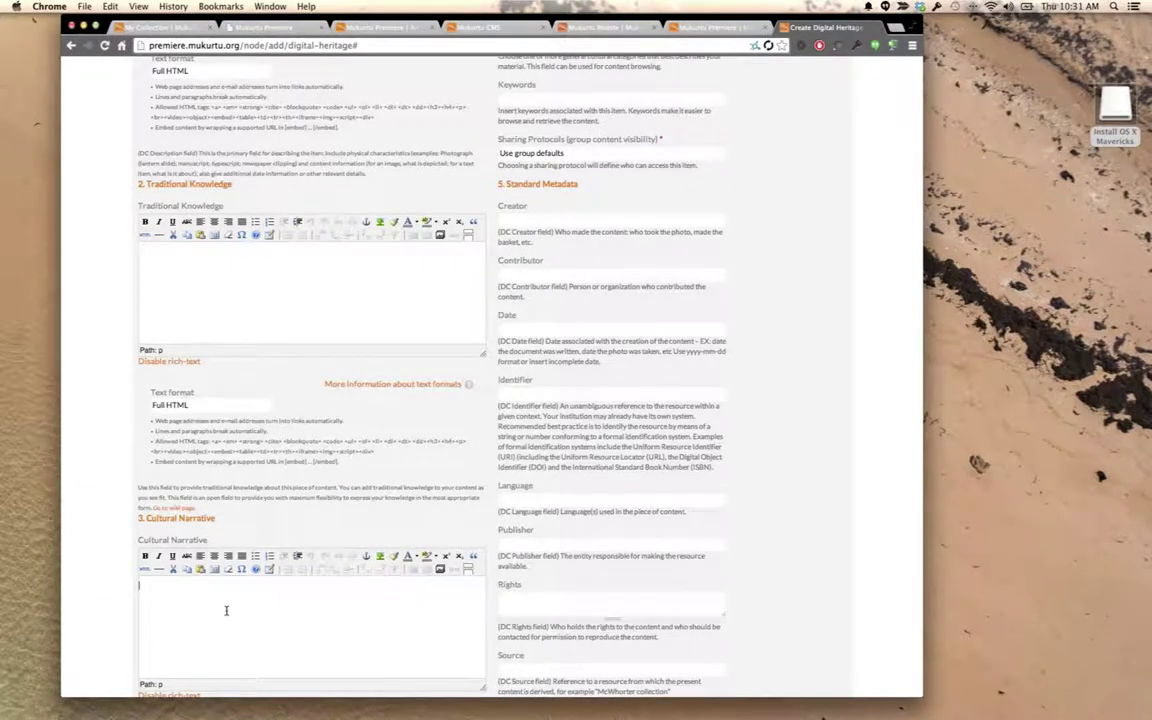
{"action": "scroll", "coordinate": [226, 610], "scroll_direction": "down", "scroll_amount": 1}
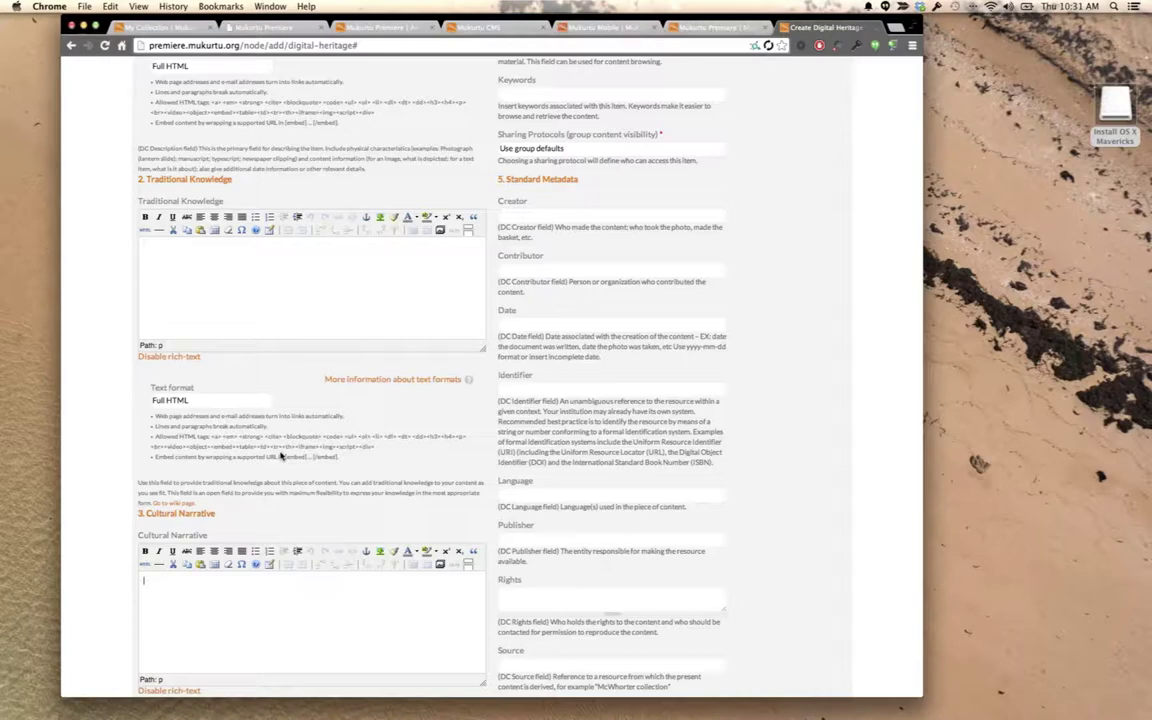
Scroll the Create Digital Heritage form back up to the title, photo, communities and protocols fields.
{"action": "scroll", "coordinate": [628, 258], "scroll_direction": "up", "scroll_amount": 3}
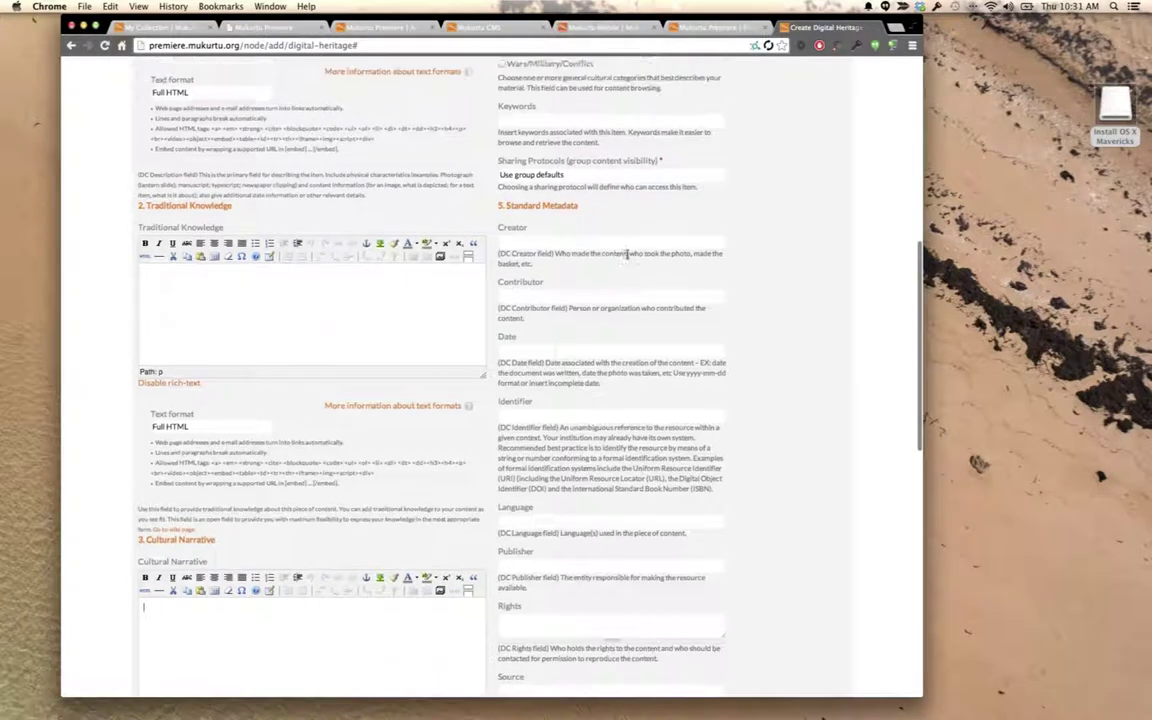
{"action": "scroll", "coordinate": [628, 258], "scroll_direction": "down", "scroll_amount": 3}
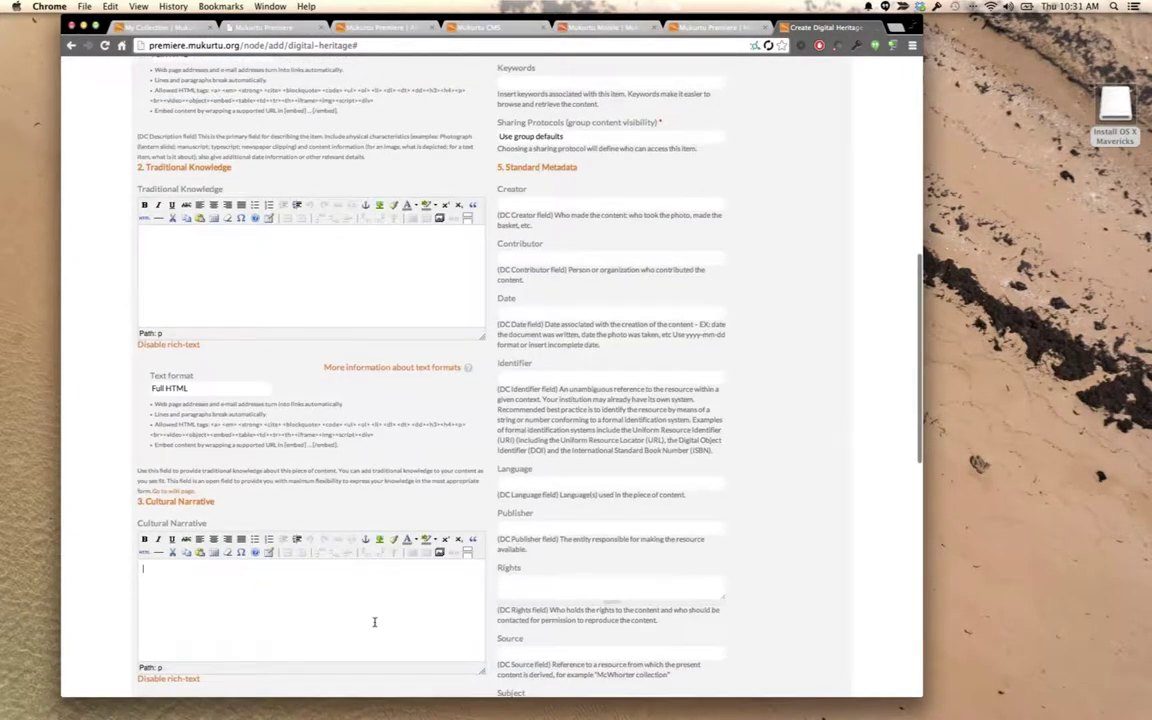
{"action": "scroll", "coordinate": [686, 347], "scroll_direction": "up", "scroll_amount": 8}
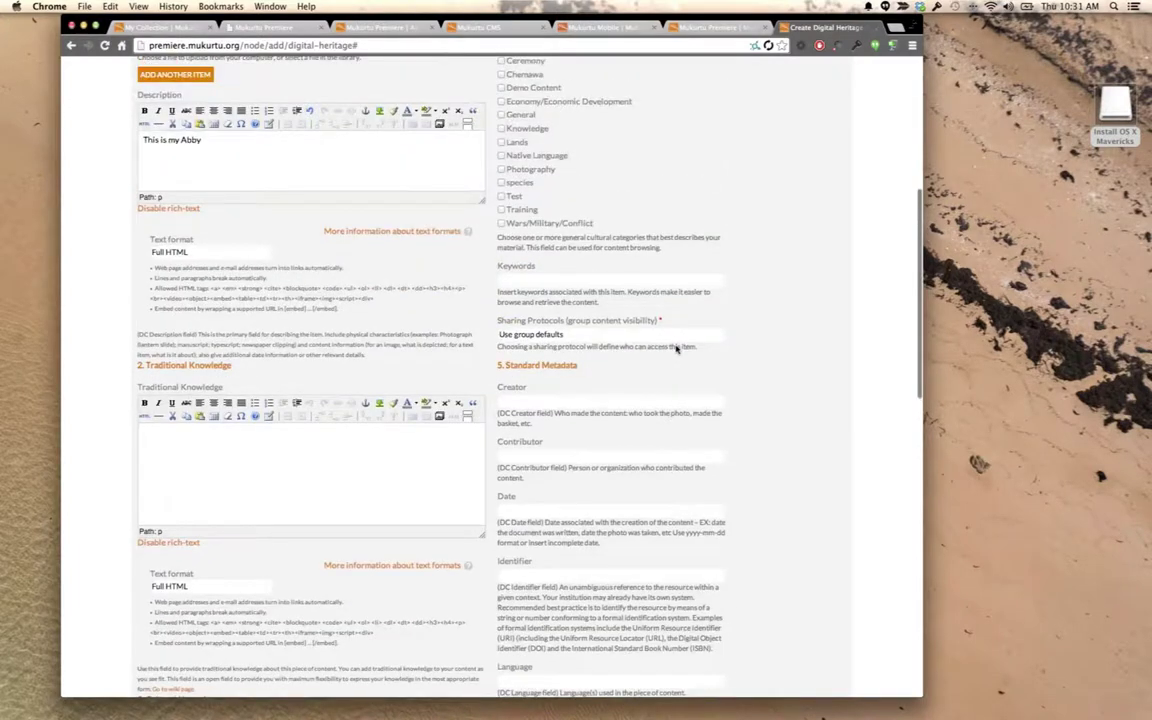
{"action": "scroll", "coordinate": [676, 349], "scroll_direction": "up", "scroll_amount": 1}
{"action": "scroll", "coordinate": [676, 349], "scroll_direction": "up", "scroll_amount": 2}
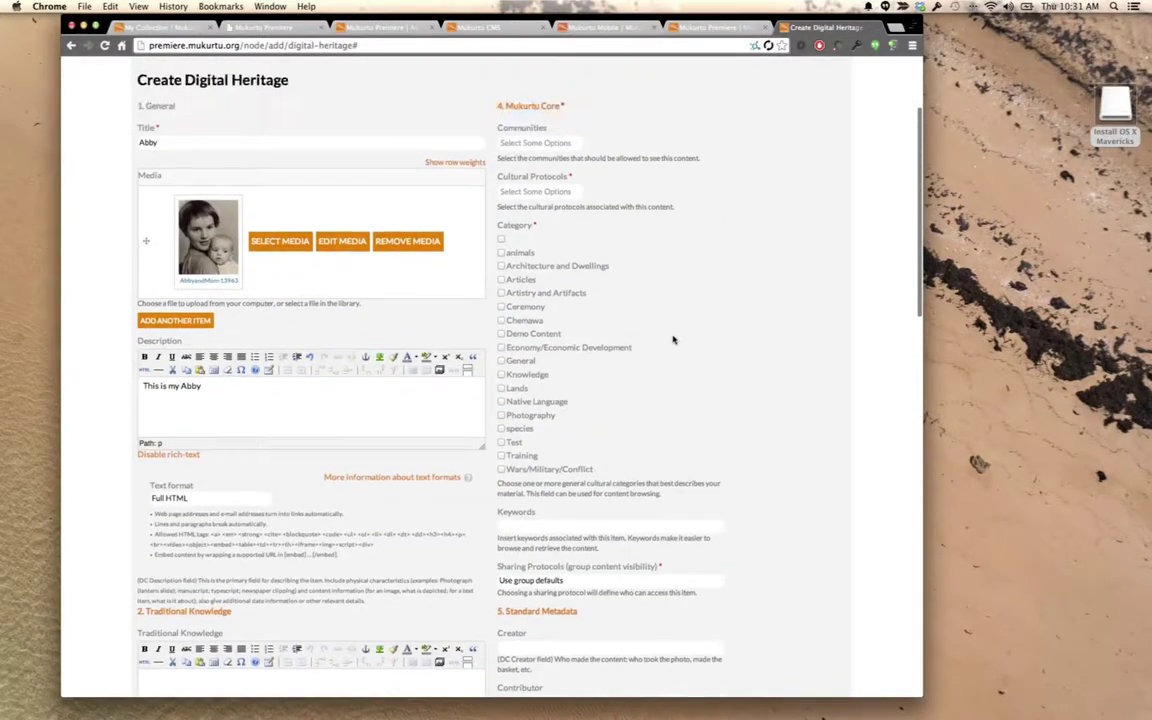
{"action": "left_click", "coordinate": [535, 143]}
{"action": "left_click", "coordinate": [540, 172]}
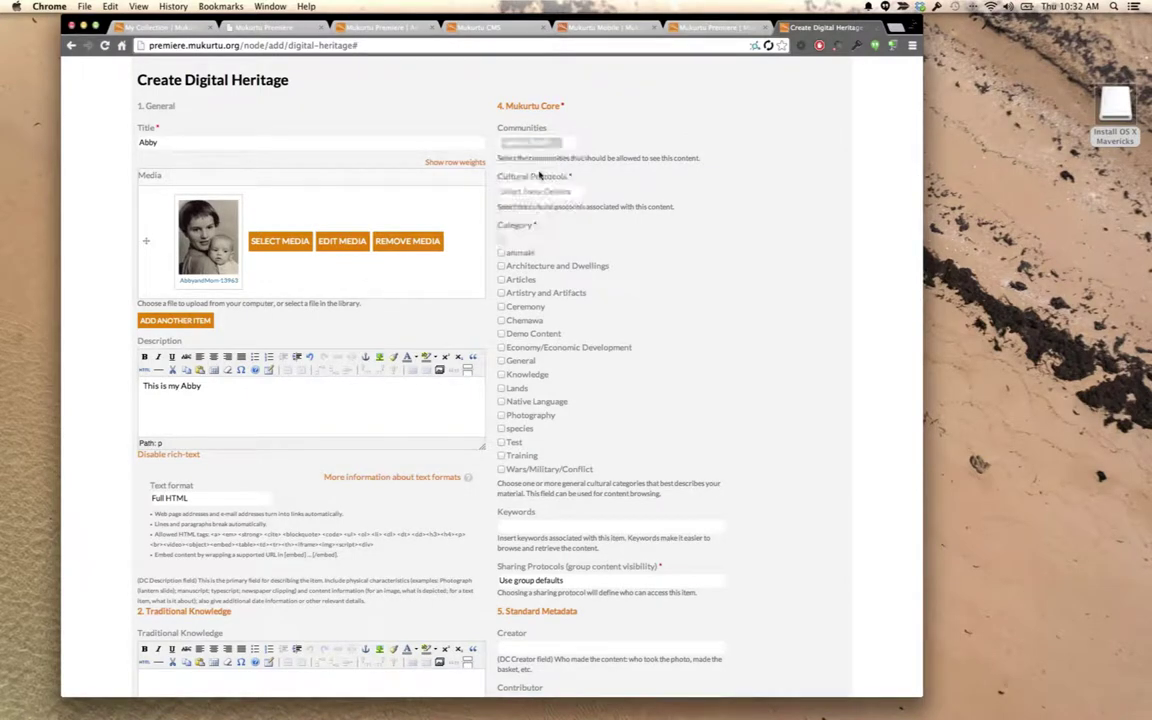
{"action": "left_click", "coordinate": [539, 190]}
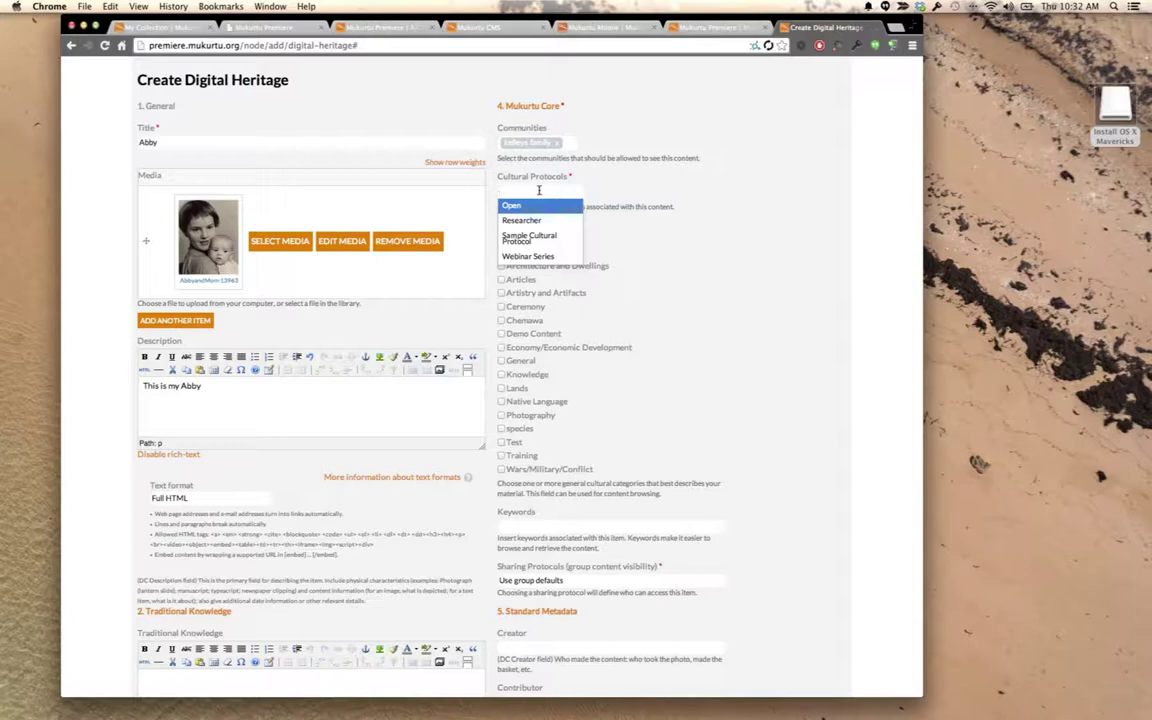
{"action": "left_click", "coordinate": [533, 256]}
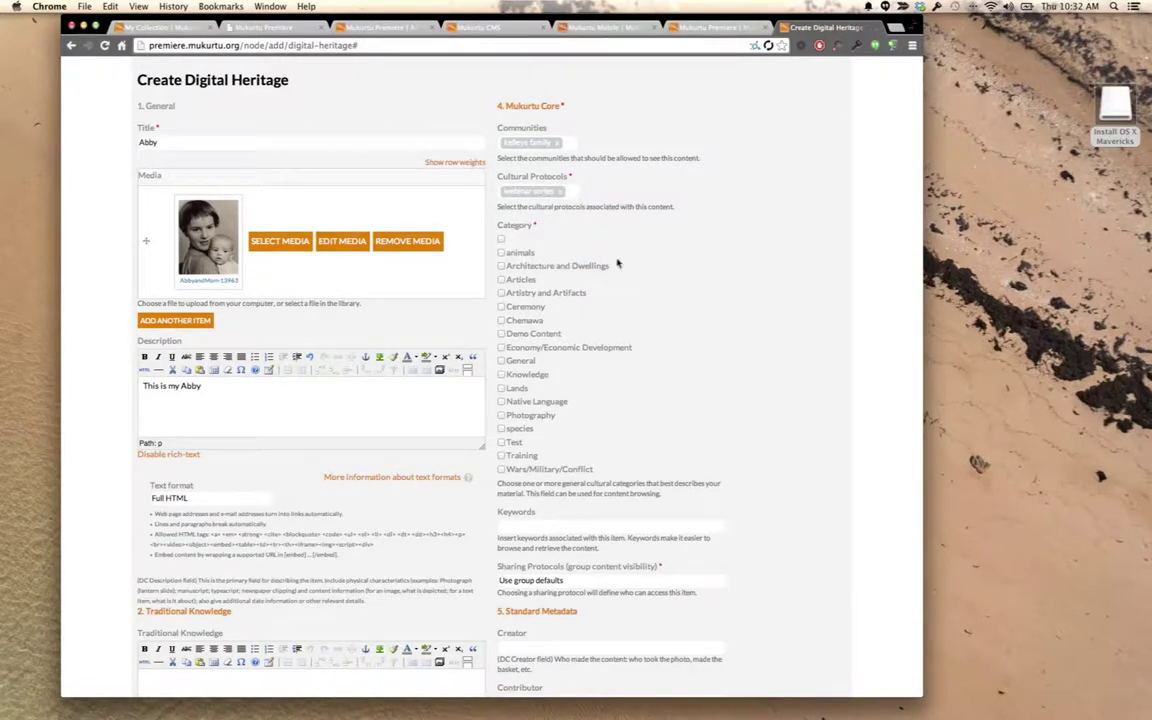
{"action": "scroll", "coordinate": [643, 273], "scroll_direction": "down", "scroll_amount": 1}
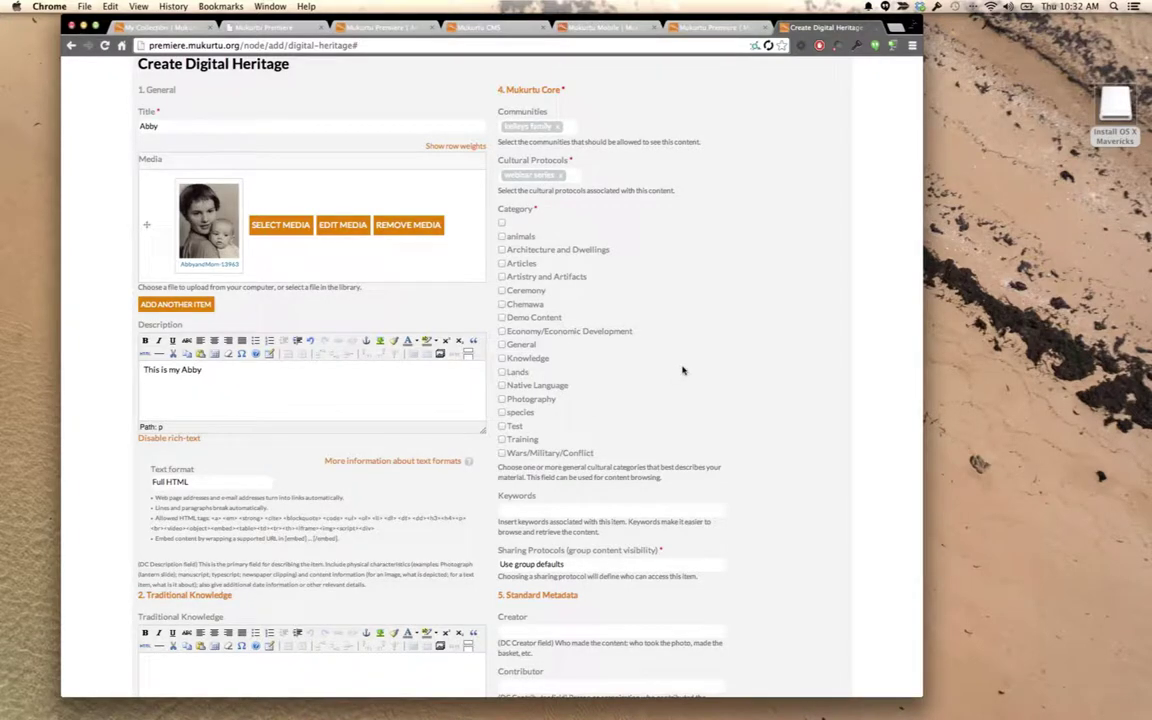
{"action": "scroll", "coordinate": [683, 370], "scroll_direction": "up", "scroll_amount": 2}
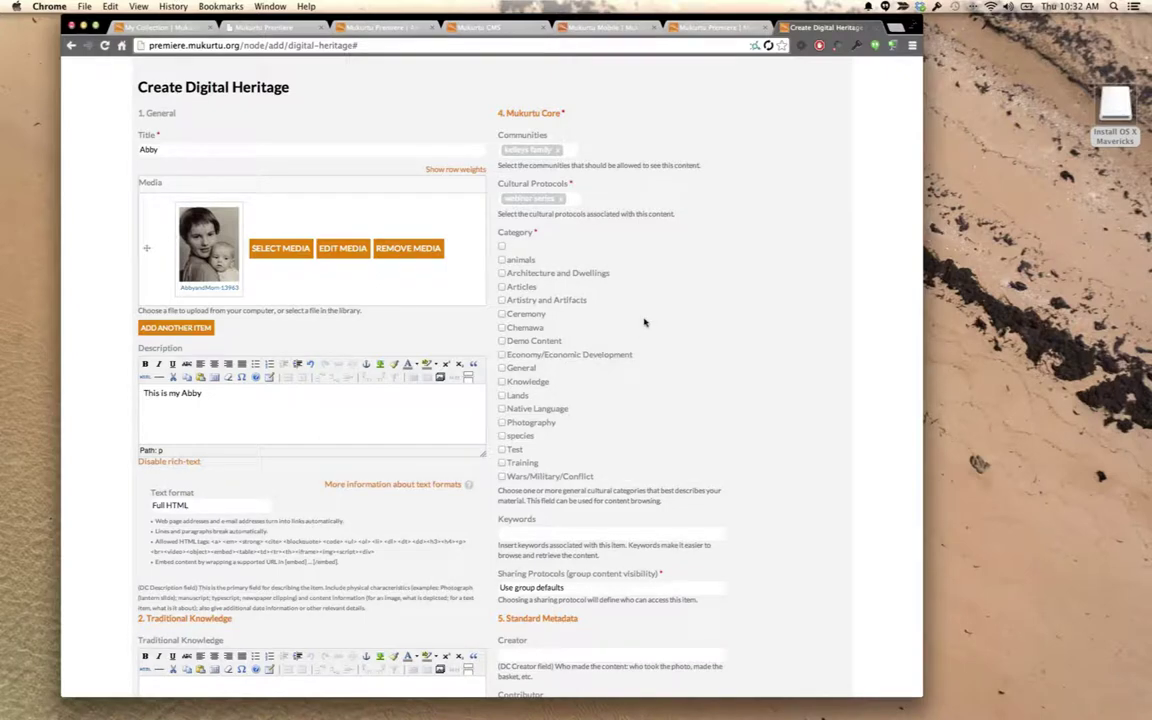
{"action": "scroll", "coordinate": [644, 322], "scroll_direction": "up", "scroll_amount": 4}
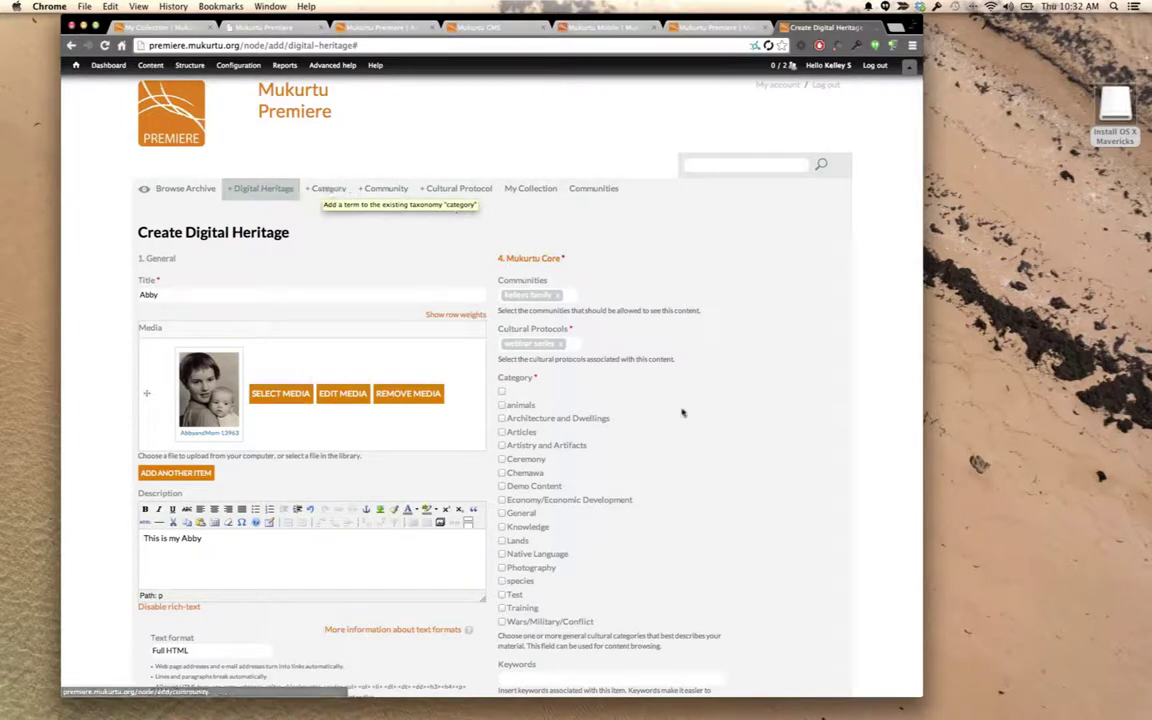
{"action": "scroll", "coordinate": [674, 434], "scroll_direction": "down", "scroll_amount": 1}
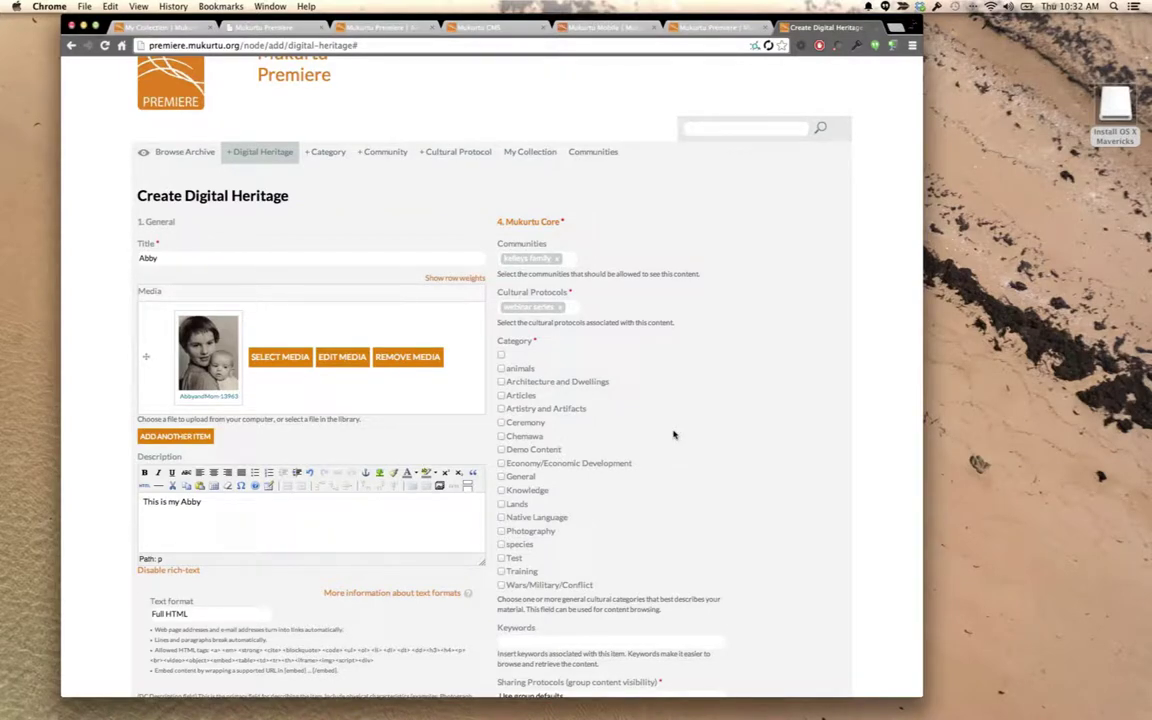
{"action": "scroll", "coordinate": [674, 434], "scroll_direction": "down", "scroll_amount": 3}
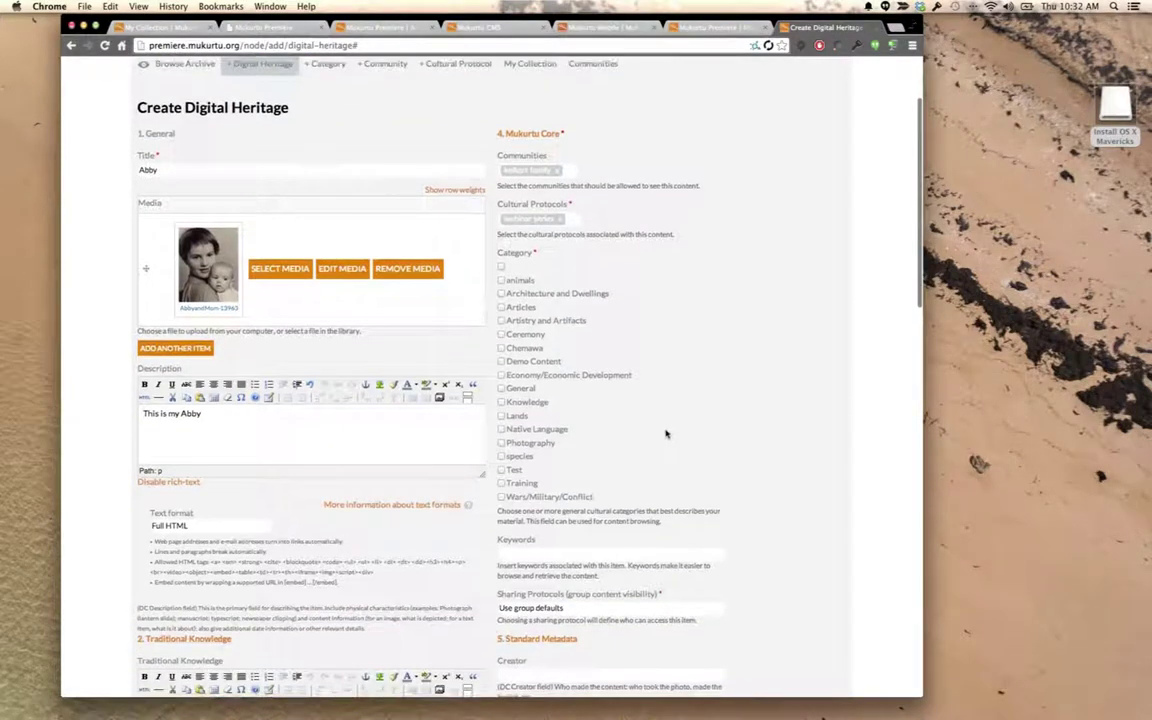
File the Abby item under the Photography category.
{"action": "left_click", "coordinate": [504, 443]}
{"action": "scroll", "coordinate": [829, 474], "scroll_direction": "down", "scroll_amount": 6}
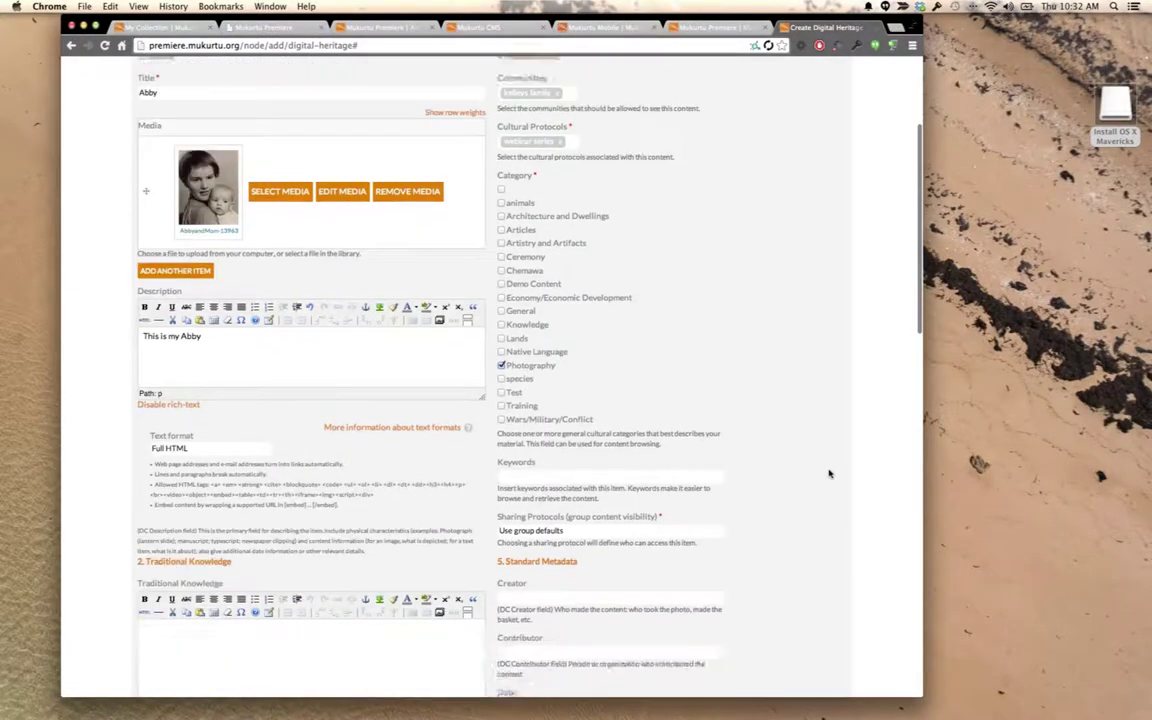
{"action": "scroll", "coordinate": [829, 474], "scroll_direction": "down", "scroll_amount": 7}
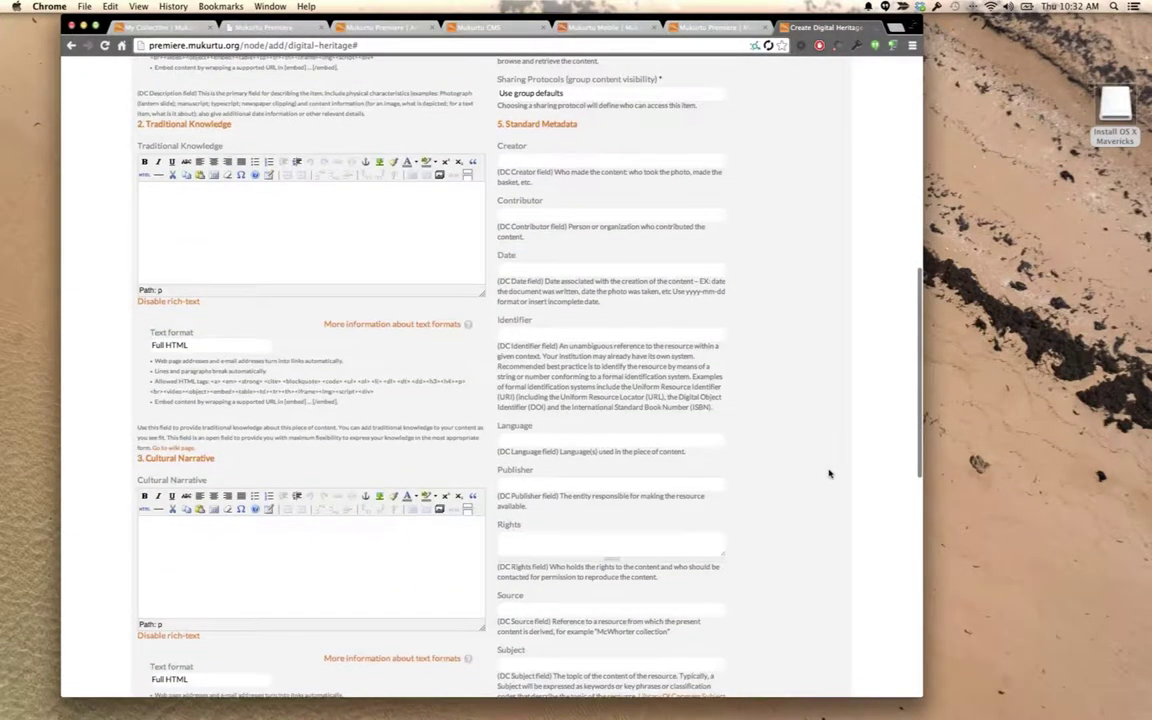
Enter 1958 as the item's Date in Standard Metadata.
{"action": "left_click", "coordinate": [619, 256]}
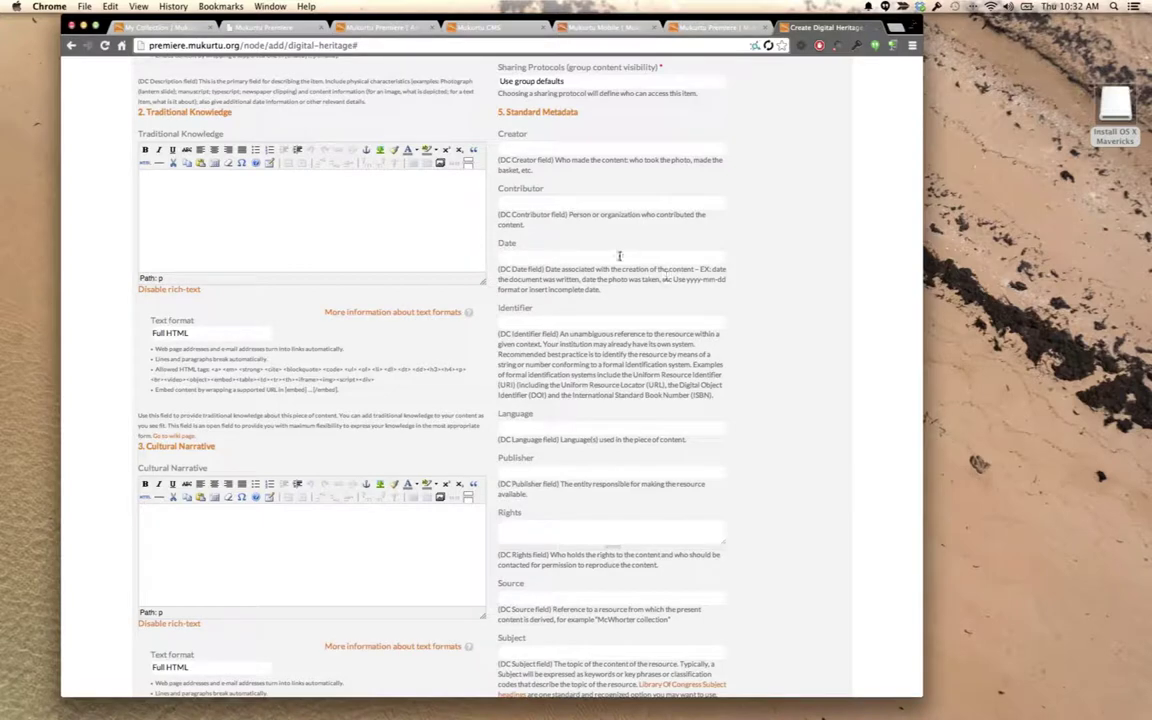
{"action": "type", "text": "1958"}
{"action": "key", "text": "ctrl+Up"}
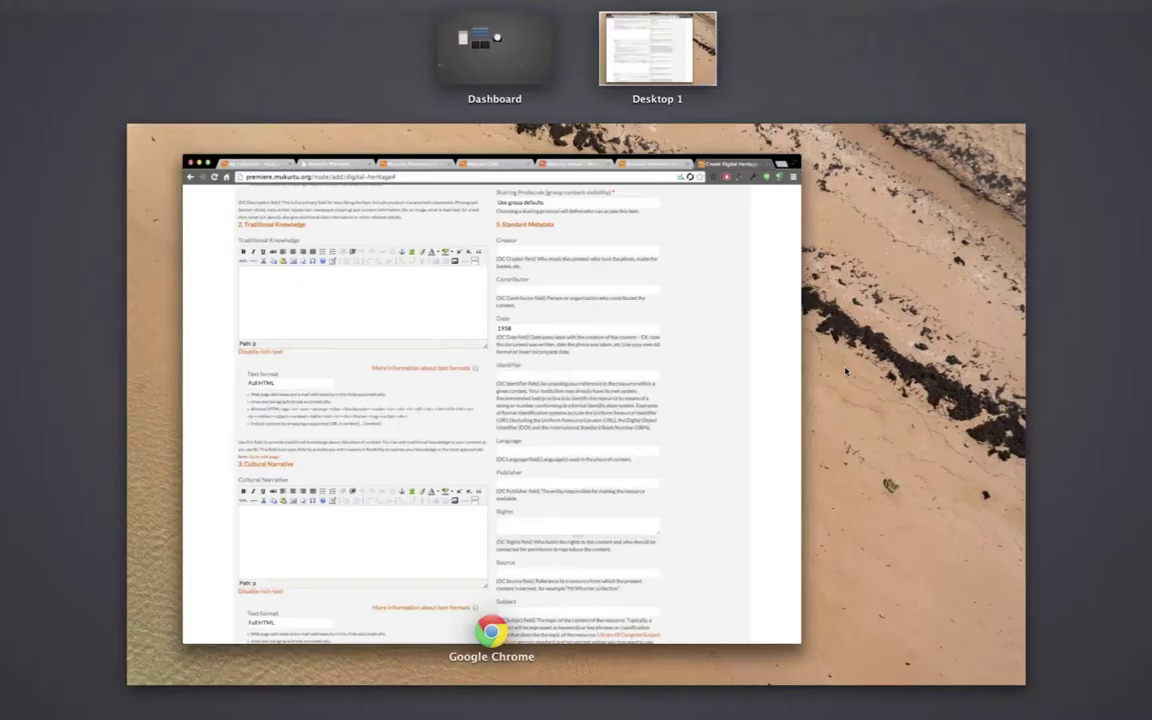
{"action": "left_click", "coordinate": [705, 381]}
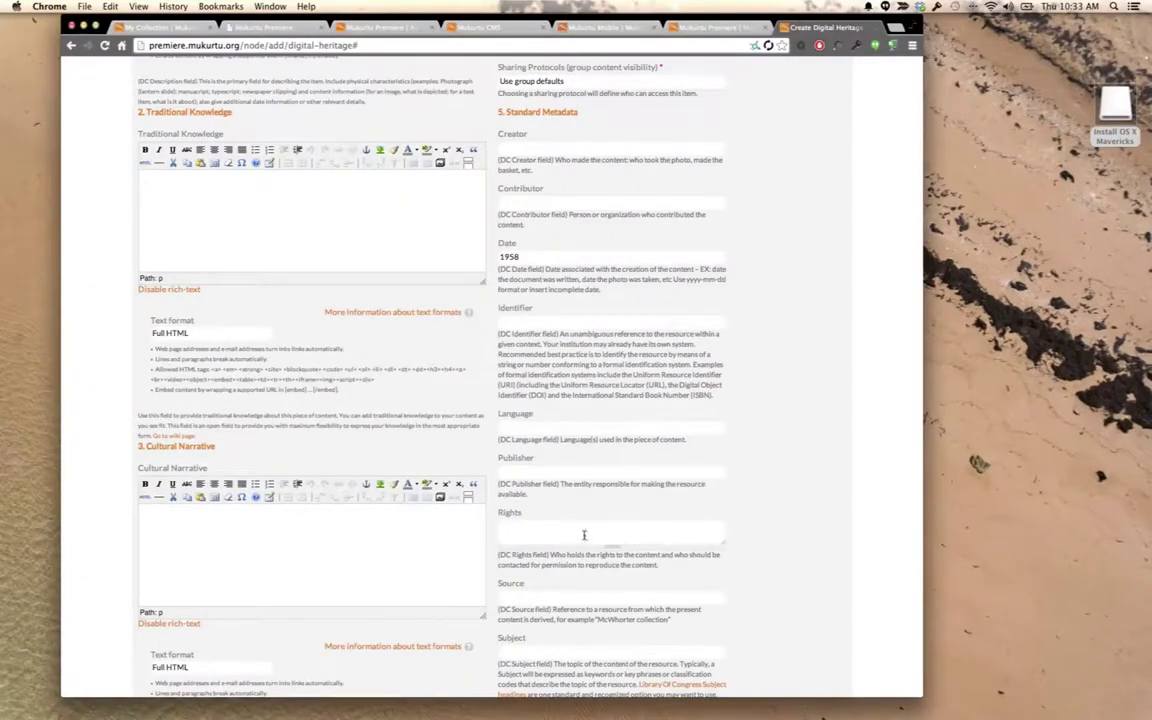
Choose 'Copyright - All rights reserved' as the item's standard licence.
{"action": "scroll", "coordinate": [789, 537], "scroll_direction": "down", "scroll_amount": 5}
{"action": "scroll", "coordinate": [789, 537], "scroll_direction": "down", "scroll_amount": 2}
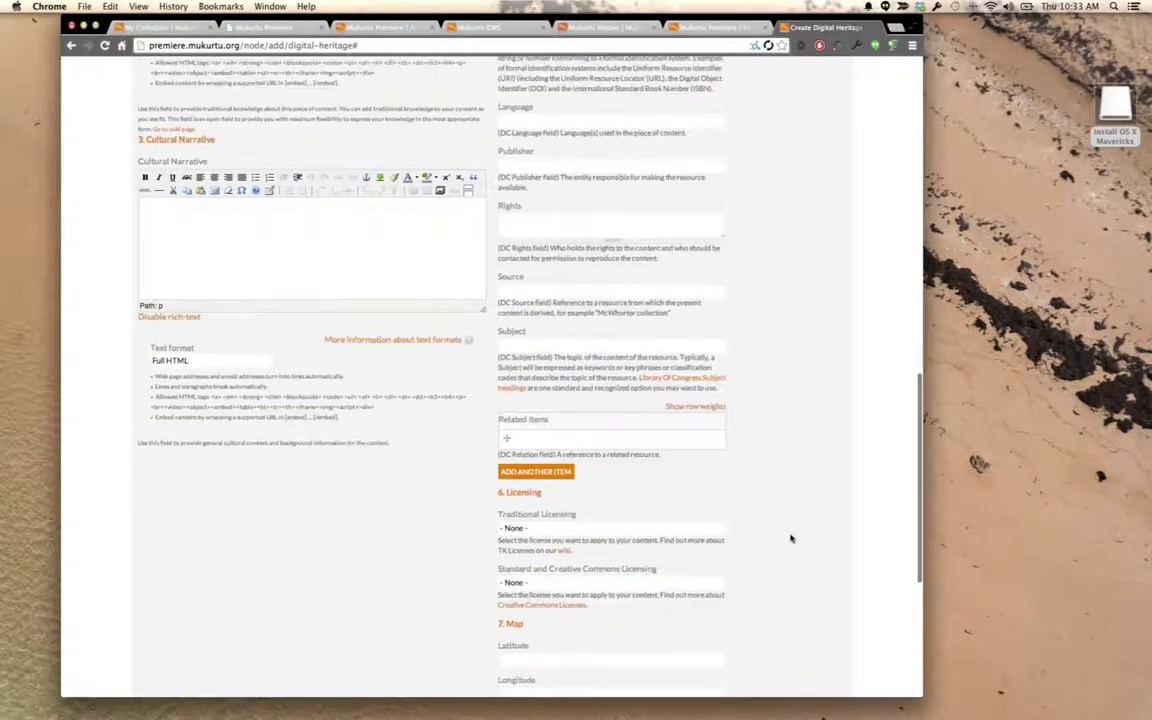
{"action": "left_click", "coordinate": [683, 500]}
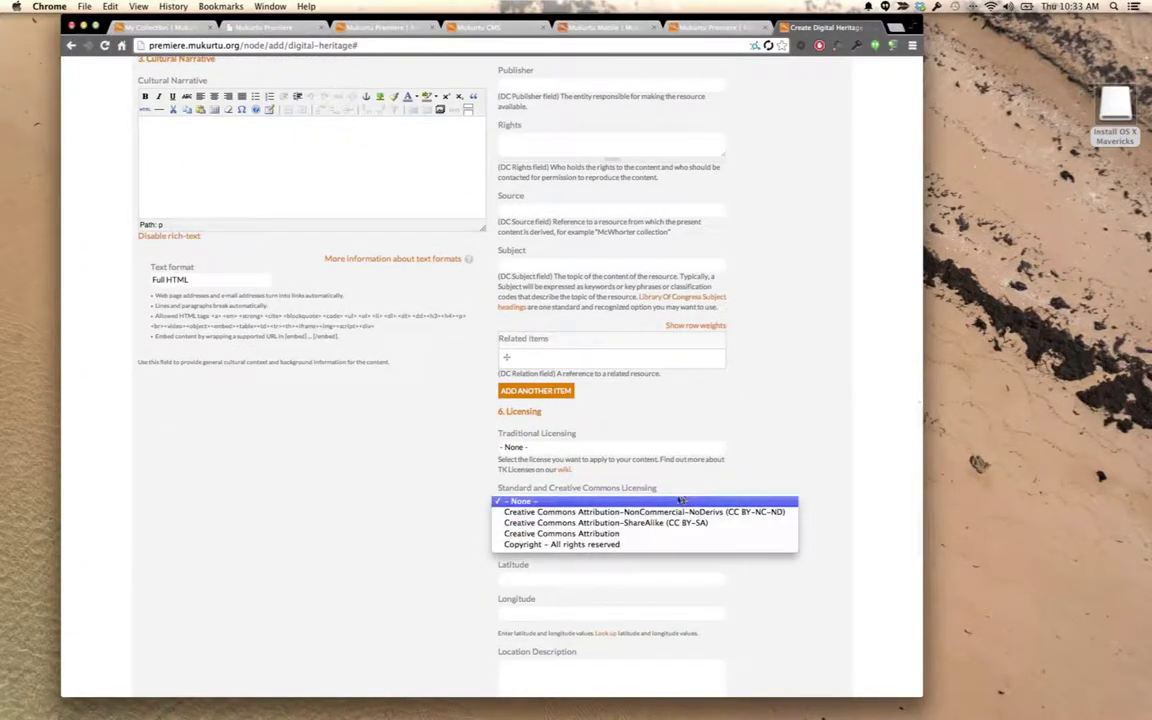
{"action": "left_click", "coordinate": [609, 546]}
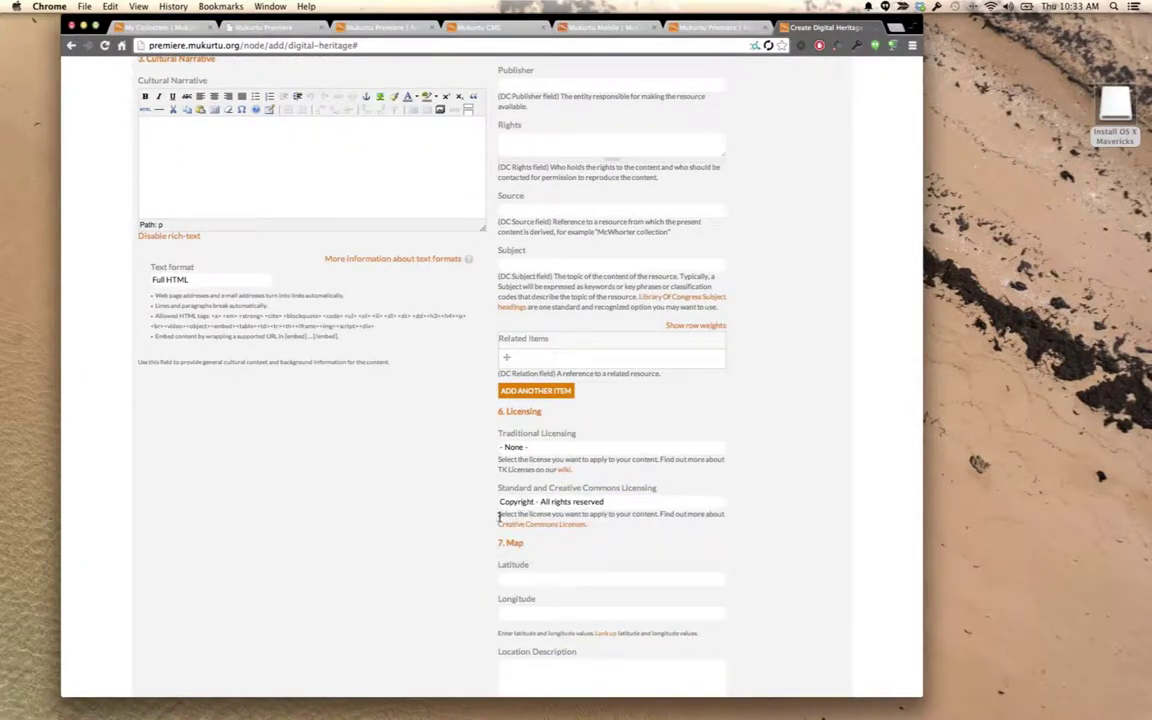
Save the new Abby Digital Heritage item.
{"action": "scroll", "coordinate": [362, 534], "scroll_direction": "down", "scroll_amount": 2}
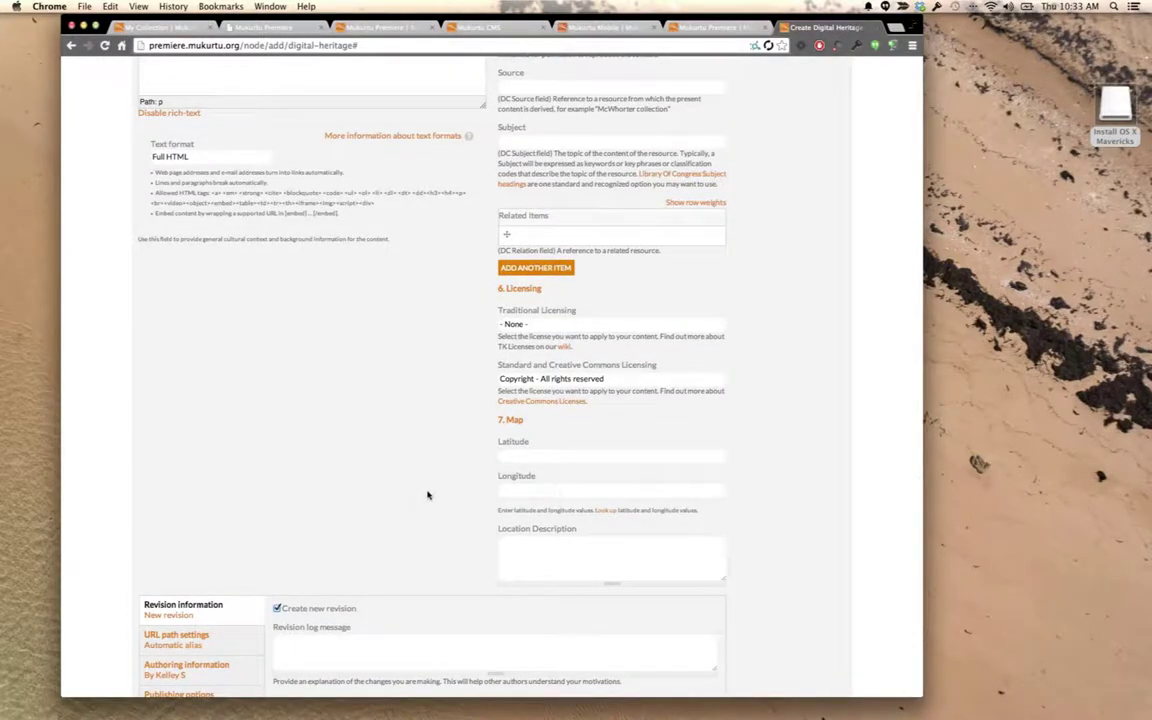
{"action": "key", "text": "ctrl+Up"}
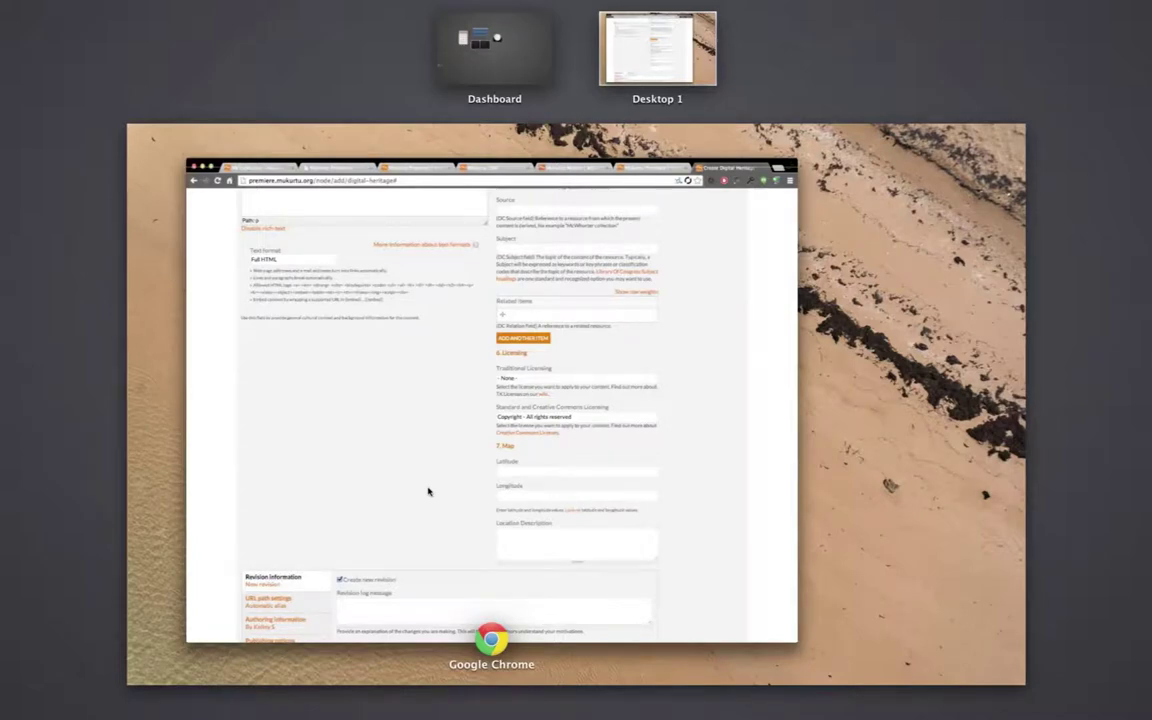
{"action": "left_click", "coordinate": [424, 380]}
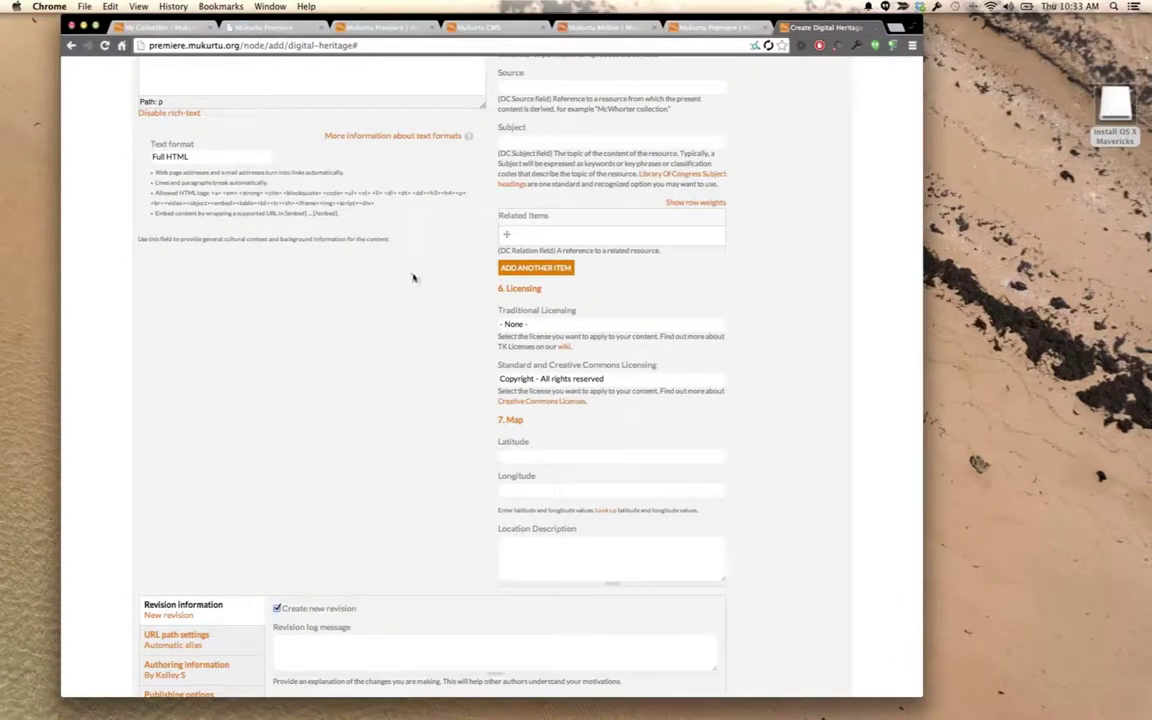
{"action": "scroll", "coordinate": [368, 409], "scroll_direction": "down", "scroll_amount": 3}
{"action": "left_click", "coordinate": [145, 623]}
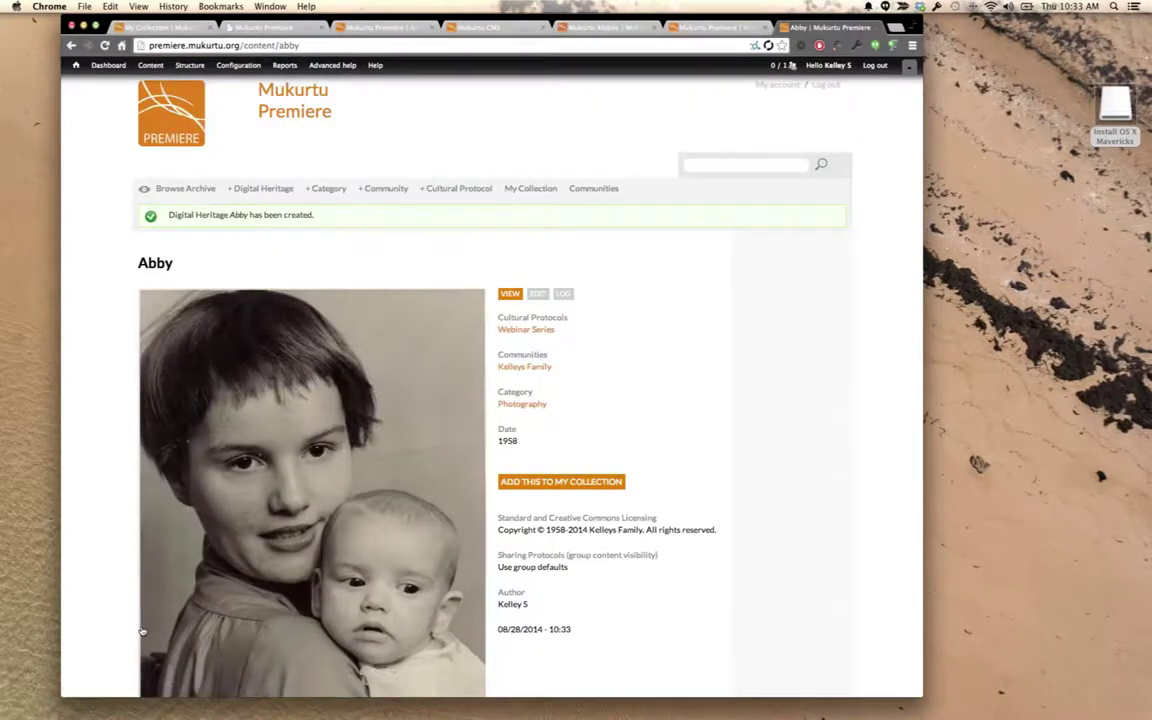
Review the saved Abby page's protocol, community, category, date and copyright details.
{"action": "scroll", "coordinate": [594, 419], "scroll_direction": "down", "scroll_amount": 3}
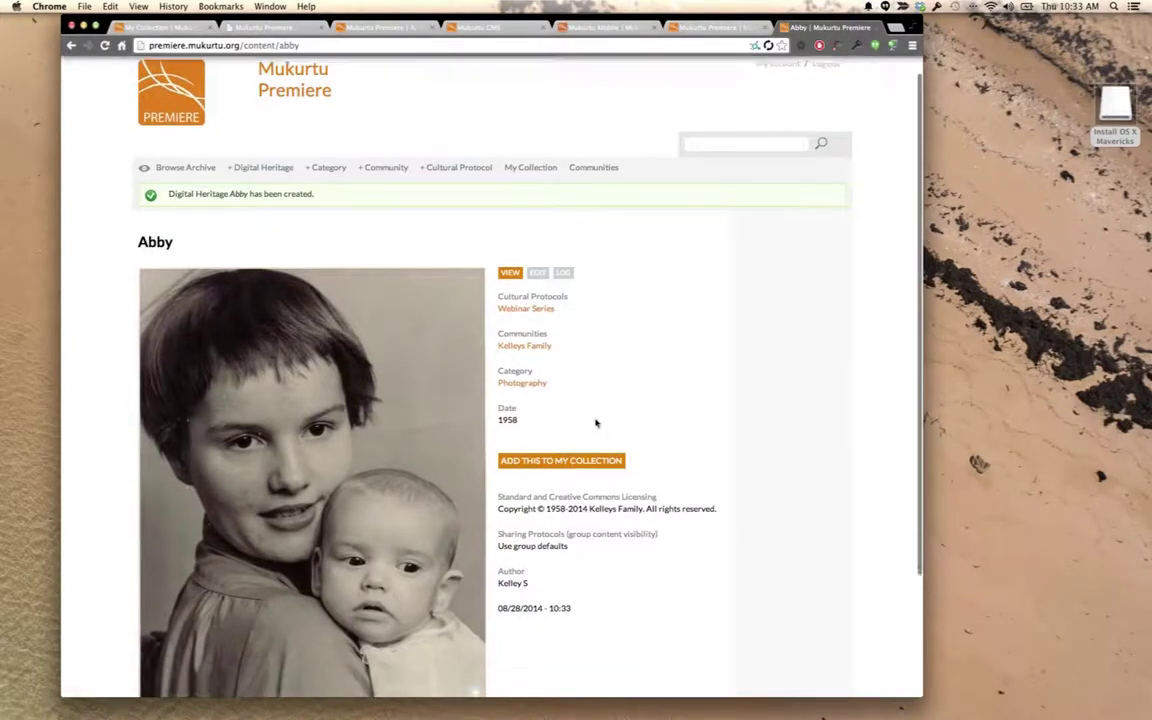
{"action": "scroll", "coordinate": [596, 419], "scroll_direction": "up", "scroll_amount": 2}
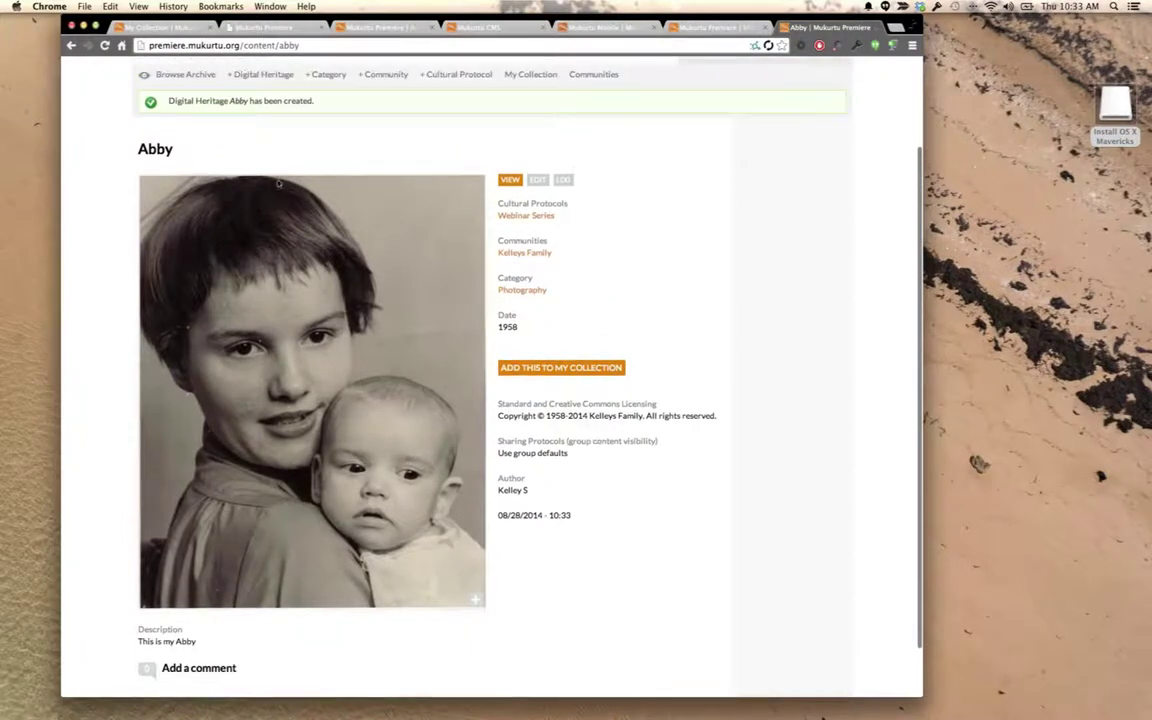
Log out via Browse Archive, then enter the public archive to browse it anonymously.
{"action": "left_click", "coordinate": [205, 80]}
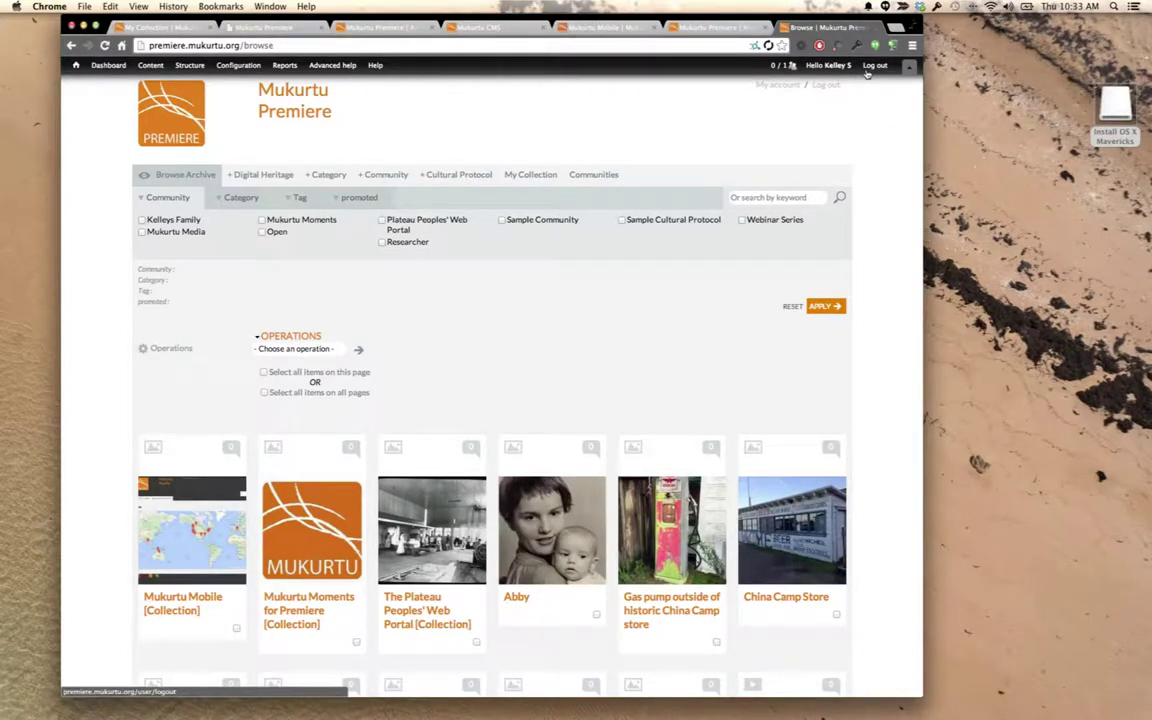
{"action": "left_click", "coordinate": [867, 68]}
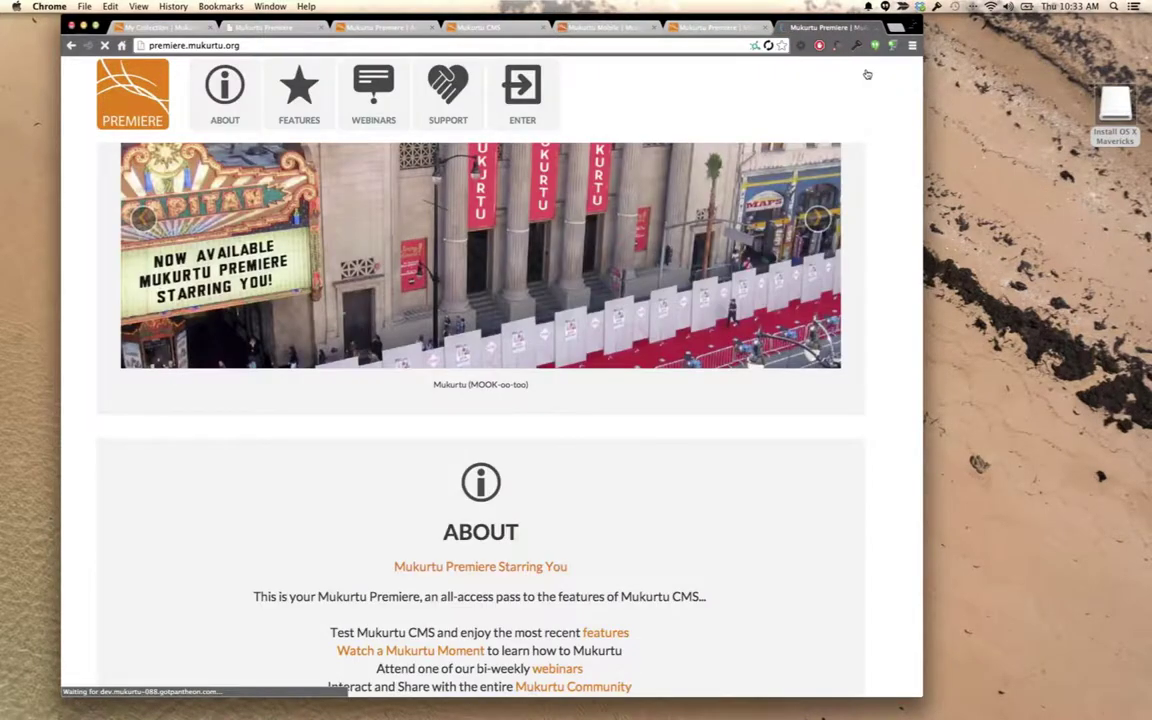
{"action": "left_click", "coordinate": [551, 89]}
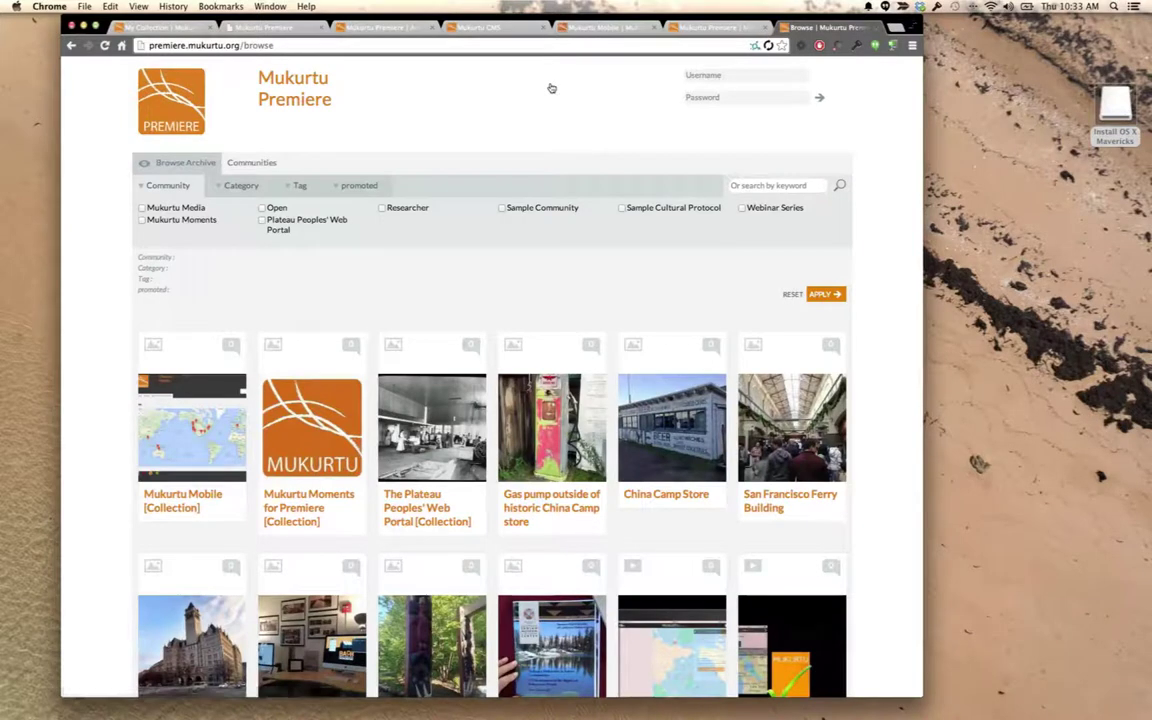
{"action": "scroll", "coordinate": [564, 293], "scroll_direction": "down", "scroll_amount": 2}
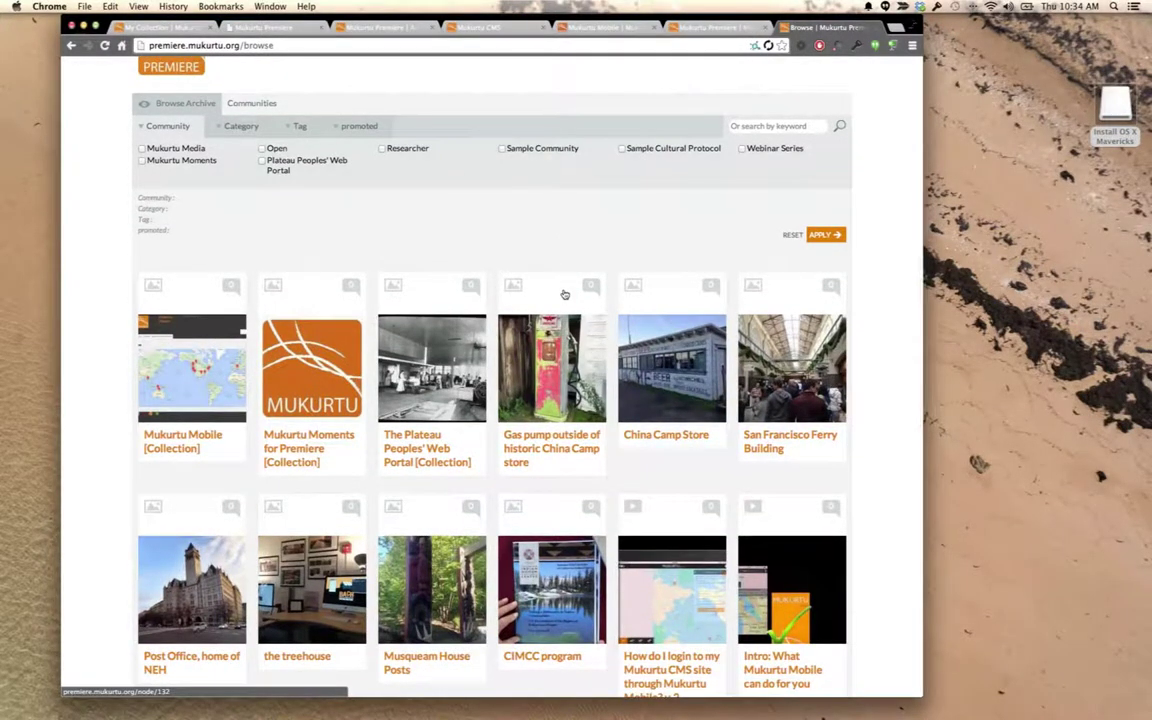